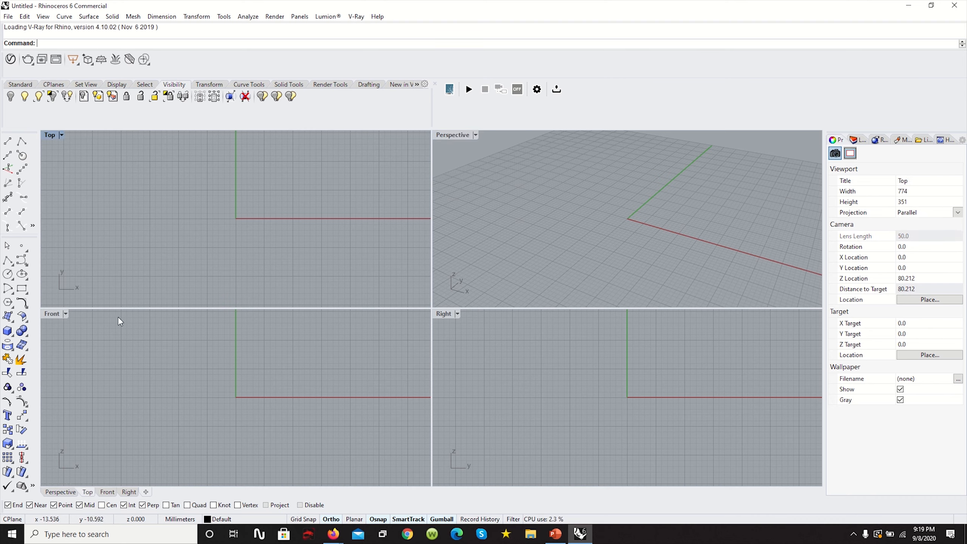
left_click(66, 313)
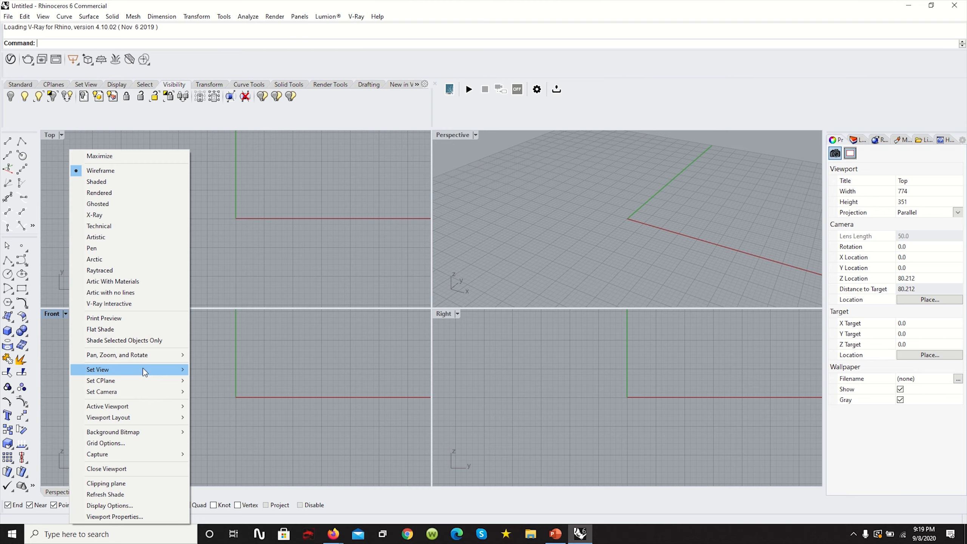
left_click(239, 206)
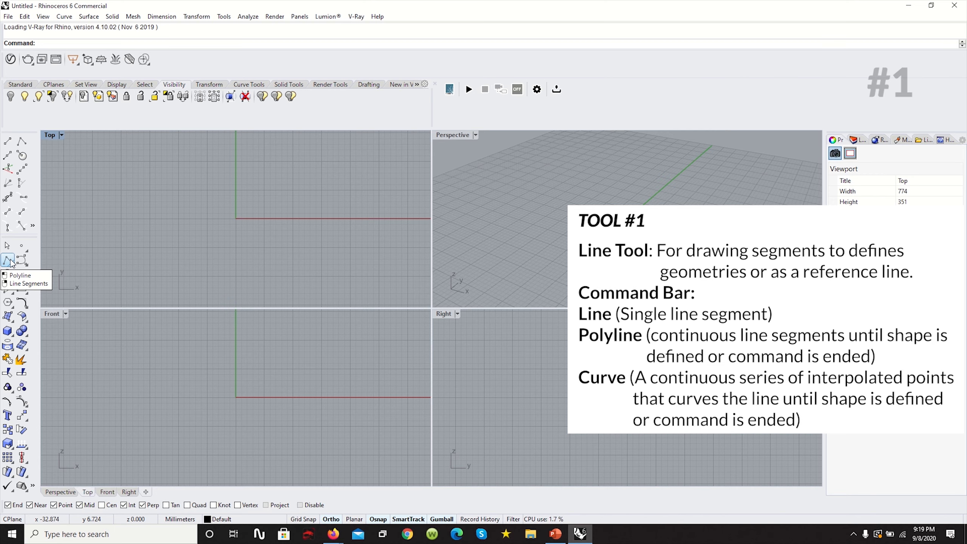
Draw a closed, irregular star-shaped polyline near the origin in the maximized Top viewport, with Ortho off.
left_click(8, 261)
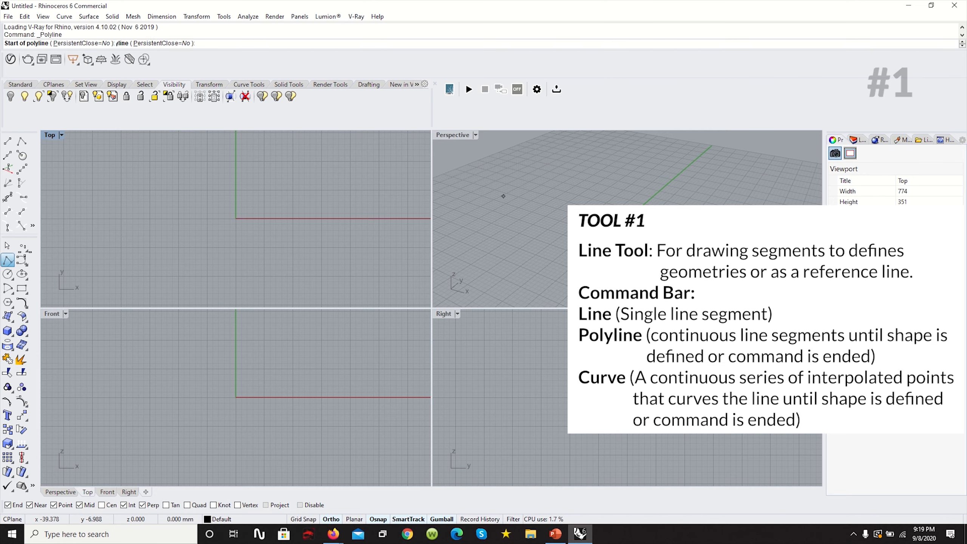
double_click(53, 135)
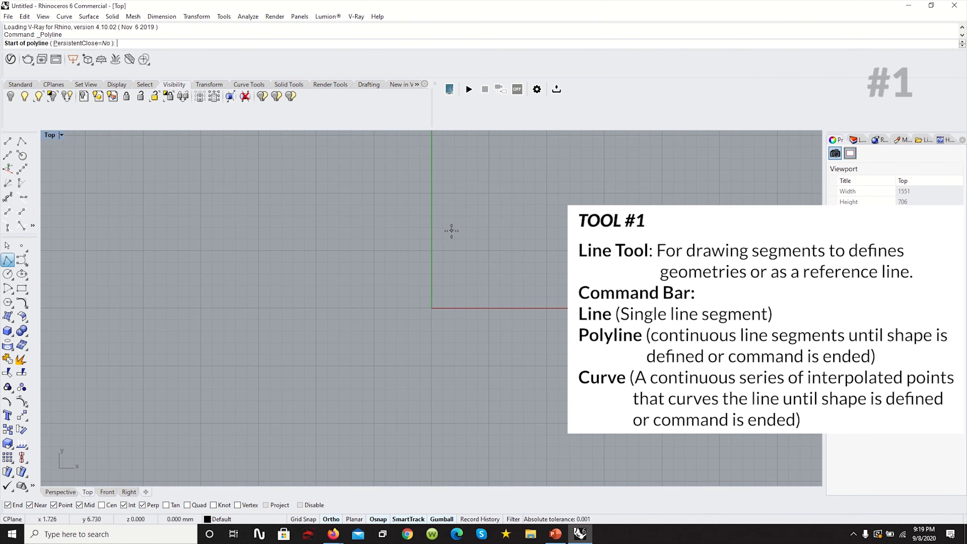
scroll(347, 311, "down", 2)
right_click_drag(600, 232, 409, 267)
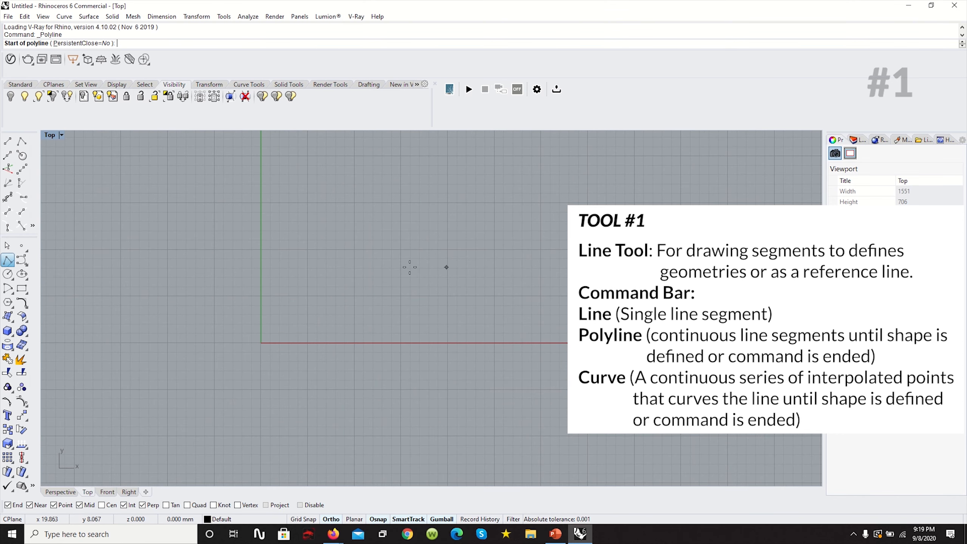
left_click(356, 192)
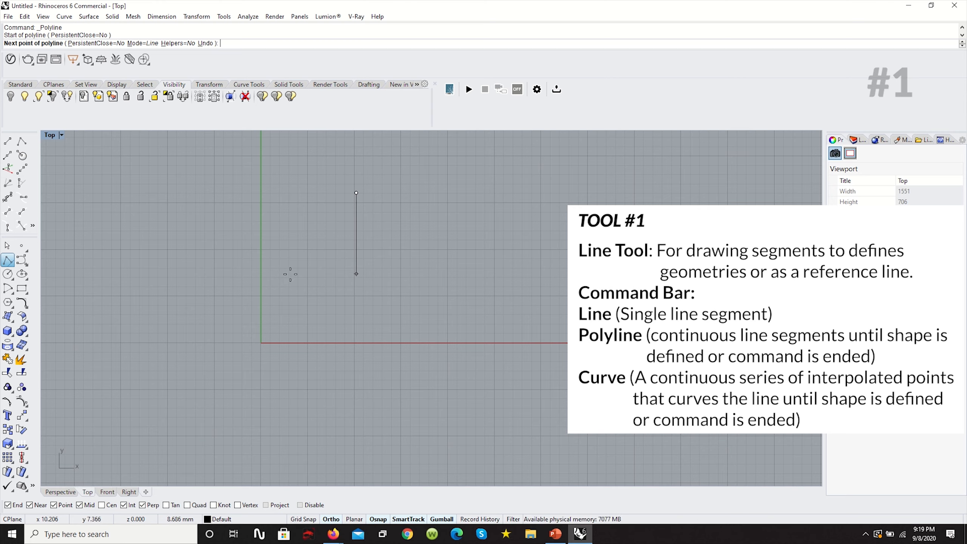
key("F8")
left_click(275, 261)
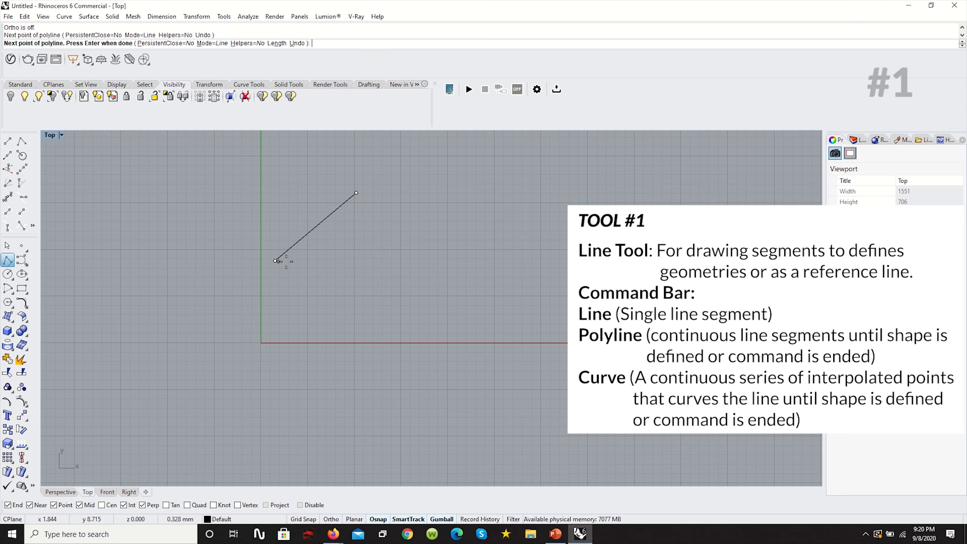
left_click(319, 277)
left_click(266, 358)
left_click(395, 316)
left_click(538, 356)
left_click(450, 285)
left_click(514, 217)
left_click(402, 241)
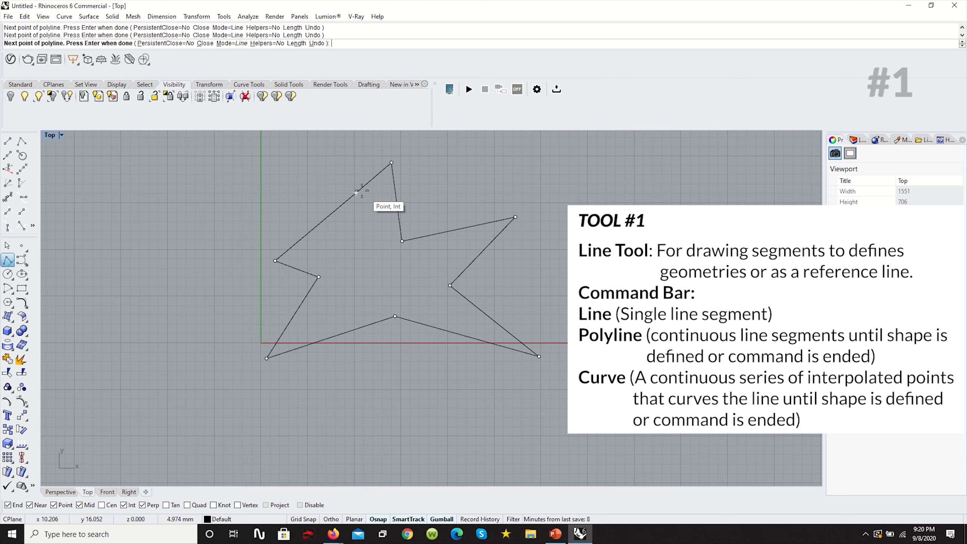
key("Return")
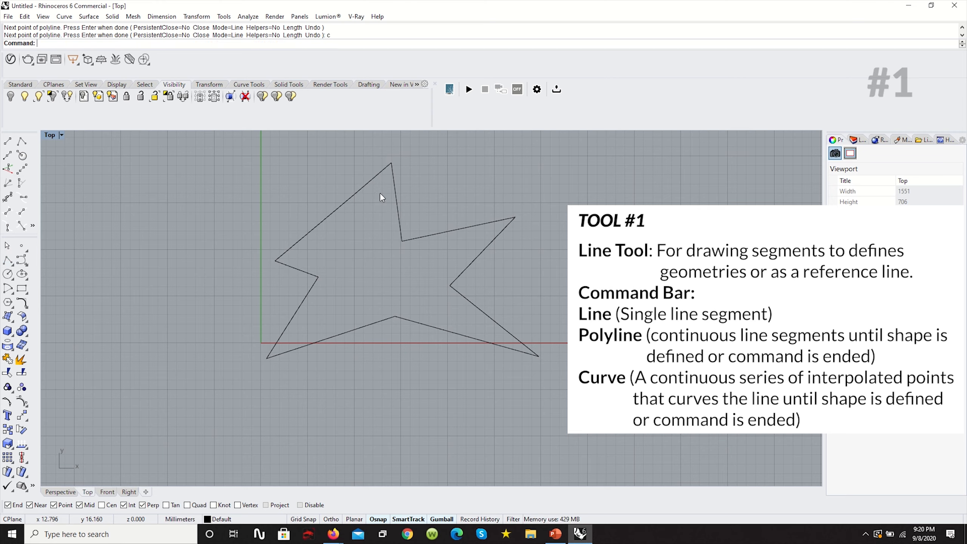
left_click(399, 216)
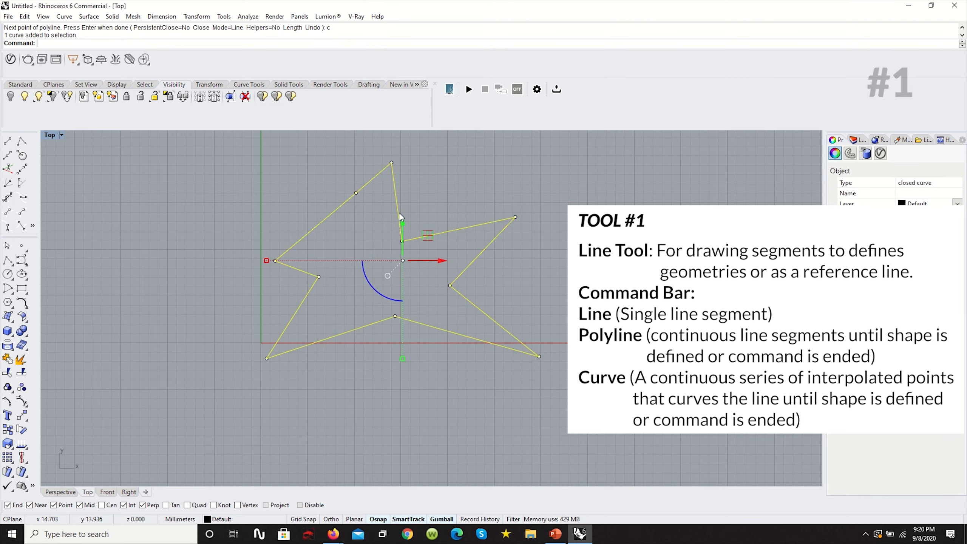
scroll(393, 237, "down", 10)
scroll(397, 233, "up", 10)
key("alt")
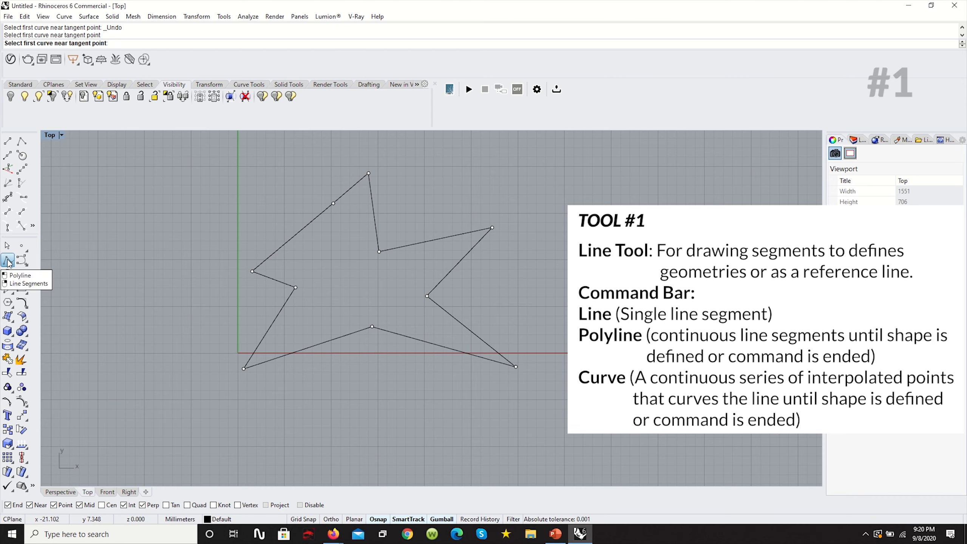
left_click(8, 260)
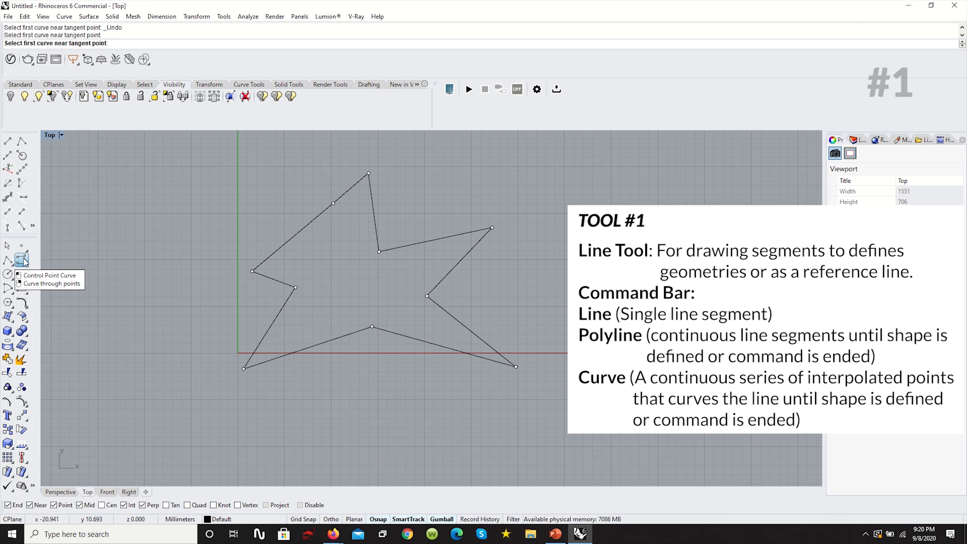
Draw a closed rounded curve with Control Point Curve, overlapping the star's lower-right arm.
left_click(21, 262)
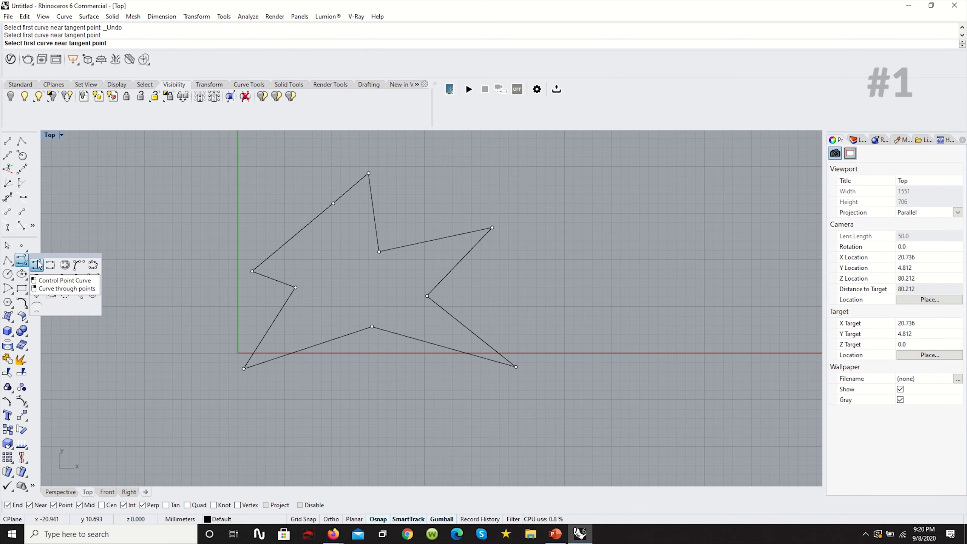
left_click(38, 264)
left_click(549, 419)
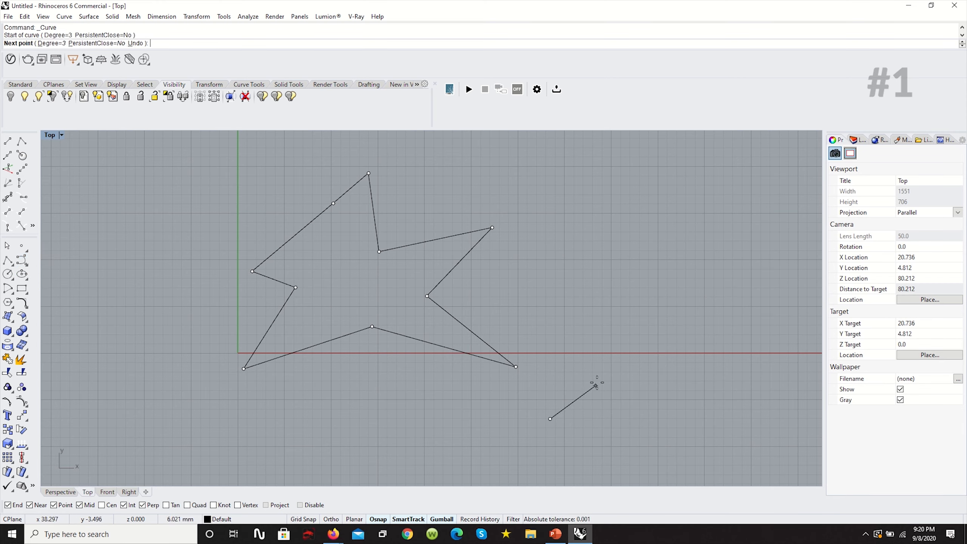
left_click(601, 314)
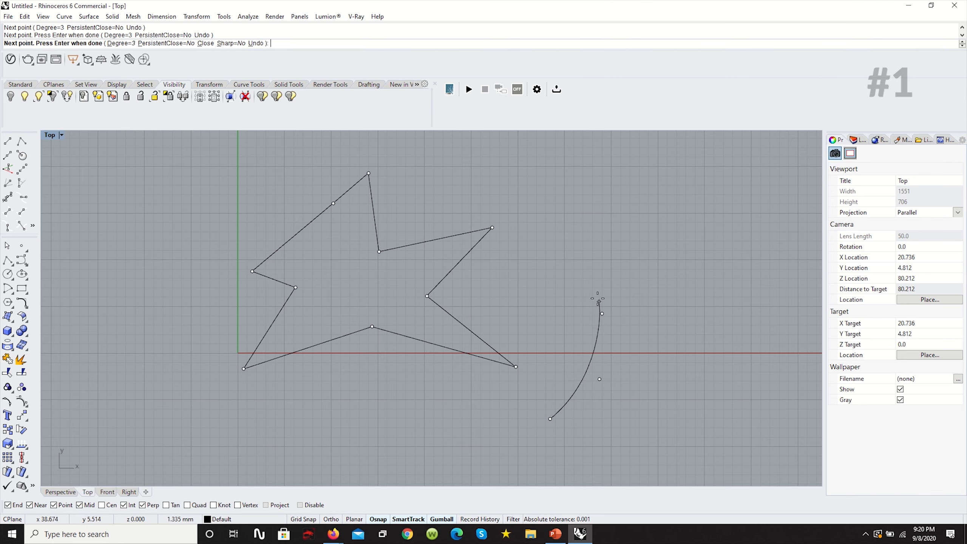
left_click(549, 264)
left_click(470, 282)
left_click(442, 370)
left_click(466, 402)
left_click(520, 424)
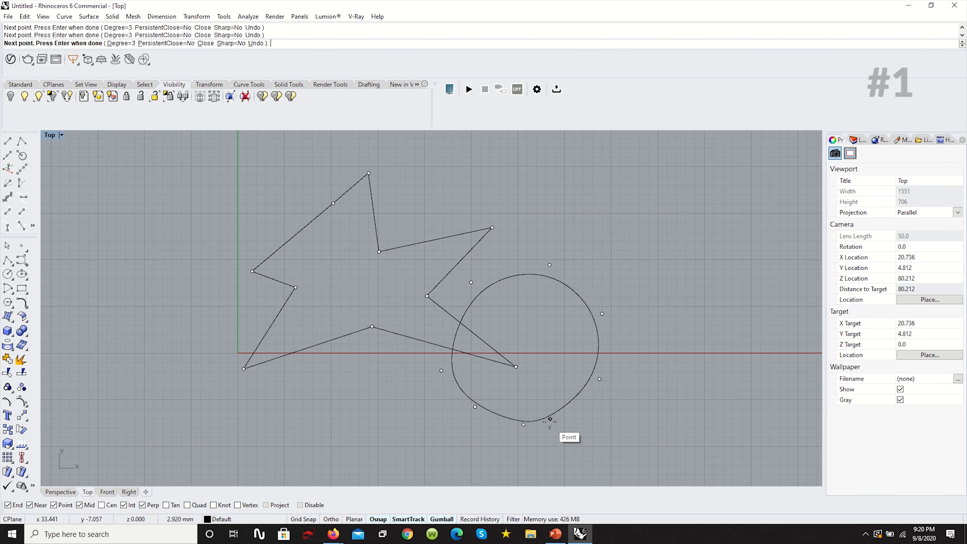
left_click(549, 419)
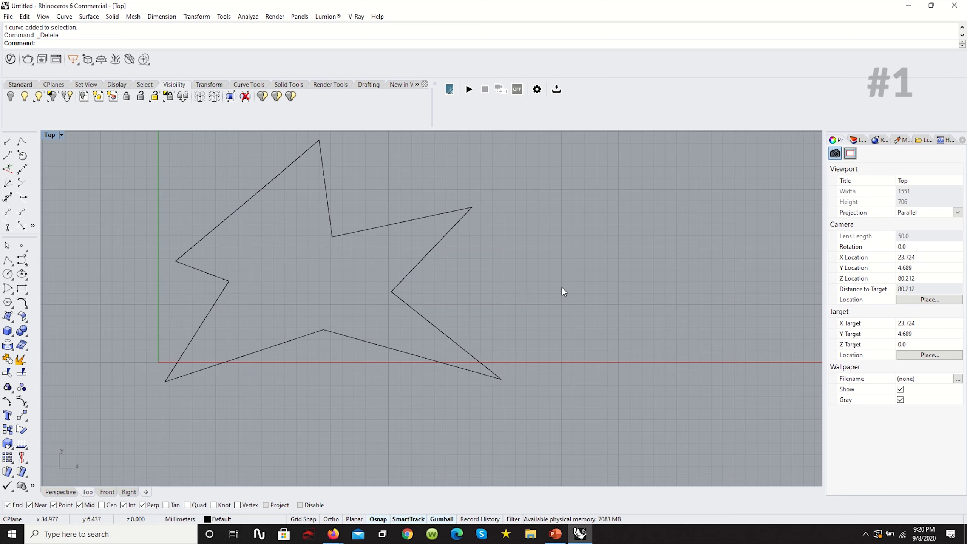
Draw a closed organic curve through interpolated points, beside the star on its right.
left_click(22, 260)
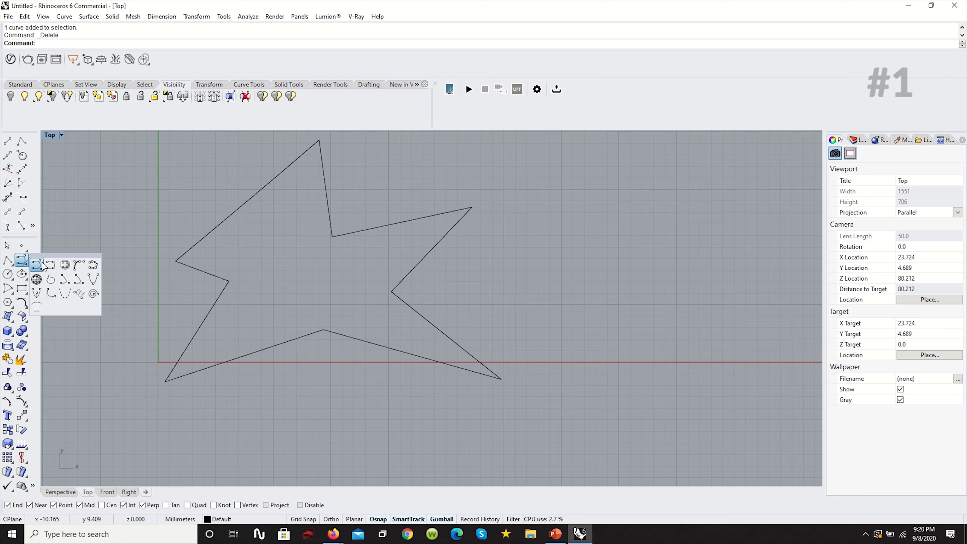
left_click(52, 266)
left_click(662, 402)
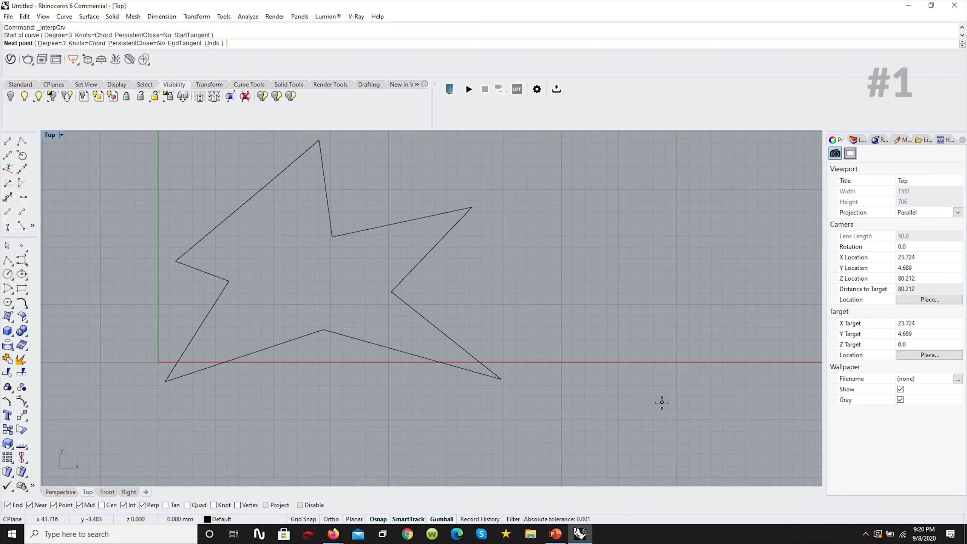
left_click(707, 360)
left_click(707, 302)
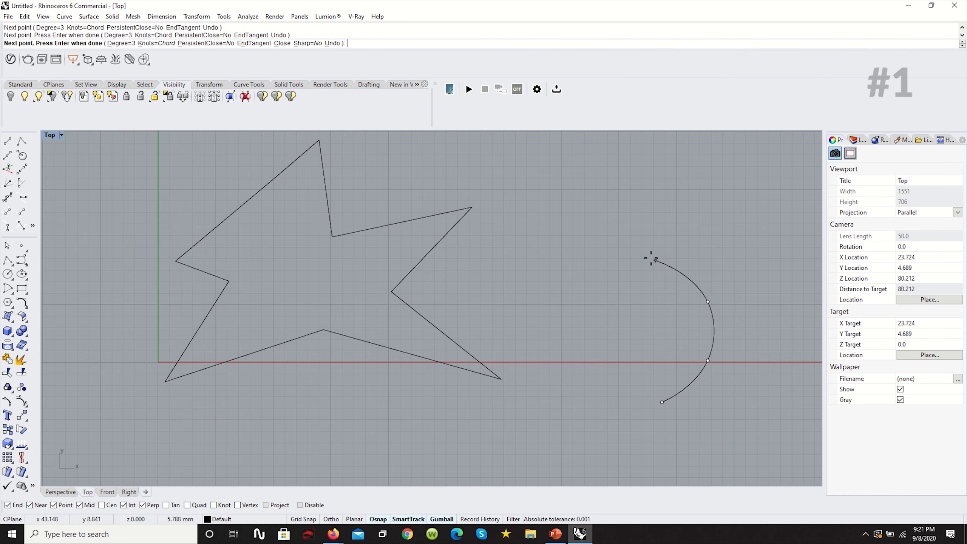
left_click(651, 258)
left_click(545, 266)
left_click(520, 322)
left_click(614, 367)
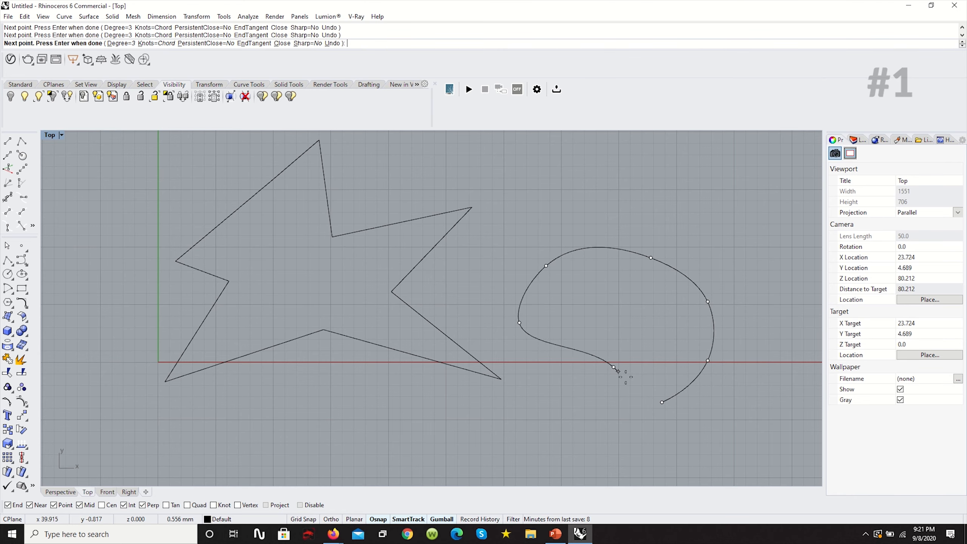
left_click(662, 402)
scroll(595, 353, "down", 4)
key("alt")
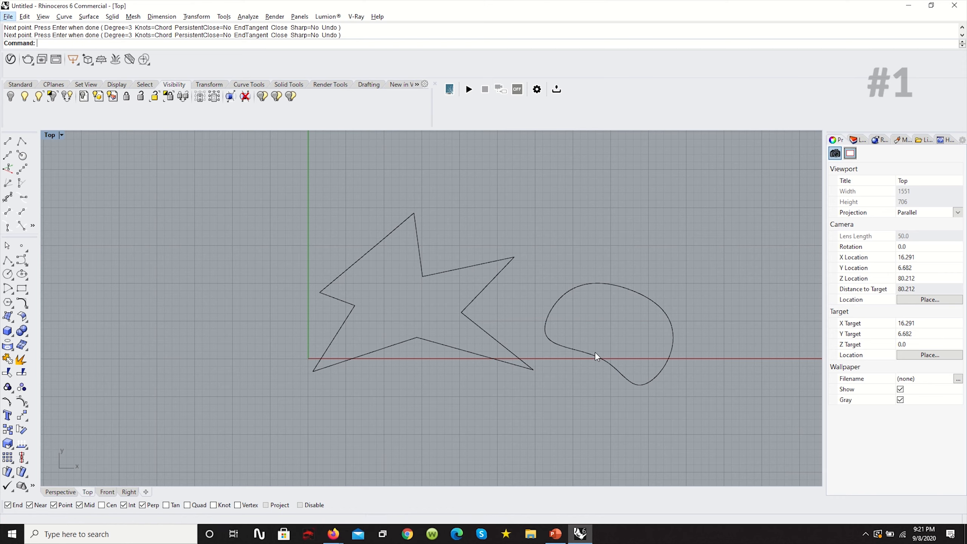
key("Escape")
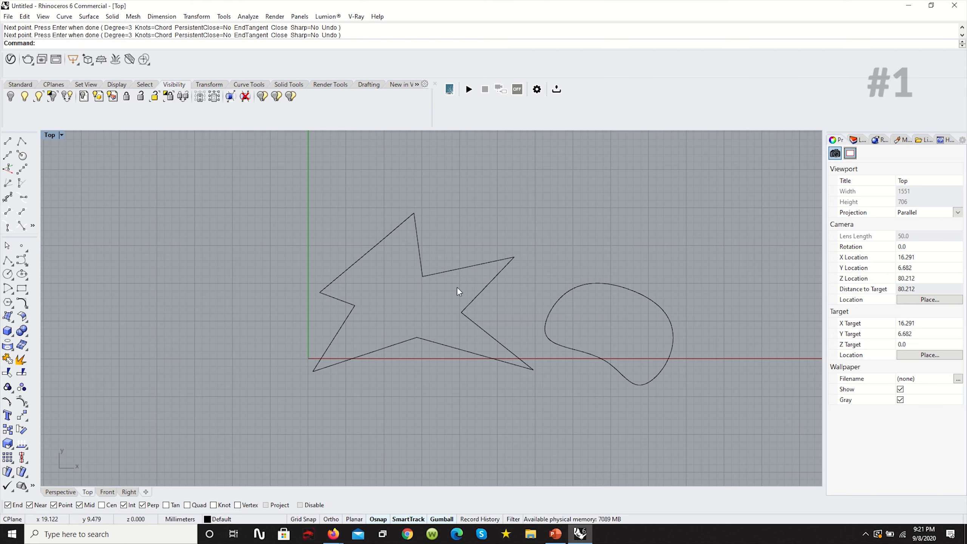
Select the star and the organic curve in turn to examine them, ending with nothing selected.
left_click(473, 298)
left_click(654, 303)
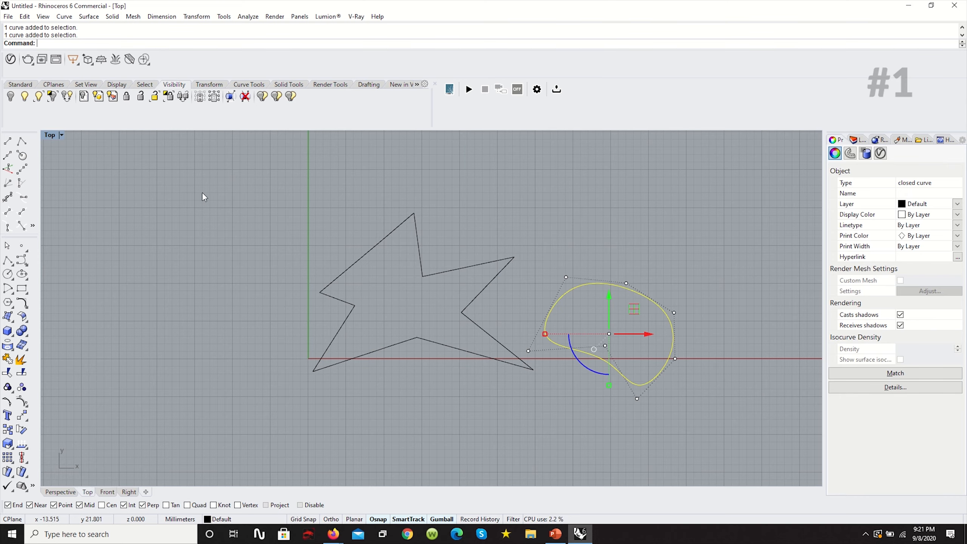
left_click(84, 153)
Switch from the maximized Top viewport to a maximized Perspective viewport showing both curves.
double_click(53, 135)
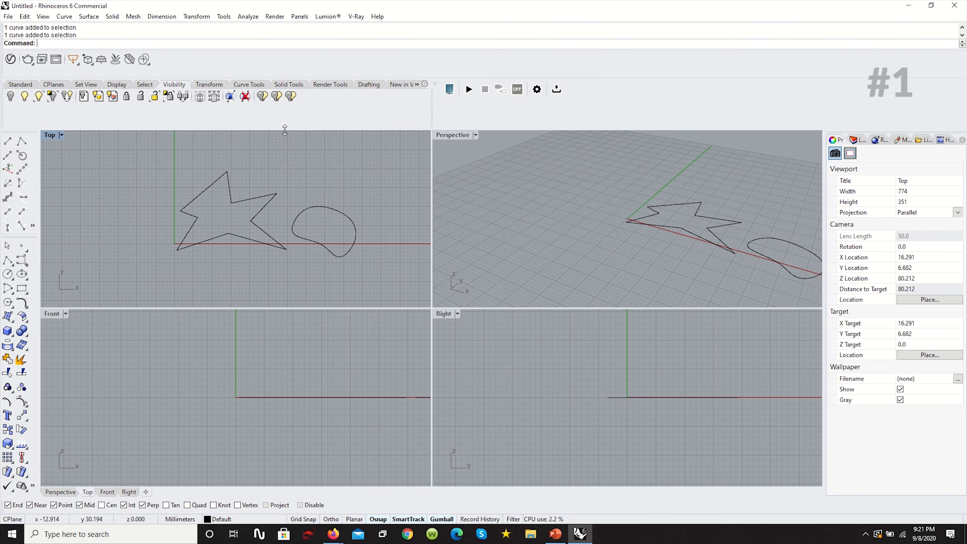
double_click(454, 134)
right_click_drag(470, 318, 549, 343)
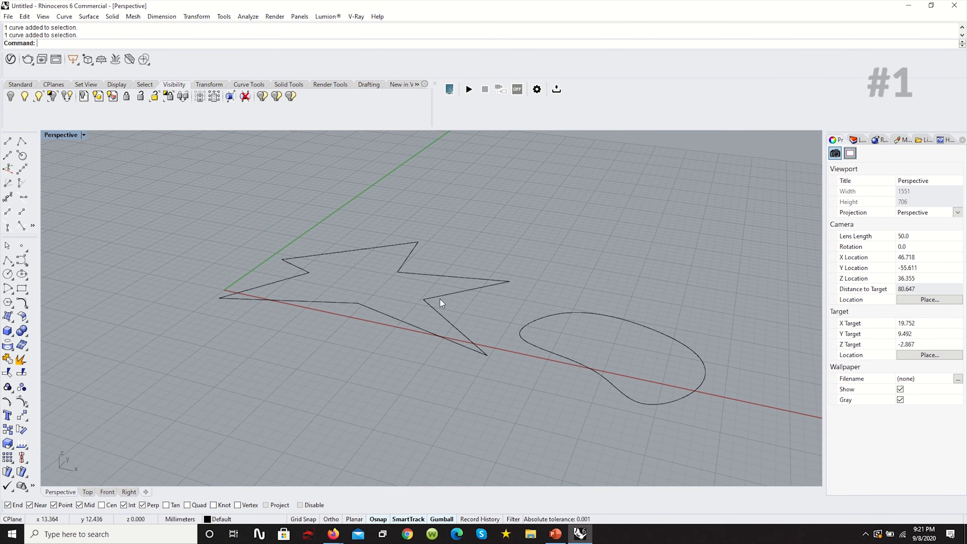
right_click_drag(758, 377, 607, 385)
Extrude the star and the organic curve upward together with ExtrudeCrv, keeping Solid=No and BothSides=No.
left_click_drag(497, 327, 466, 323)
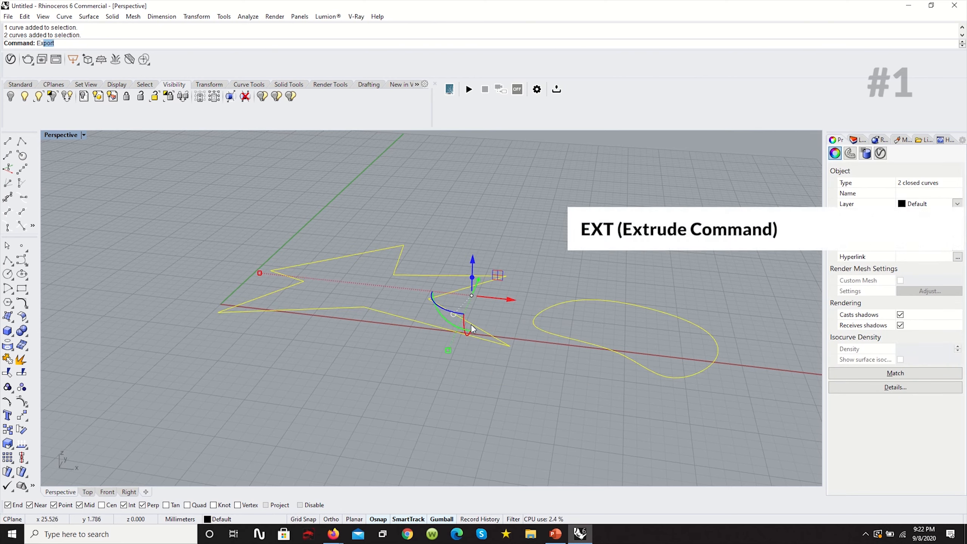
type("r")
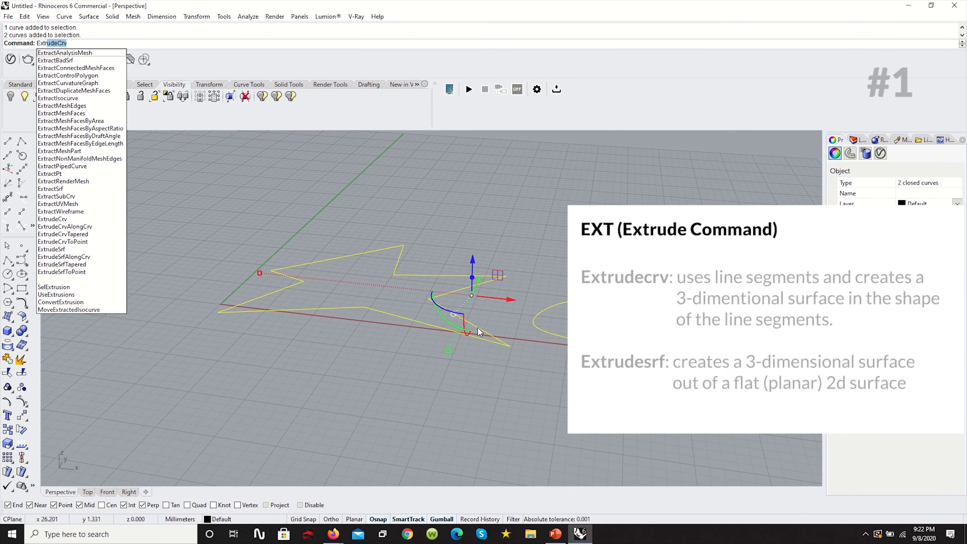
scroll(322, 201, "up", 2)
scroll(152, 88, "up", 1)
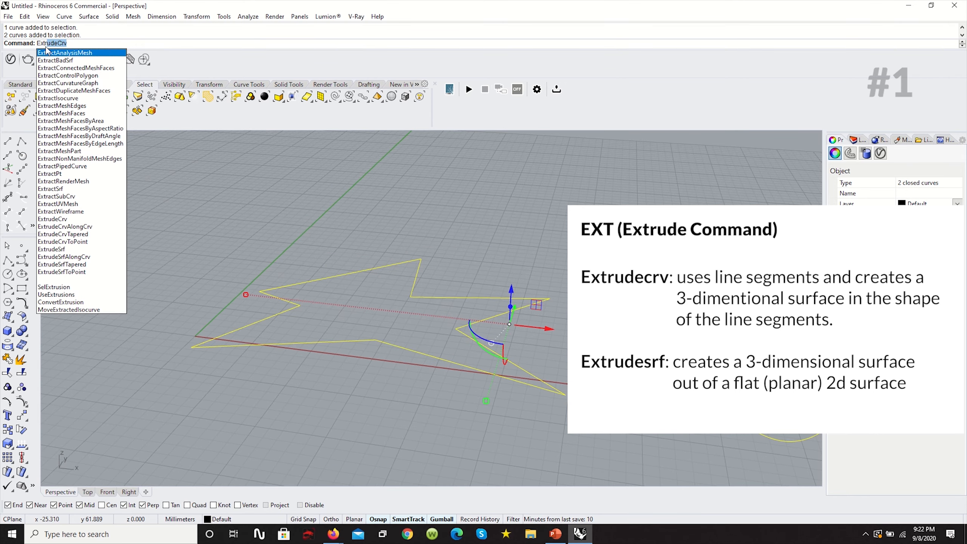
key("Return")
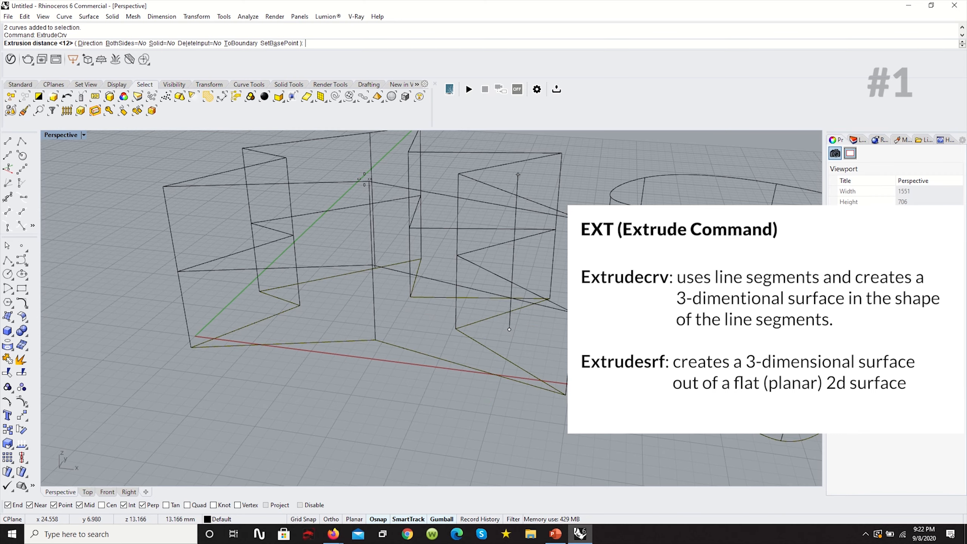
scroll(244, 310, "down", 4)
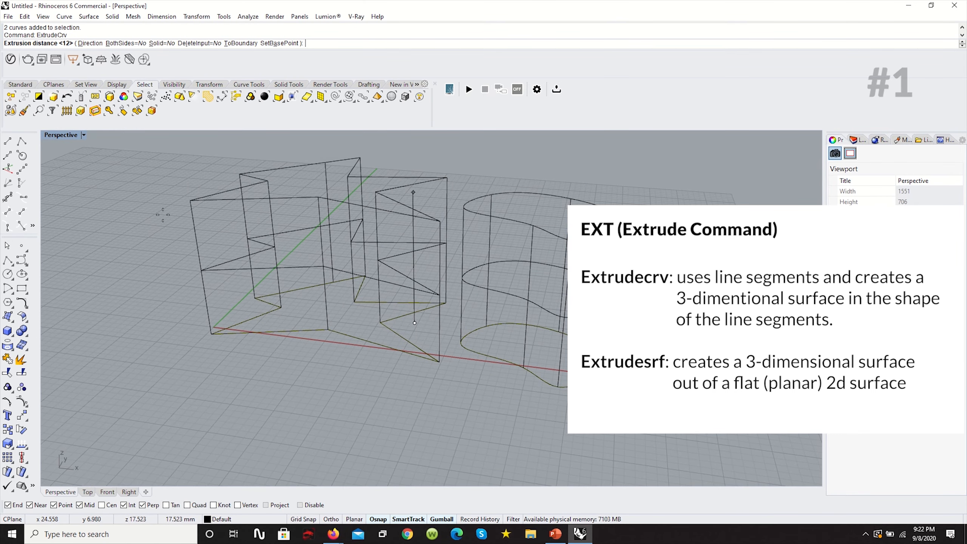
left_click(171, 251)
right_click_drag(203, 360, 232, 369)
left_click(317, 385)
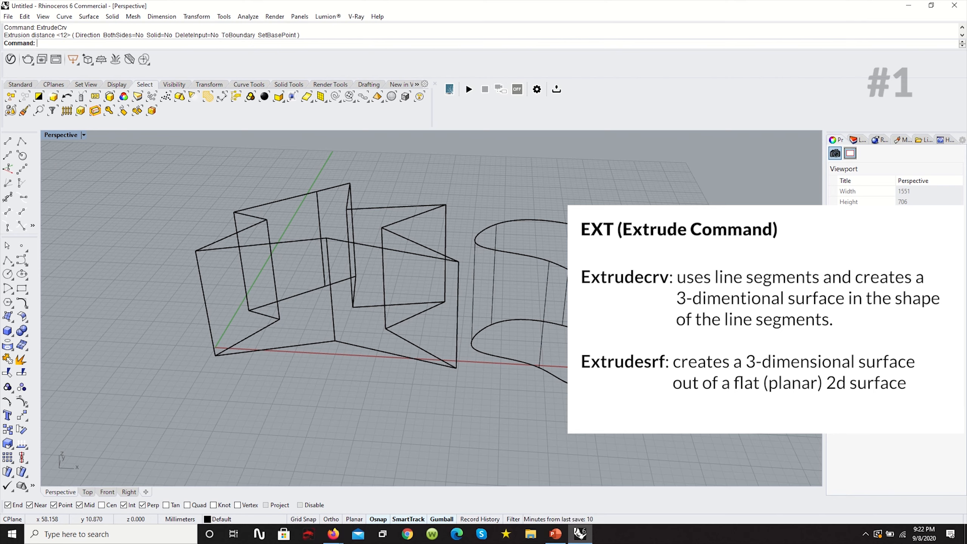
Select all the objects and set the Perspective viewport's display mode to Ghosted.
key("ctrl+a")
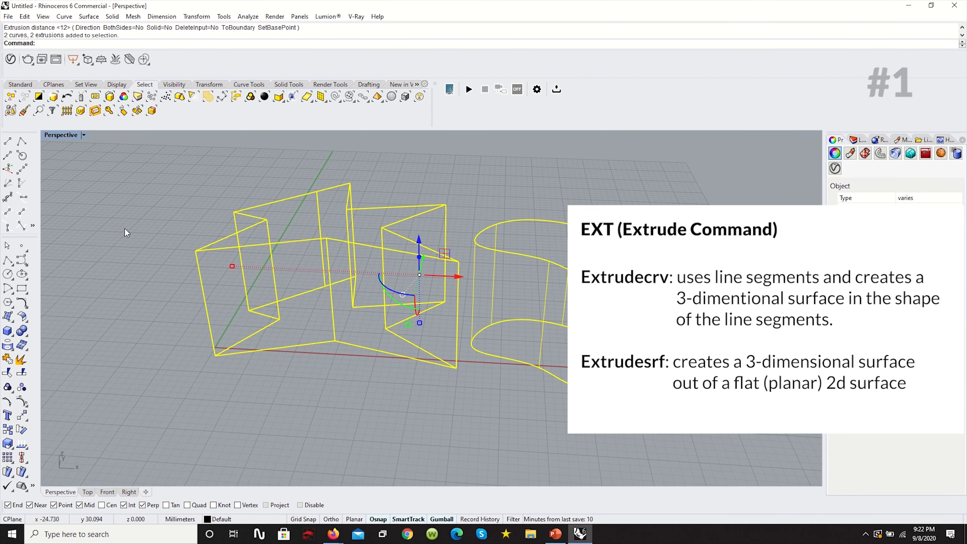
left_click(84, 135)
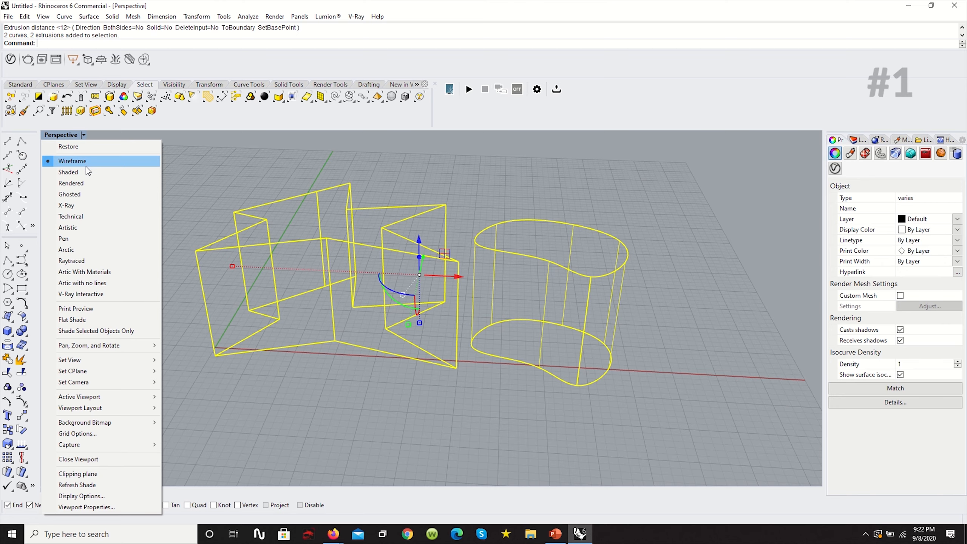
left_click(87, 192)
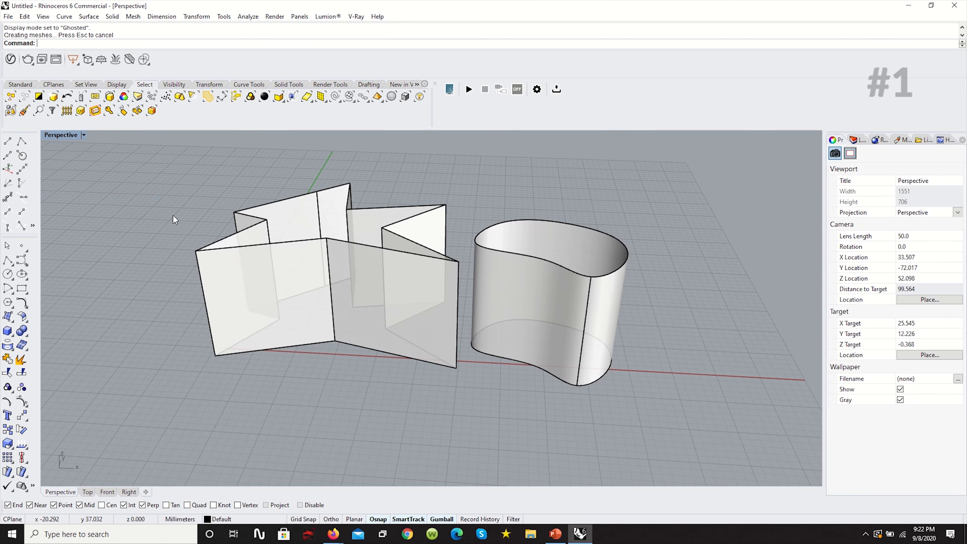
Set the Perspective viewport's display mode to Shaded.
scroll(370, 306, "up", 5)
left_click(388, 286)
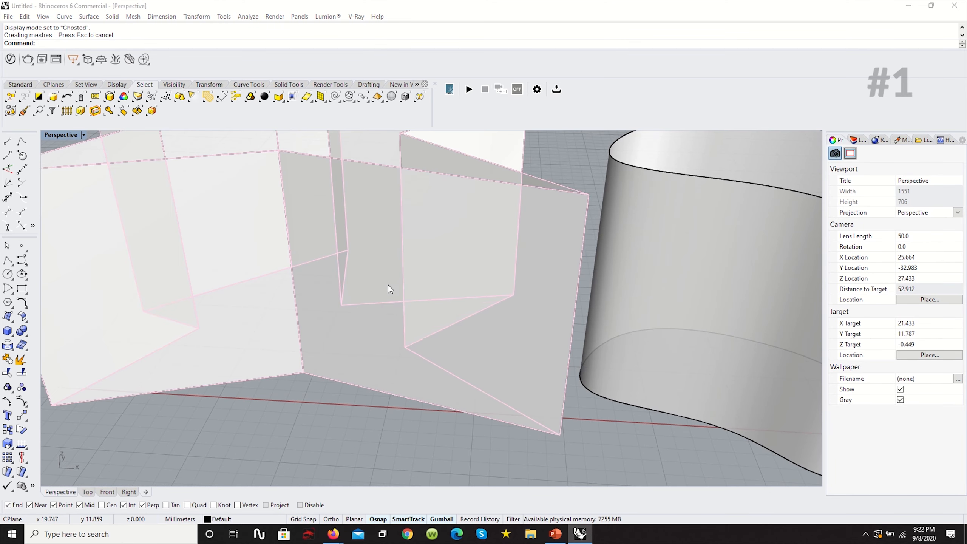
left_click(83, 135)
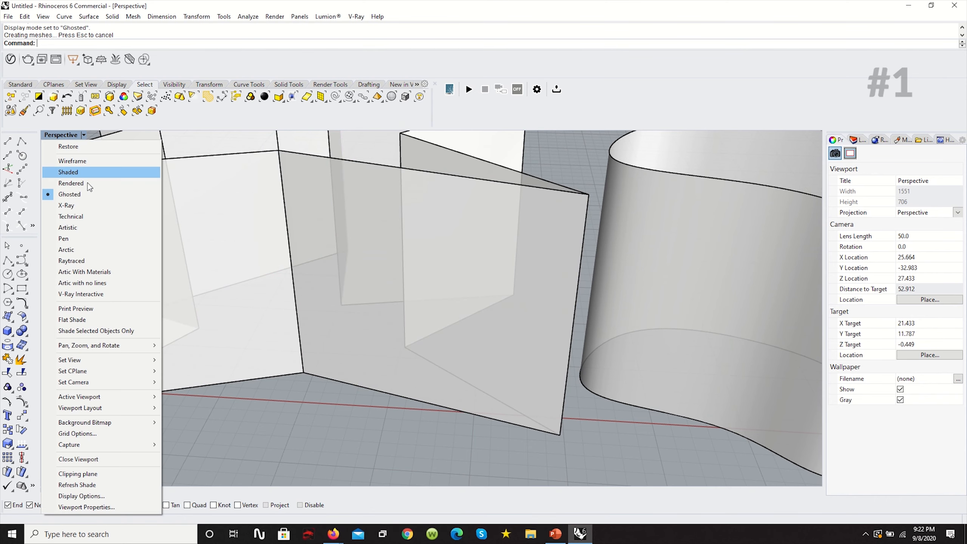
left_click(88, 171)
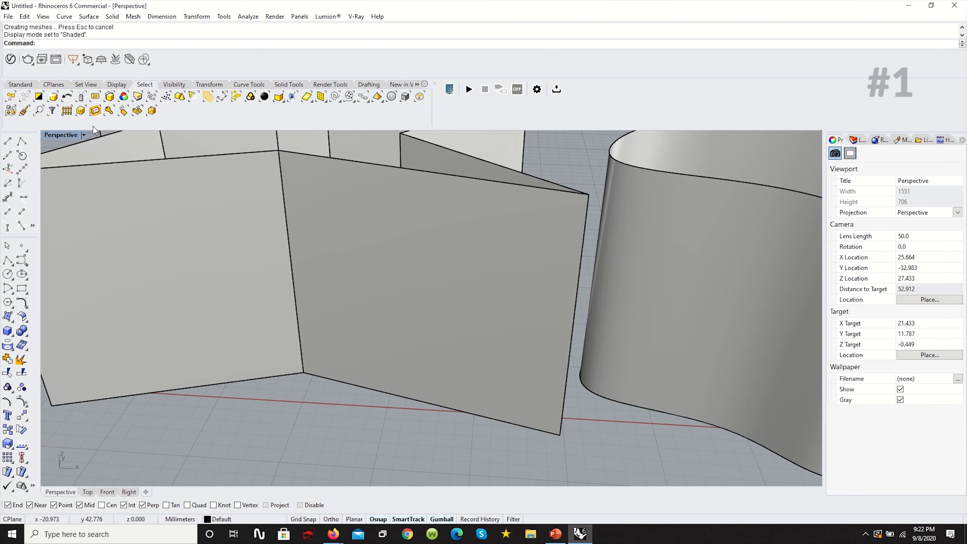
Try the Arctic display mode in the Perspective viewport and look at both extrusions.
left_click(84, 135)
left_click(86, 246)
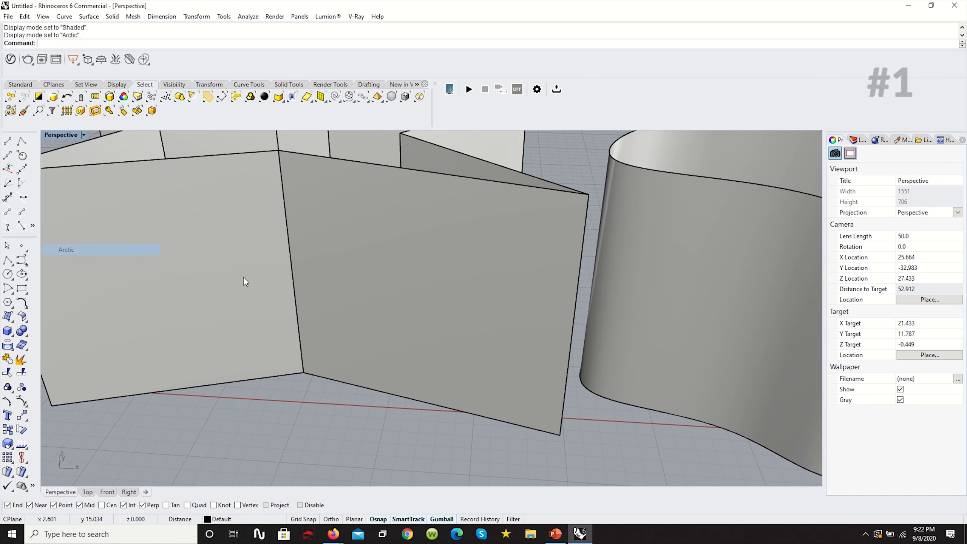
scroll(409, 296, "down", 8)
scroll(428, 280, "up", 6)
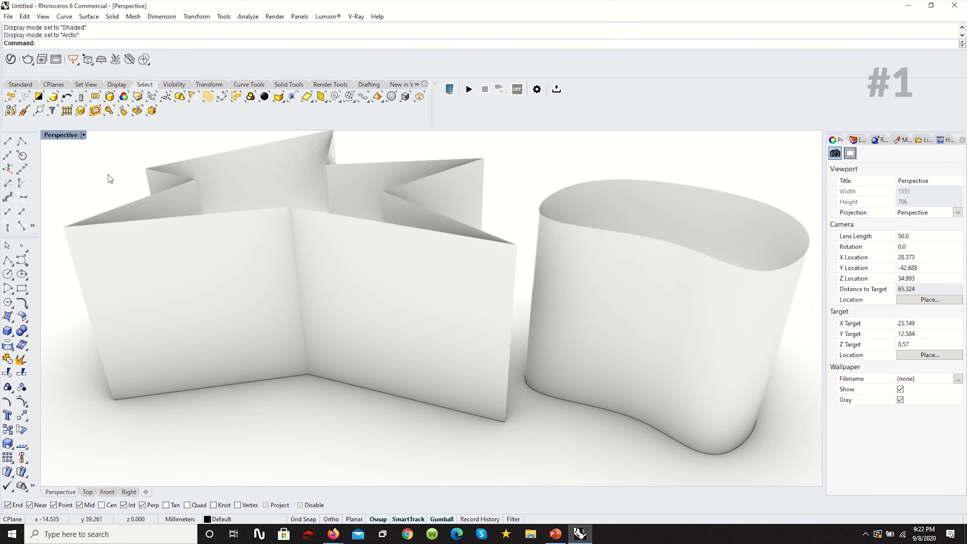
Return the Perspective viewport to Shaded display and examine the open star and organic extrusions from several angles.
left_click(84, 134)
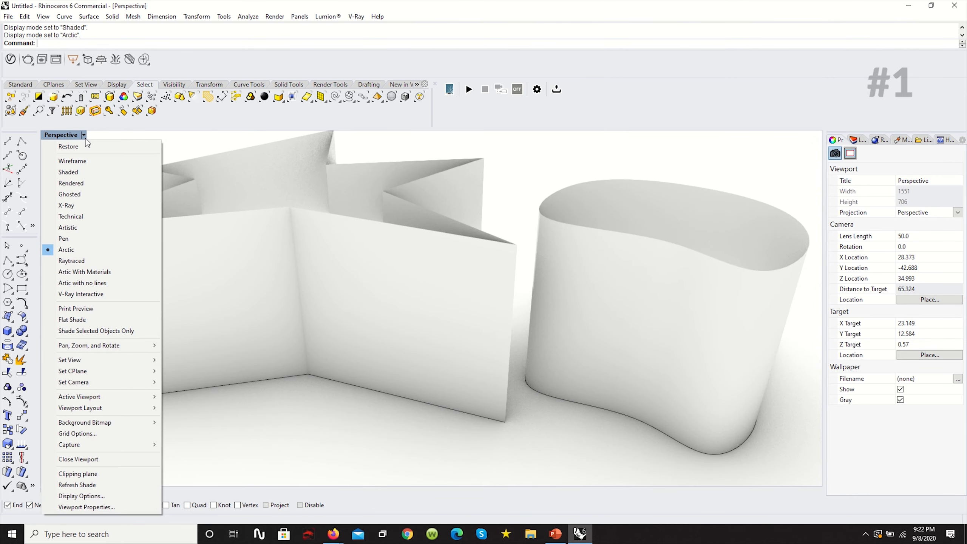
left_click(77, 172)
scroll(537, 362, "down", 5)
mouse_move(533, 357)
right_mouse_down()
mouse_move(488, 425)
mouse_move(504, 406)
mouse_move(436, 345)
mouse_move(382, 328)
mouse_move(506, 405)
mouse_move(602, 384)
right_mouse_up()
scroll(558, 330, "up", 5)
right_click_drag(514, 365, 498, 334)
scroll(534, 327, "down", 5)
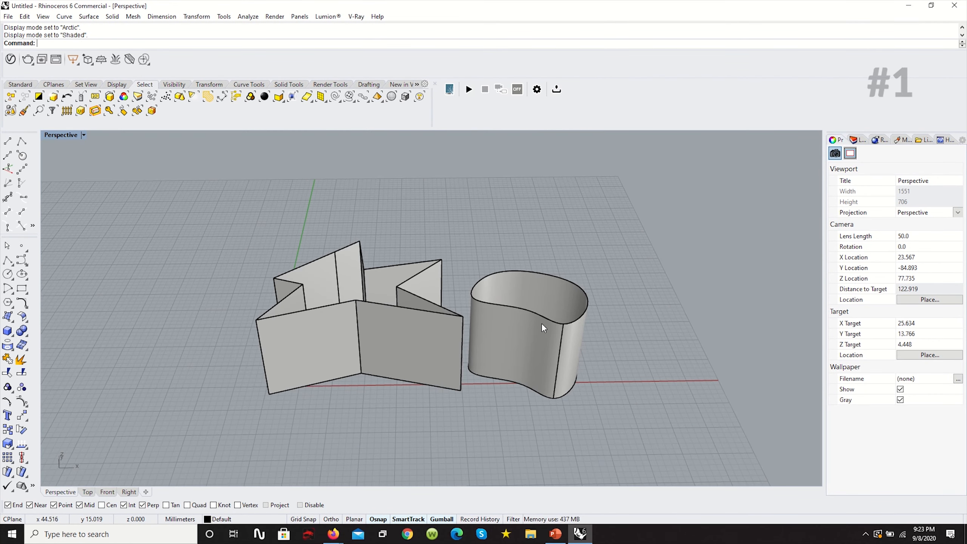
Close the open ends of the star and organic extrusions together with Cap.
scroll(525, 337, "up", 4)
left_click(525, 337)
left_click(335, 336, "shift")
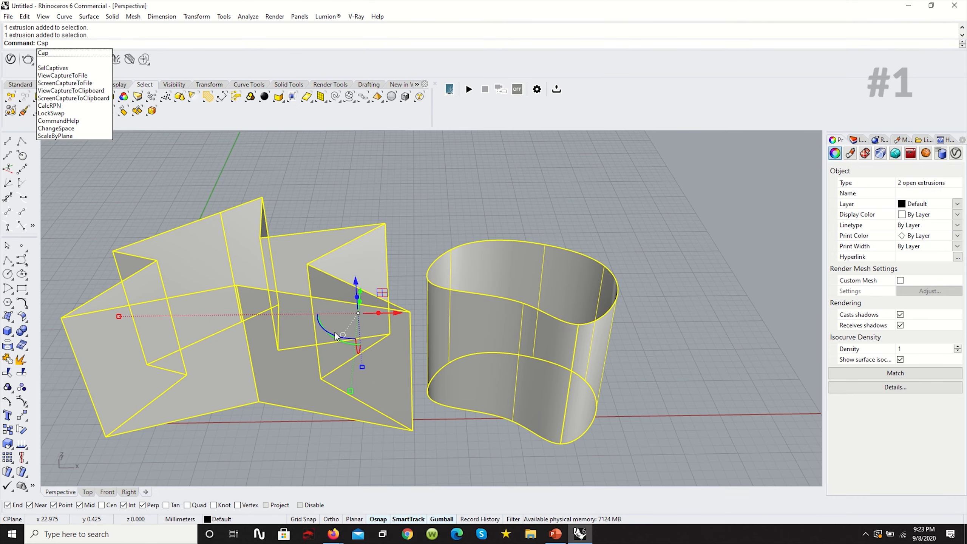
key("Return")
key("Escape")
right_click_drag(301, 275, 390, 273)
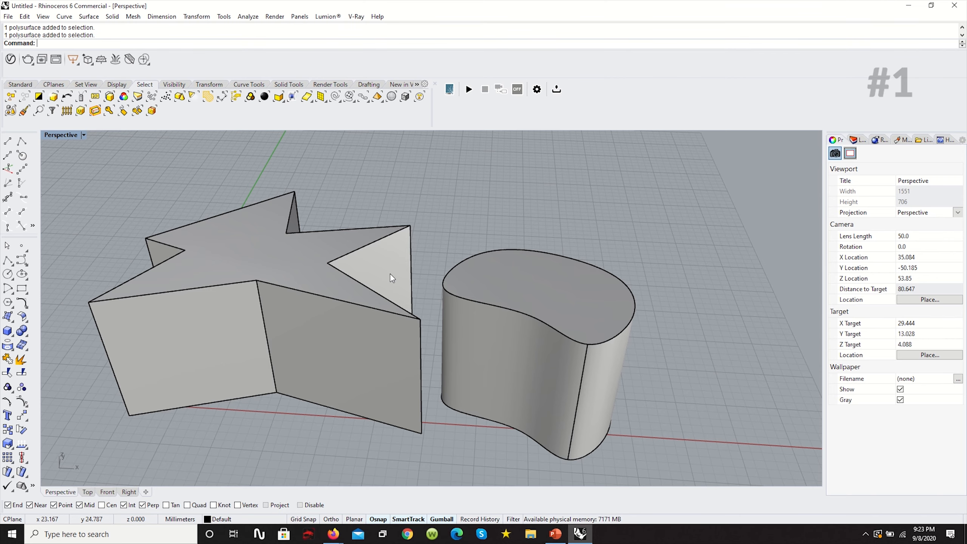
key("ctrl+y")
right_click_drag(648, 289, 581, 282)
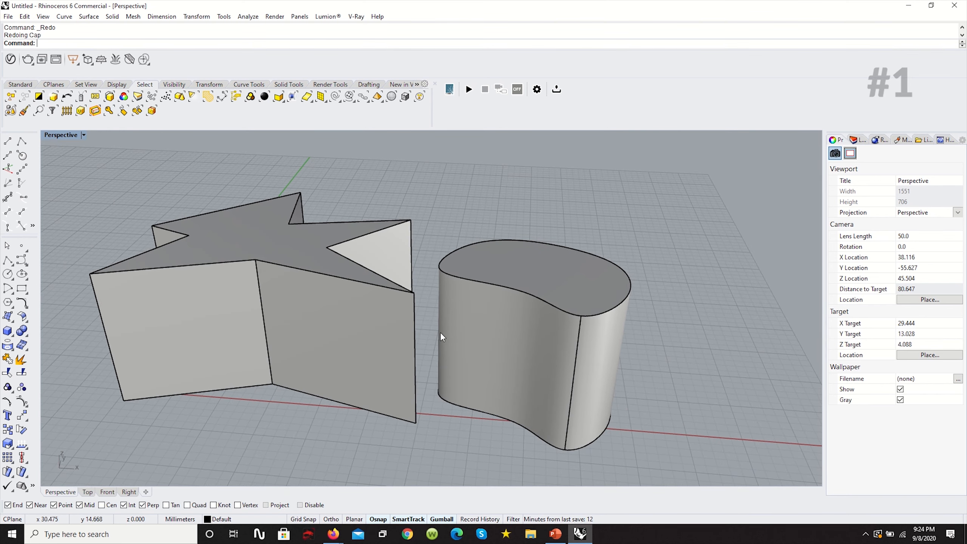
Restore the four-viewport layout and select the star and organic base curves, not the polysurfaces, in the Top viewport.
double_click(58, 135)
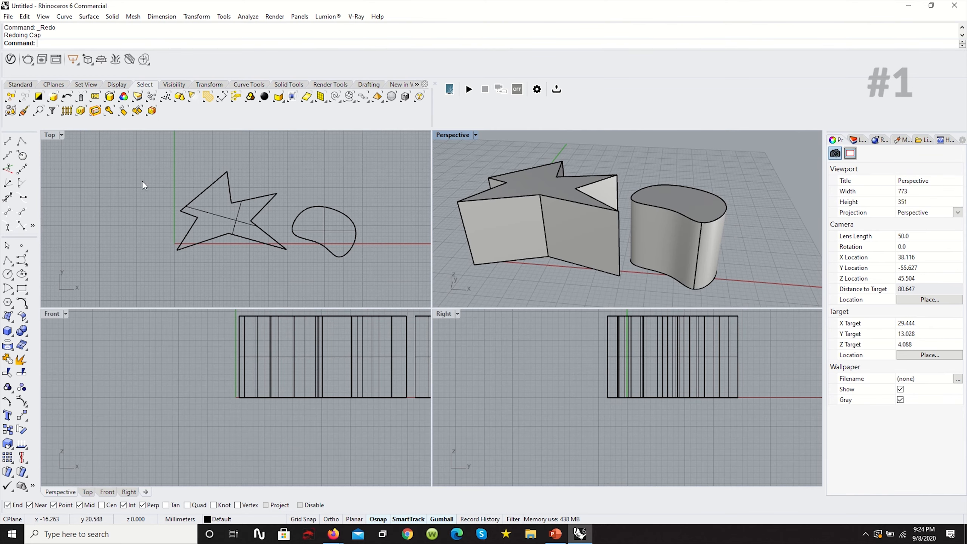
left_click(218, 234)
left_click(304, 261)
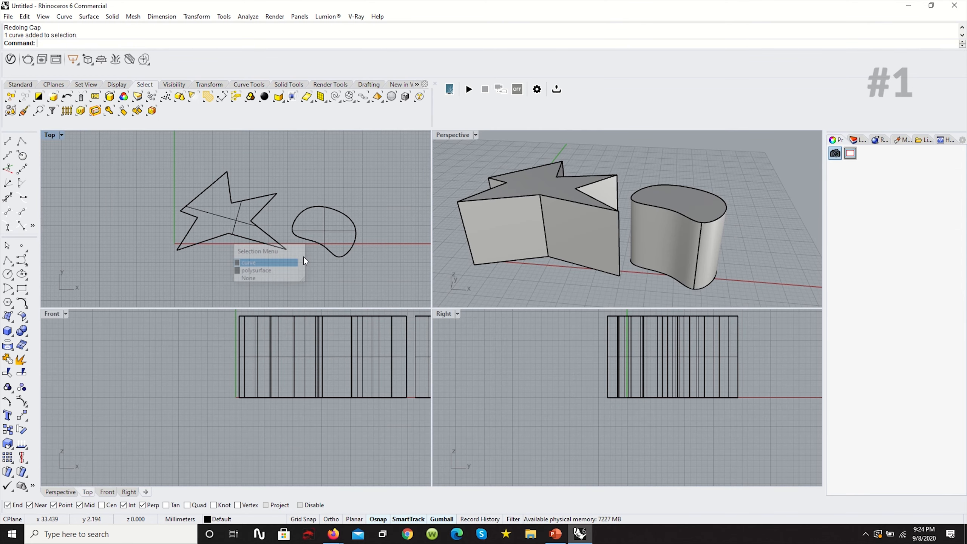
left_click(328, 246, "shift")
left_click(385, 274)
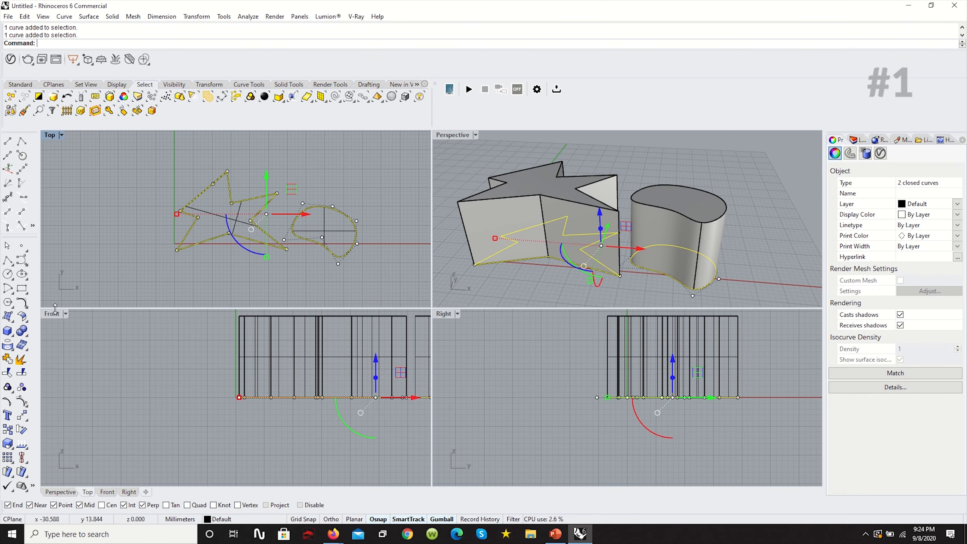
Examine the selected base curves in the maximized Front and Top viewports, ending in the four-viewport layout.
double_click(54, 317)
scroll(151, 320, "up", 5)
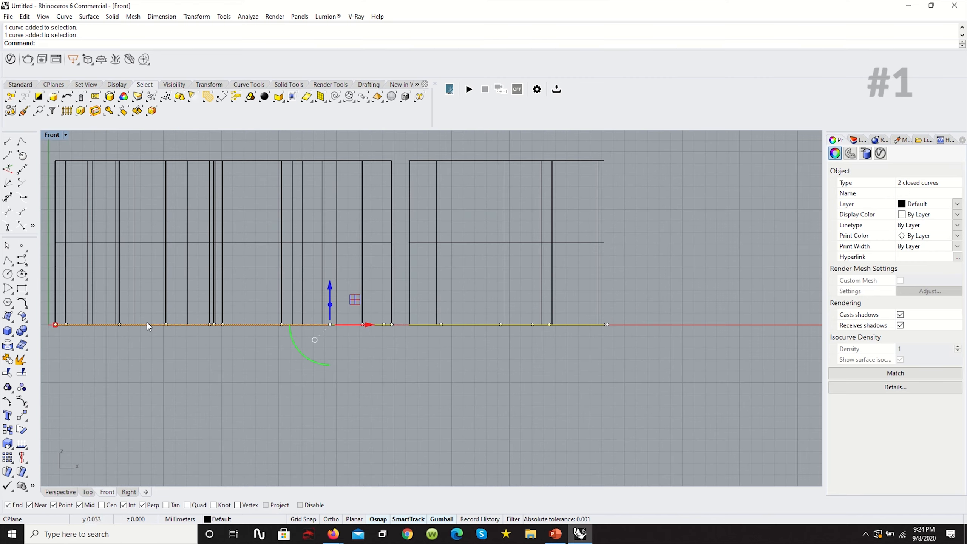
scroll(400, 322, "down", 3)
scroll(546, 319, "up", 6)
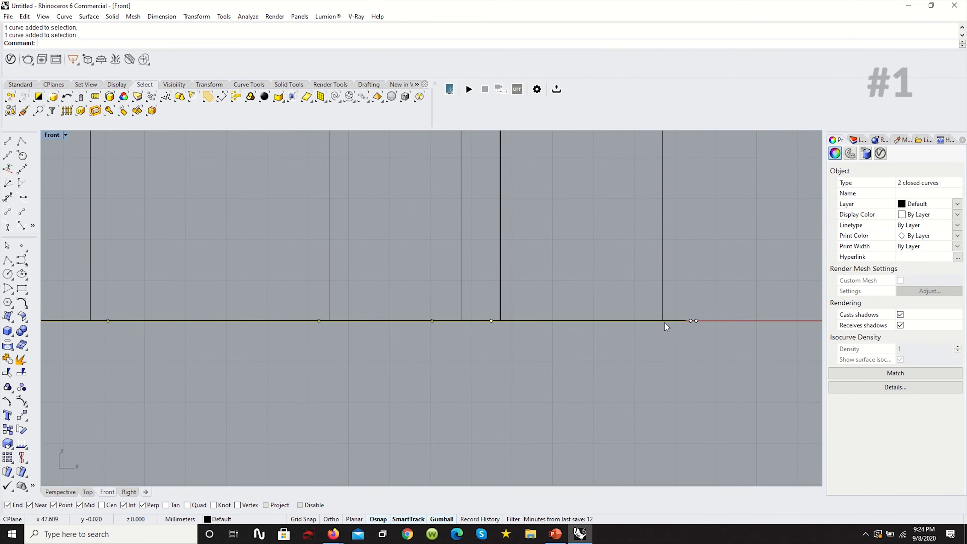
scroll(694, 319, "down", 5)
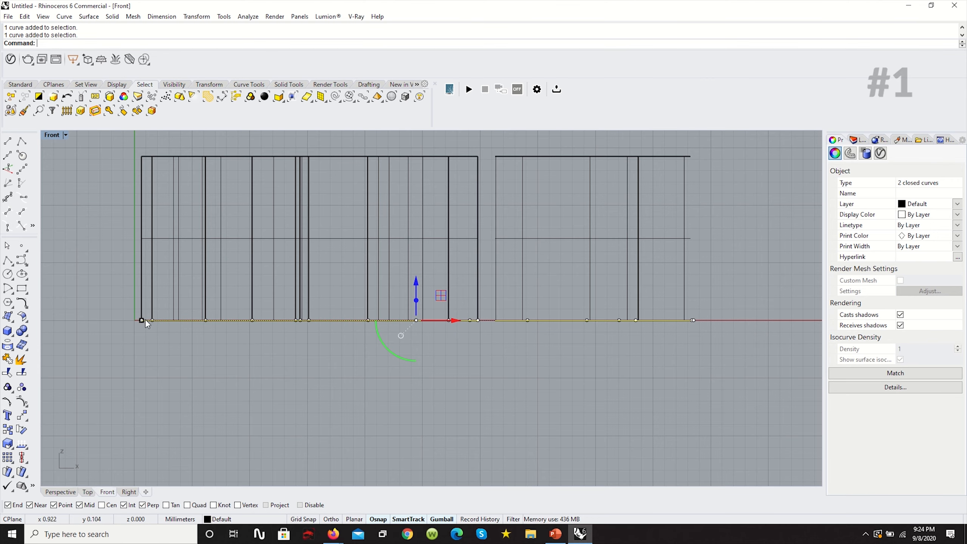
double_click(55, 135)
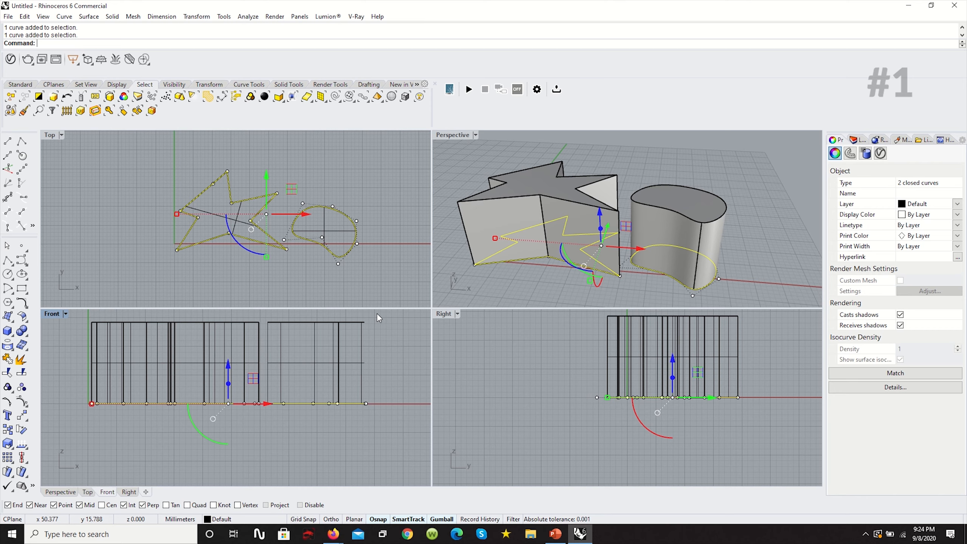
double_click(50, 134)
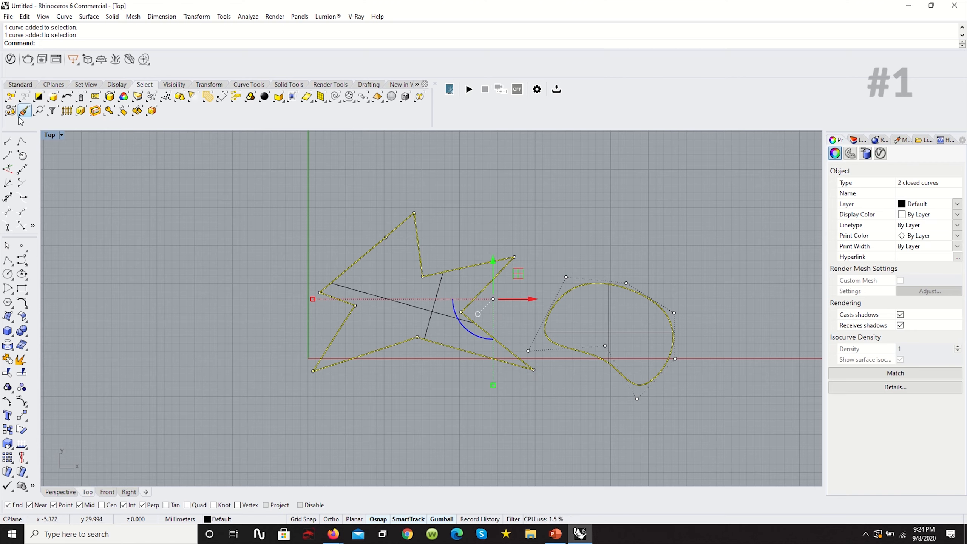
double_click(49, 136)
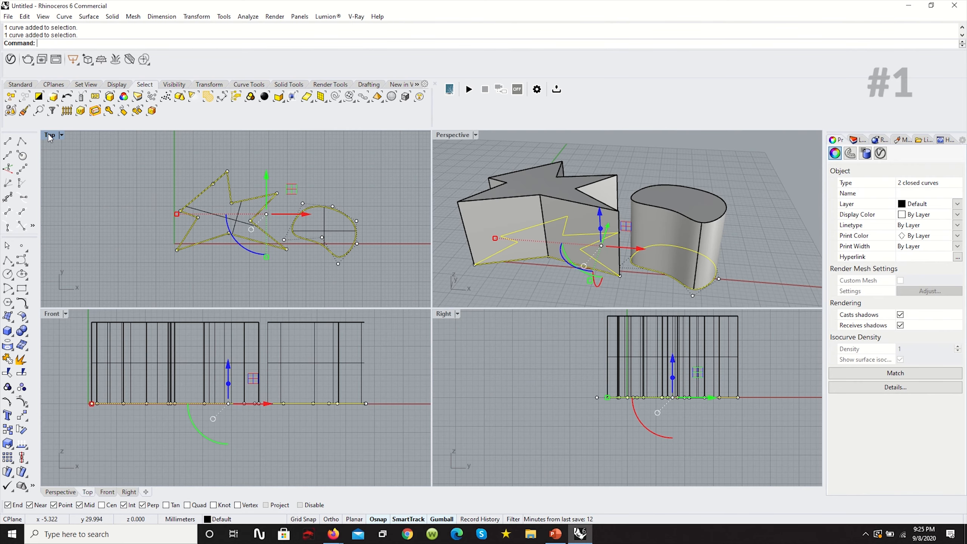
Delete both capped solids in the maximized Perspective viewport and select the two remaining base curves.
double_click(455, 133)
key("Escape")
left_click(524, 258)
left_click(390, 220, "shift")
key("Delete")
left_click_drag(621, 384, 259, 300)
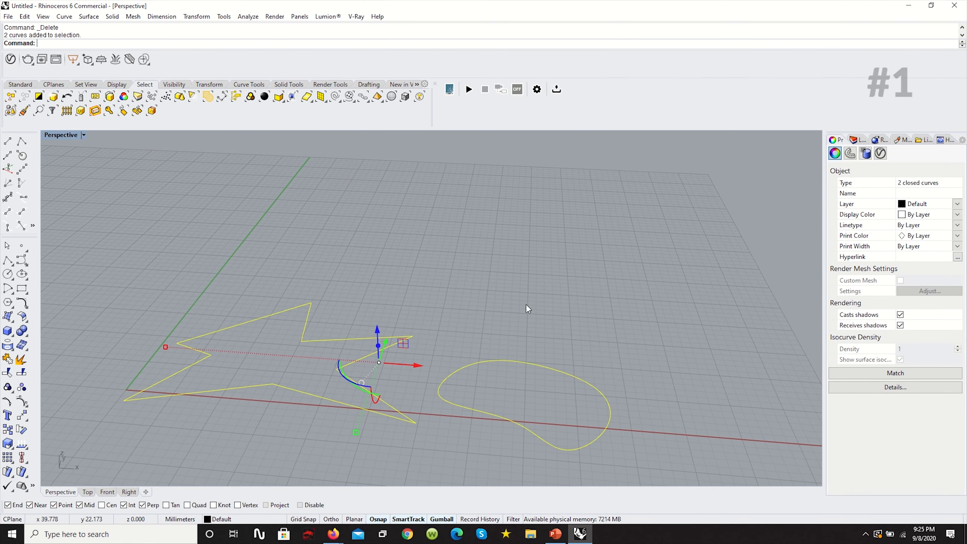
type("copy")
key("Return")
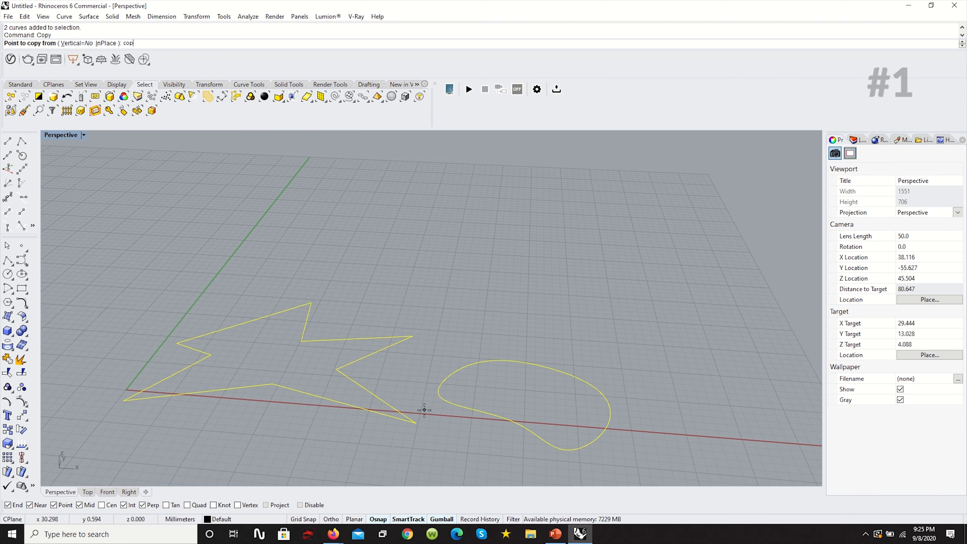
key("Return")
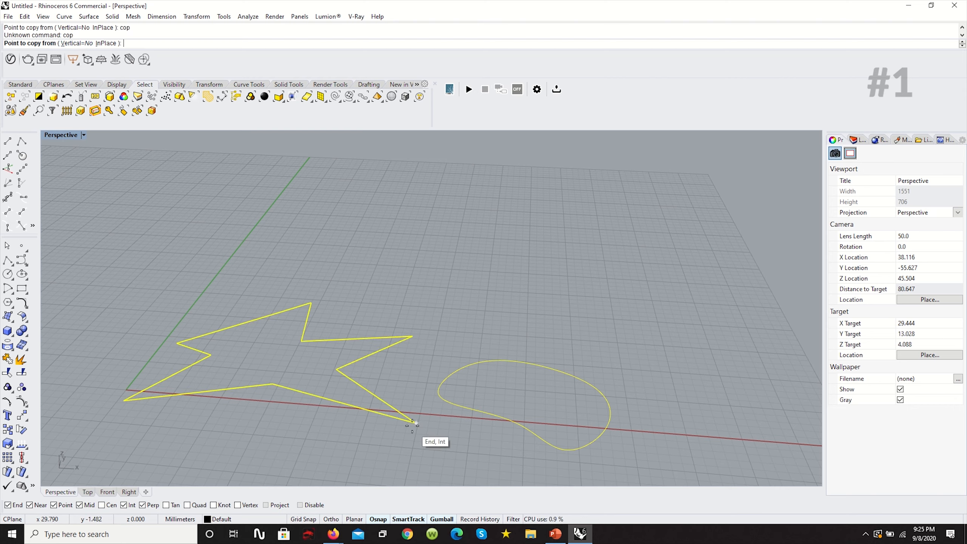
left_click(417, 416)
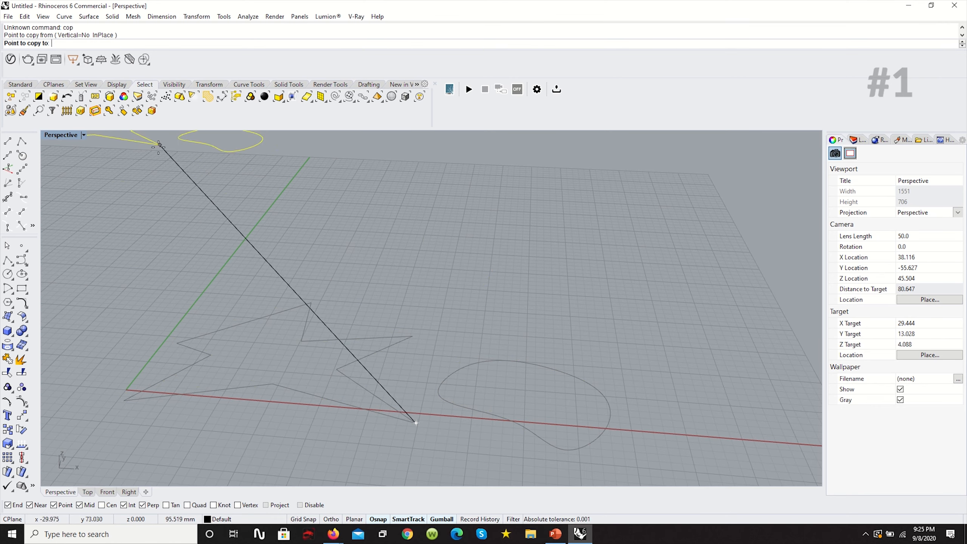
key("Escape")
double_click(67, 135)
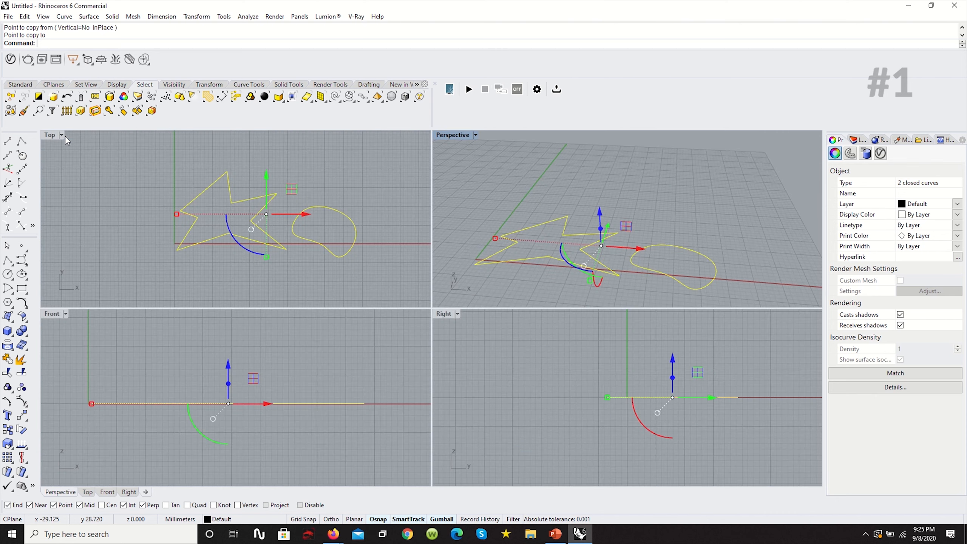
right_click(293, 195)
left_click(276, 174)
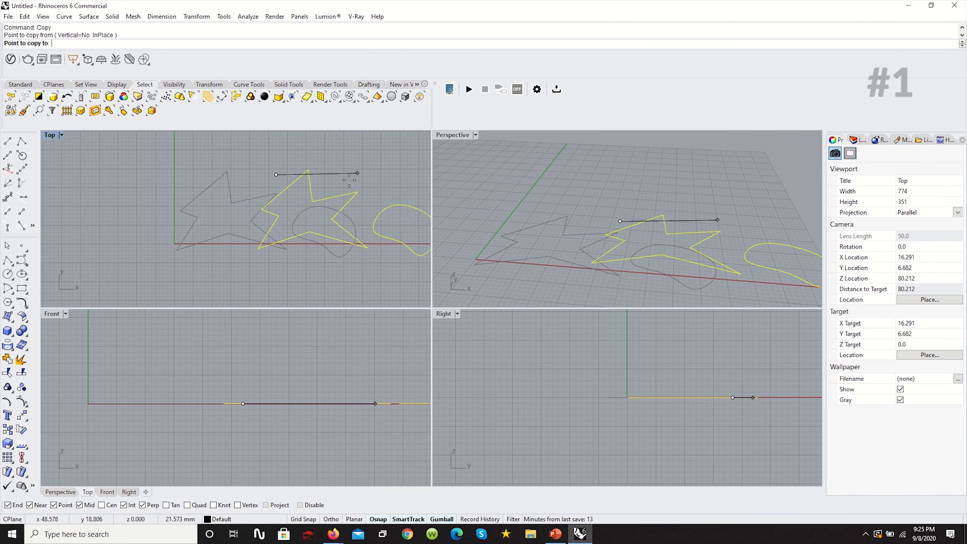
key("Escape")
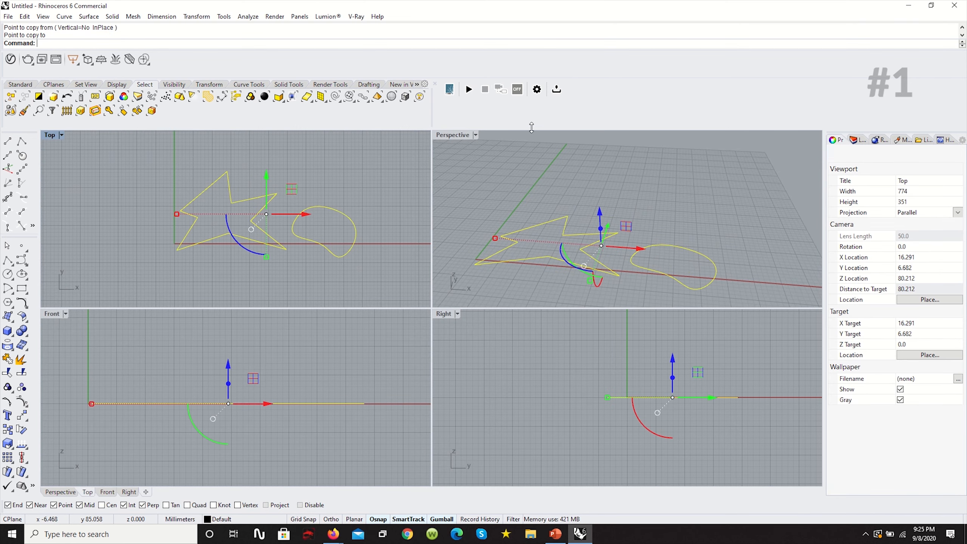
left_click(458, 135)
double_click(459, 135)
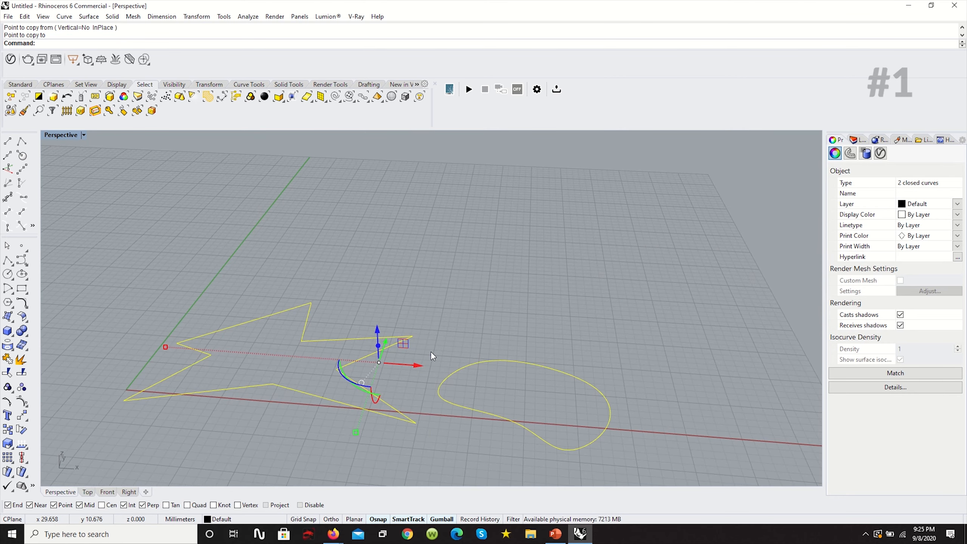
Copy the star and organic curves about 14.8 mm straight up with Vertical=Yes, using the star's lower tip as base point.
right_click(479, 327)
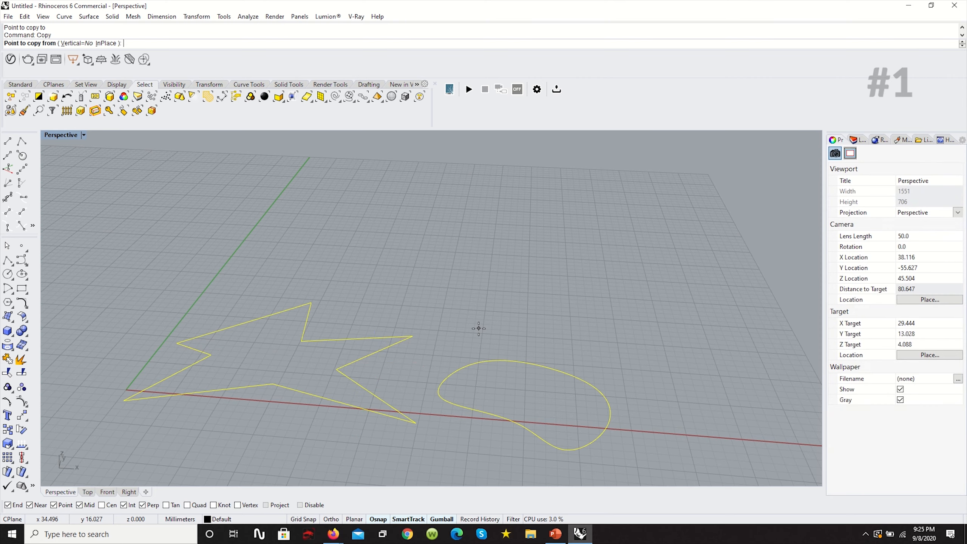
type("v")
key("Return")
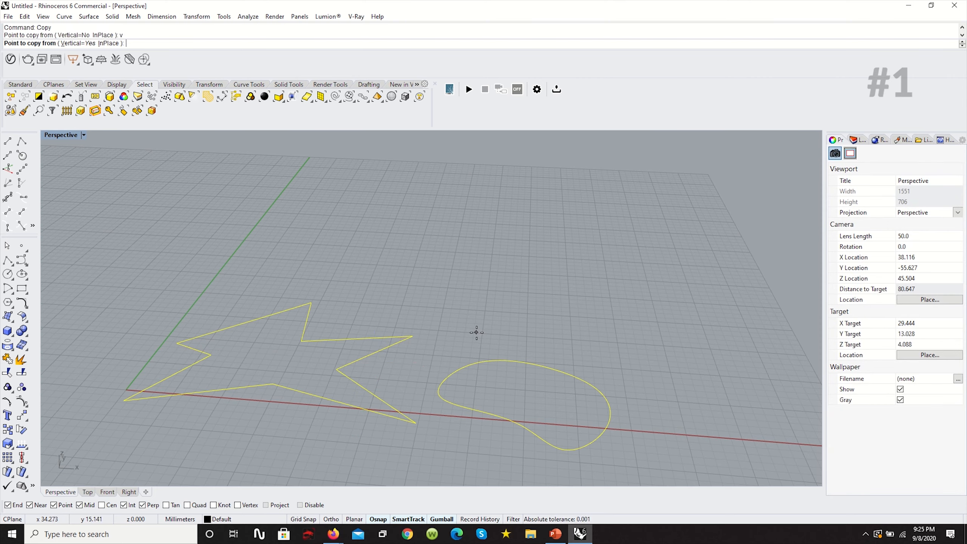
left_click(415, 422)
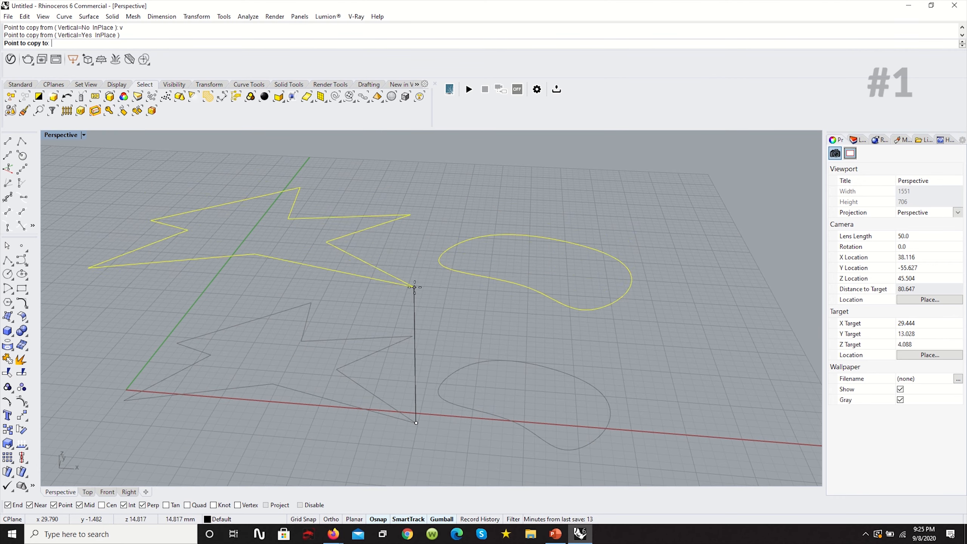
left_click(414, 287)
key("Escape")
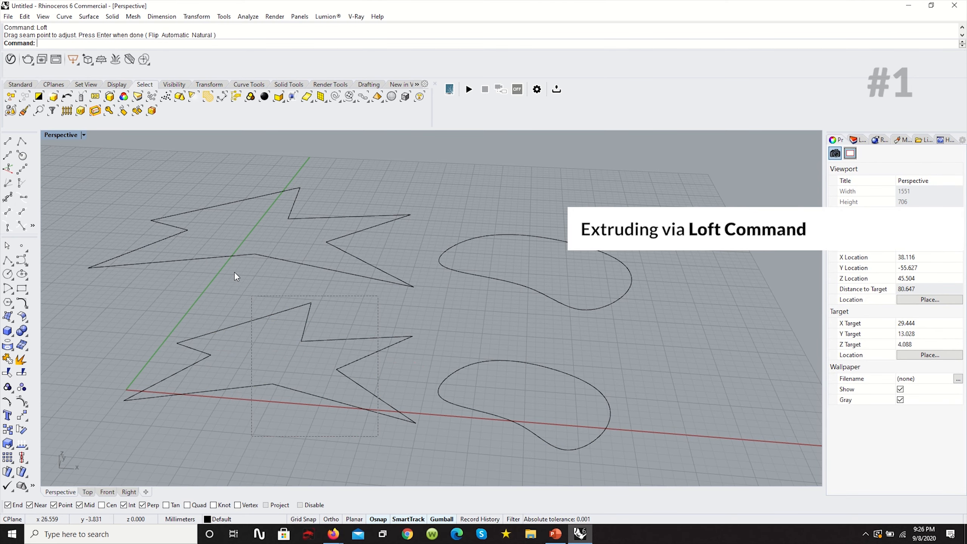
Loft the two star curves with matching seam directions, using Normal style and the Do not simplify option.
left_click_drag(234, 271, 198, 223)
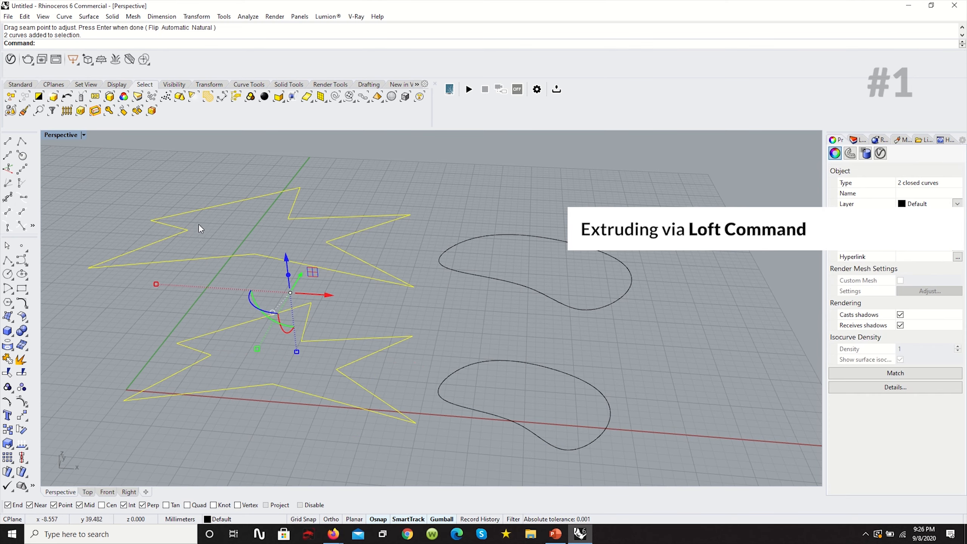
type("Loft")
key("Return")
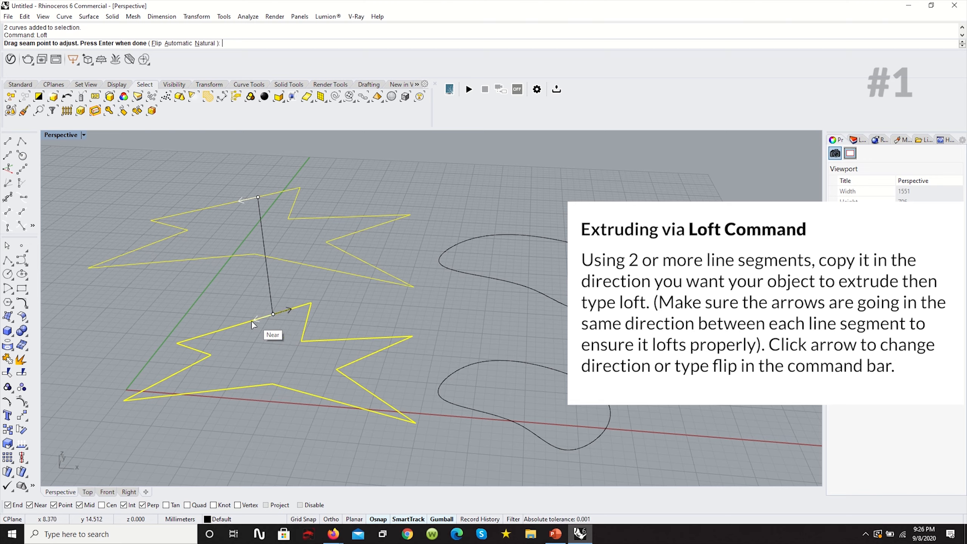
left_click(285, 312)
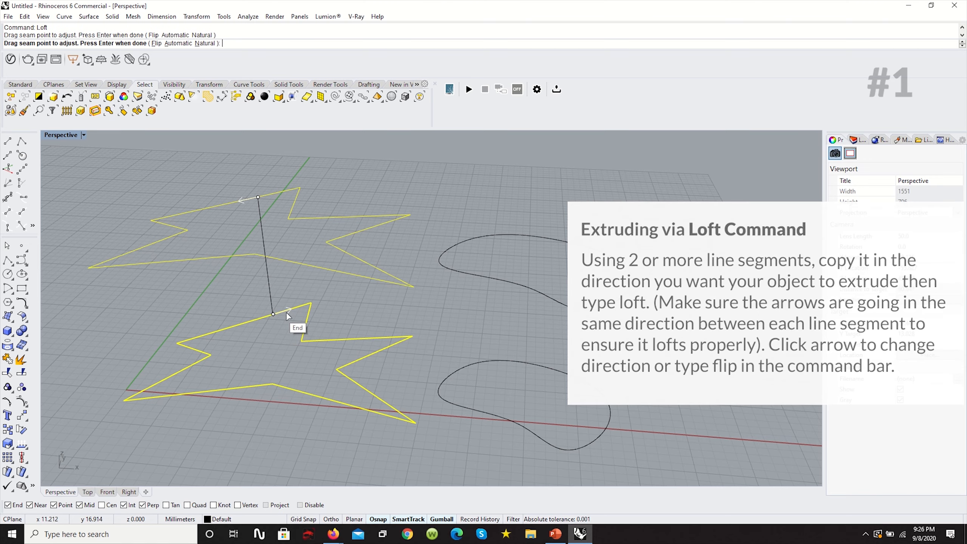
left_click(290, 311)
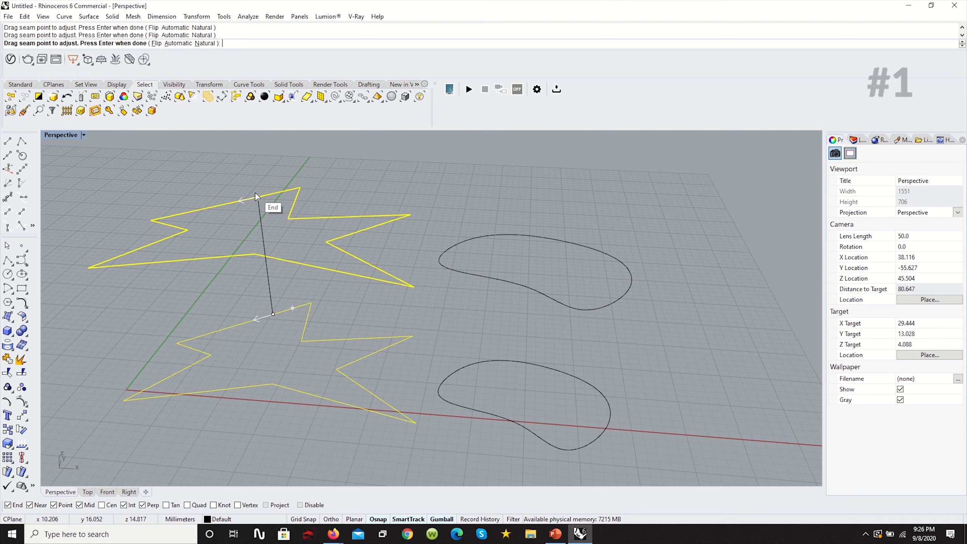
key("Return")
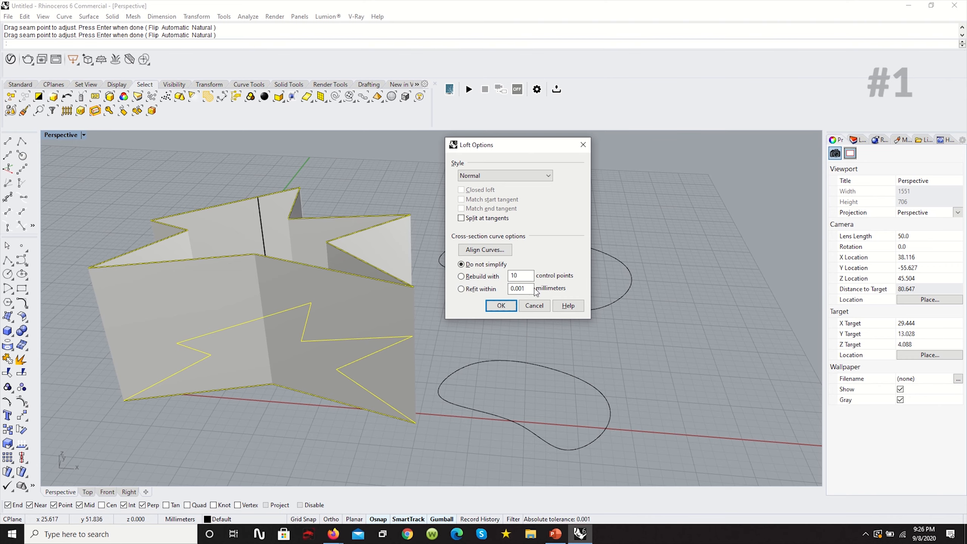
left_click(506, 301)
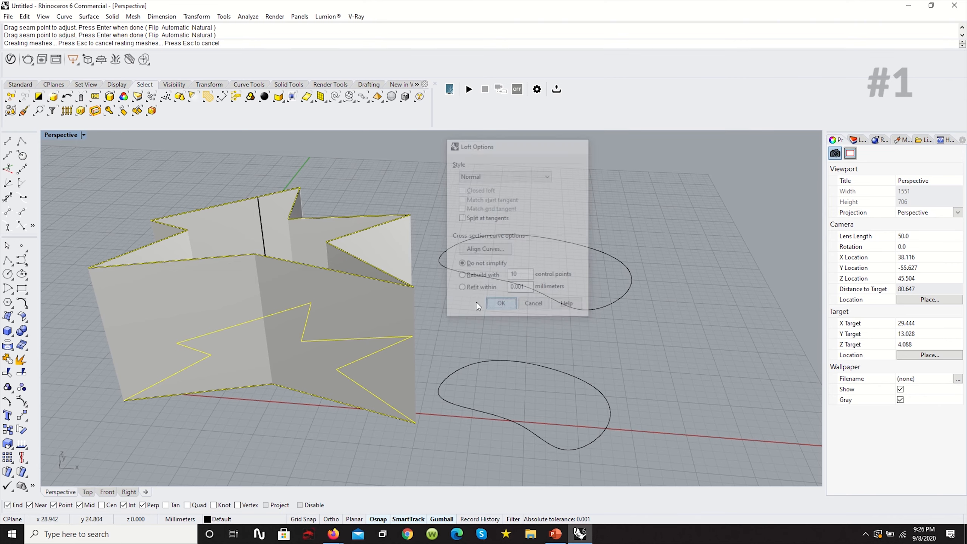
Close the lofted star polysurface at both ends with Cap.
right_click_drag(294, 268, 216, 326)
left_click(216, 326)
type("Cap\\")
key("Return")
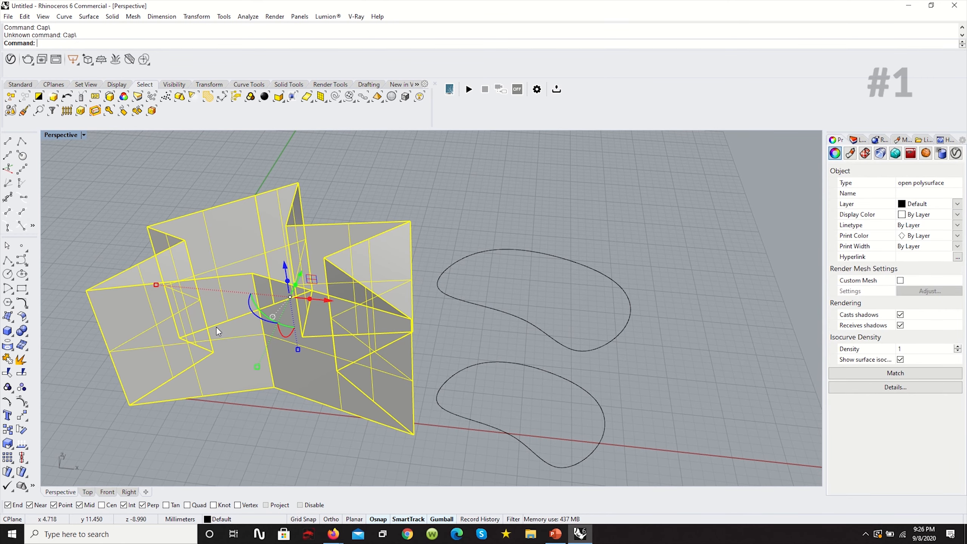
type("Cap")
key("Return")
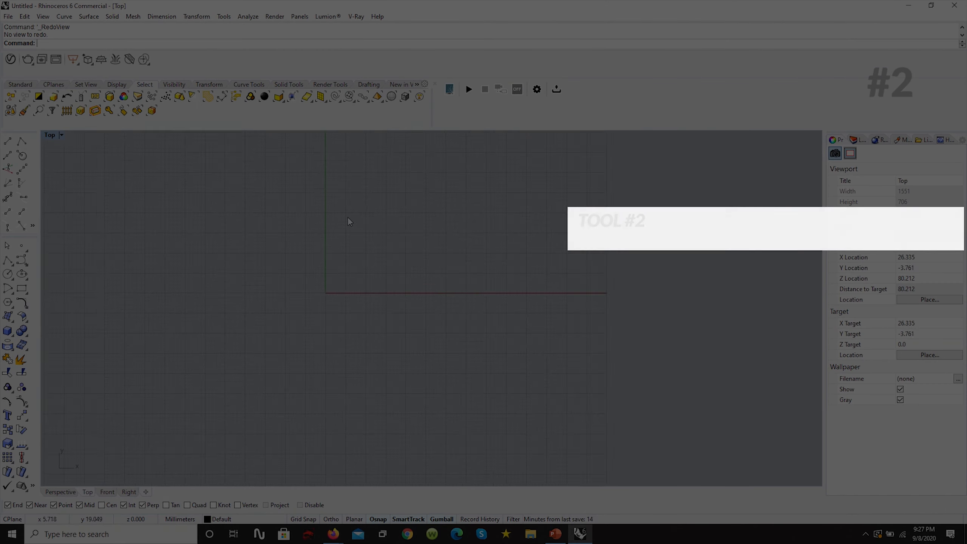
Draw a box in the Perspective viewport with its first base corner at the origin.
scroll(349, 221, "up", 2)
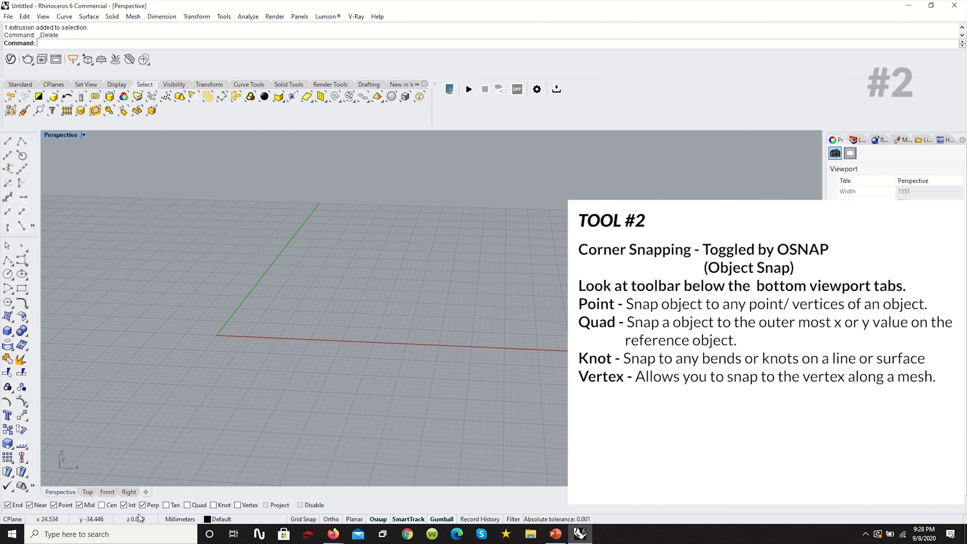
left_click(29, 505)
left_click(7, 332)
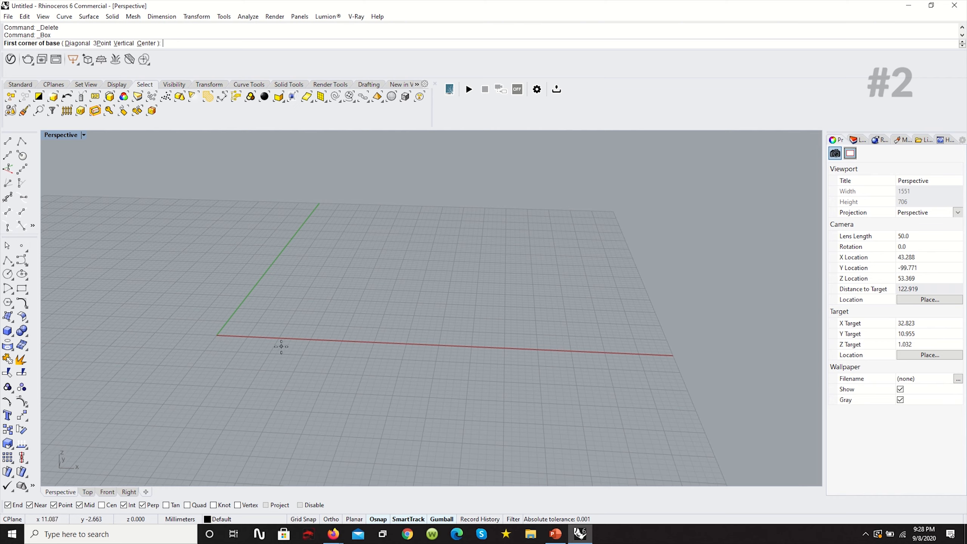
left_click(220, 336)
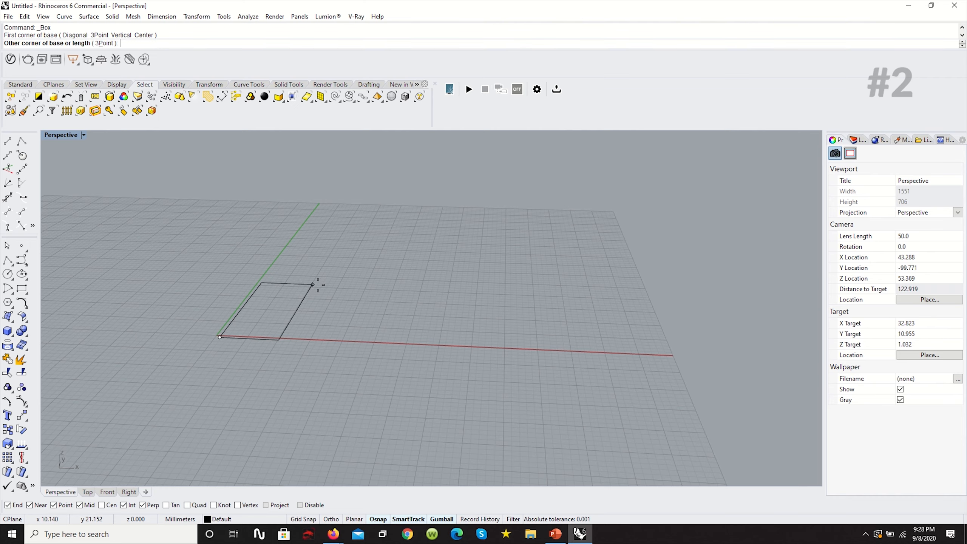
left_click(343, 292)
left_click(338, 218)
Draw a second, lower box on the ground plane, standing apart from the first box.
mouse_move(367, 363)
right_mouse_down()
mouse_move(268, 328)
mouse_move(371, 367)
mouse_move(293, 396)
right_mouse_up()
key("Return")
left_click(414, 283)
left_click(525, 231)
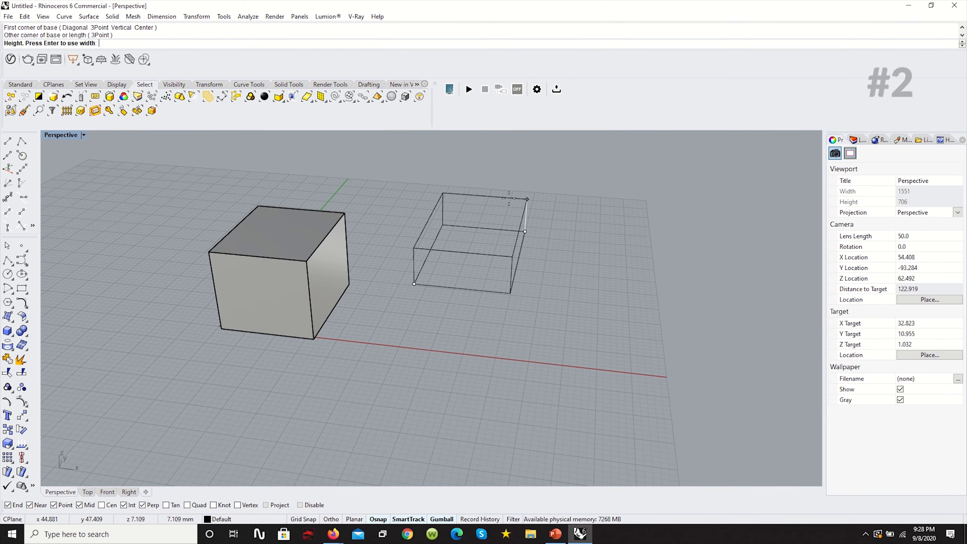
left_click(496, 183)
Move the second box by its front right bottom corner onto the front left top corner of the first box.
mouse_move(496, 184)
right_mouse_down()
mouse_move(449, 301)
mouse_move(462, 289)
right_mouse_up()
left_click(462, 289)
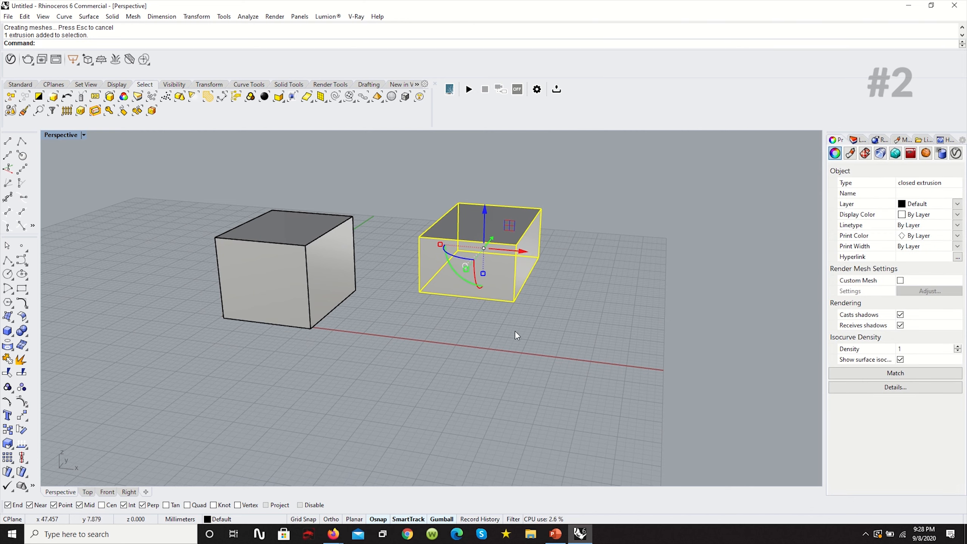
type("M")
key("Return")
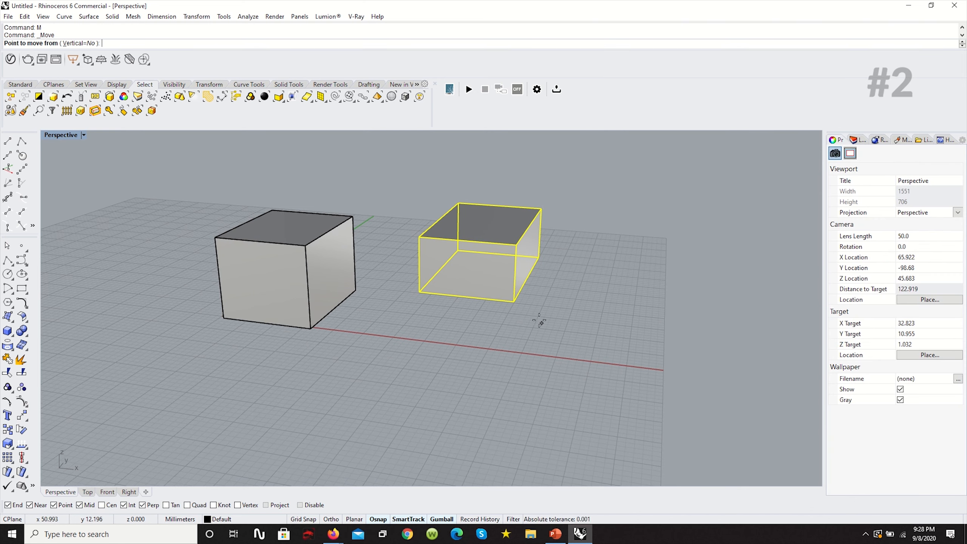
left_click(517, 308)
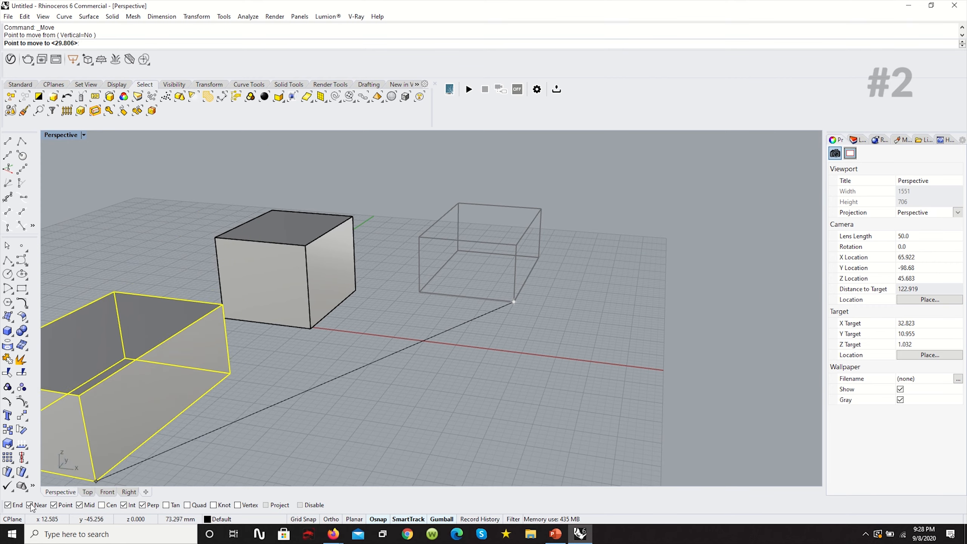
left_click(214, 238)
right_click_drag(219, 239, 182, 354)
left_click(182, 374)
scroll(301, 331, "down", 9)
scroll(271, 288, "up", 13)
scroll(366, 283, "down", 8)
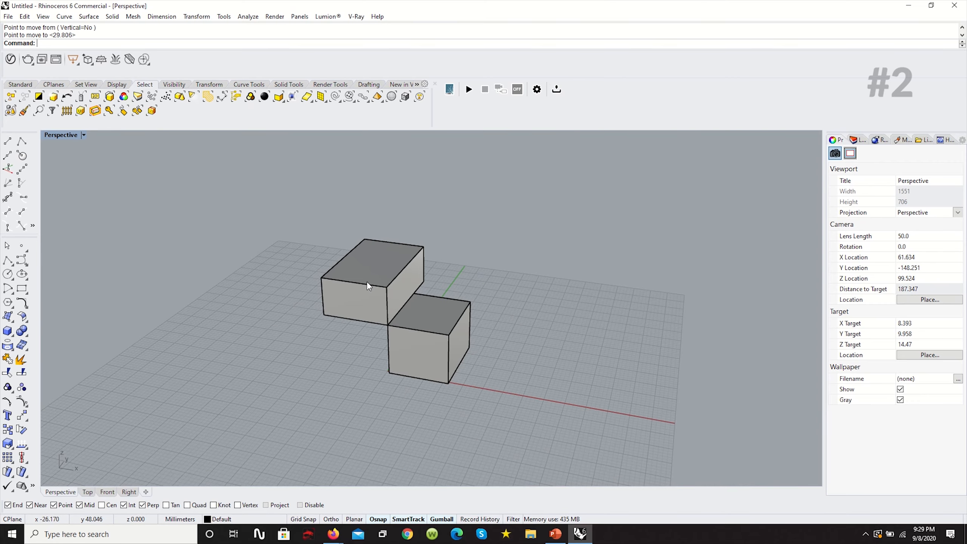
Copy the first box twice toward the area beneath the raised box, using a point on its front top edge as base.
right_click_drag(367, 341, 370, 308)
scroll(405, 336, "up", 8)
right_click_drag(371, 360, 403, 356)
left_click(426, 316)
type("copy")
key("Return")
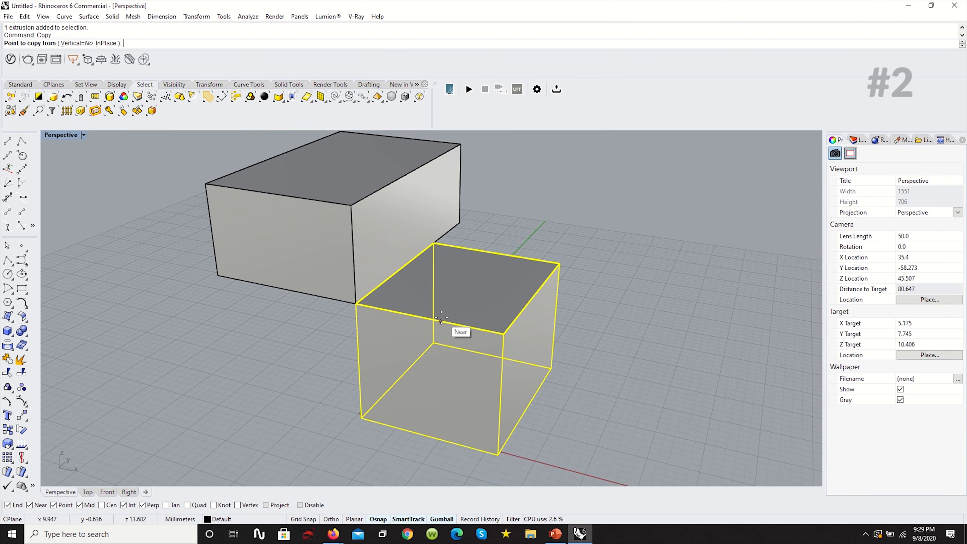
left_click(442, 321)
left_click(250, 284)
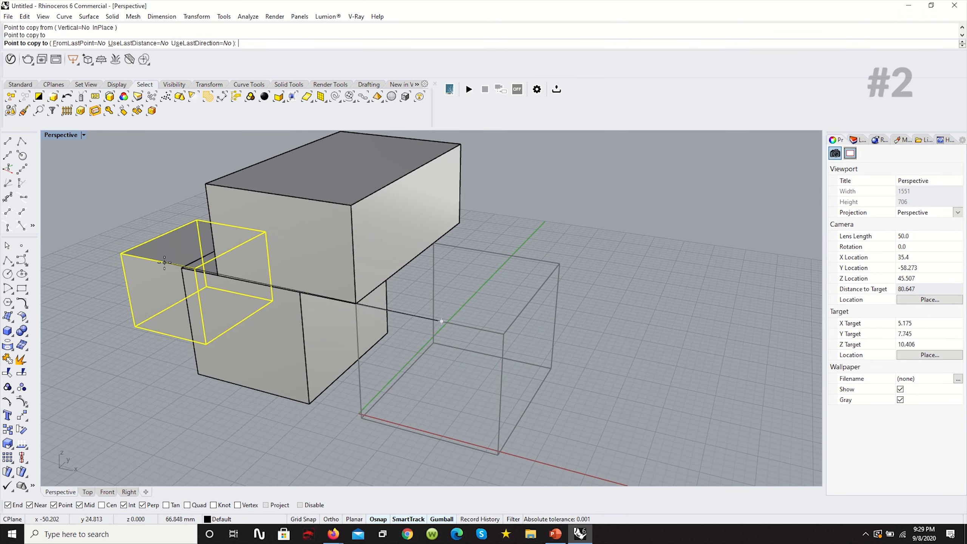
key("Return")
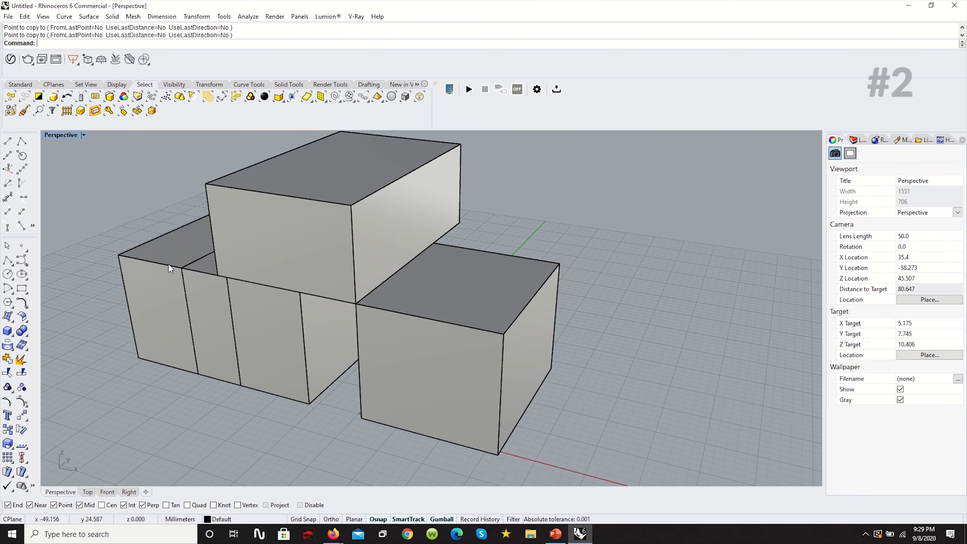
Move the outermost copied box by its front right top corner onto the neighboring copy's front left top corner.
left_click(168, 263)
type("m")
key("Return")
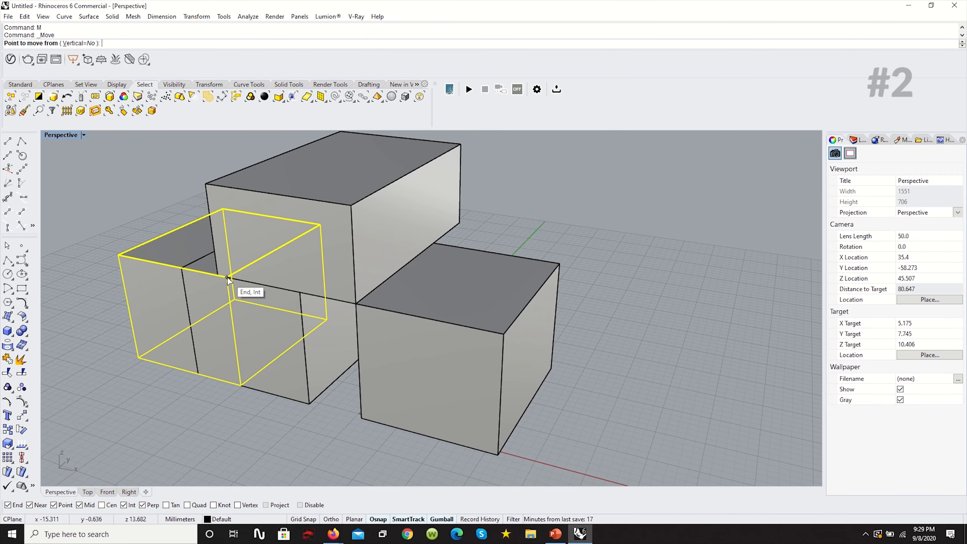
left_click(235, 279)
left_click(181, 271)
key("Escape")
scroll(352, 293, "down", 10)
mouse_move(319, 340)
right_mouse_down()
mouse_move(341, 300)
mouse_move(398, 308)
mouse_move(335, 330)
right_mouse_up()
scroll(371, 317, "up", 9)
scroll(335, 331, "down", 3)
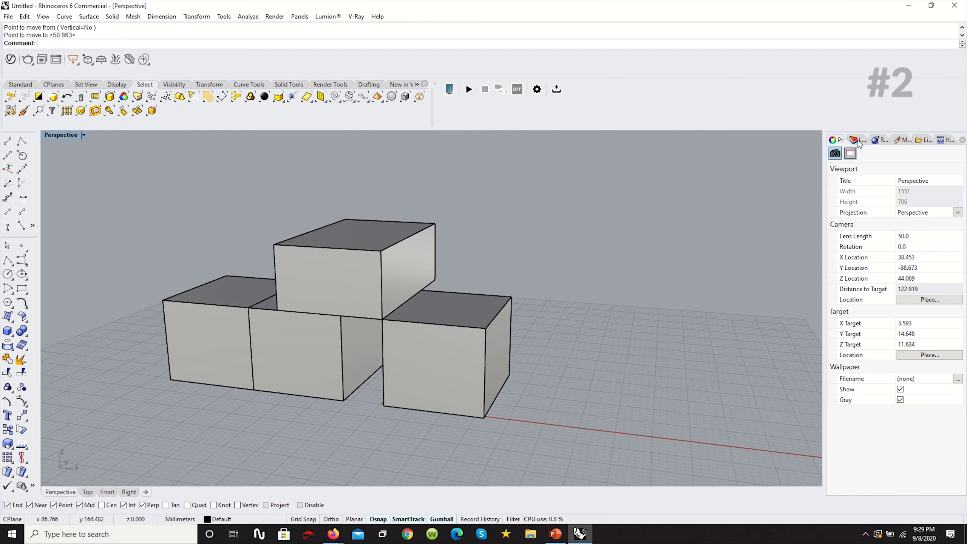
Create a new layer and set its color to Red.
left_click(862, 142)
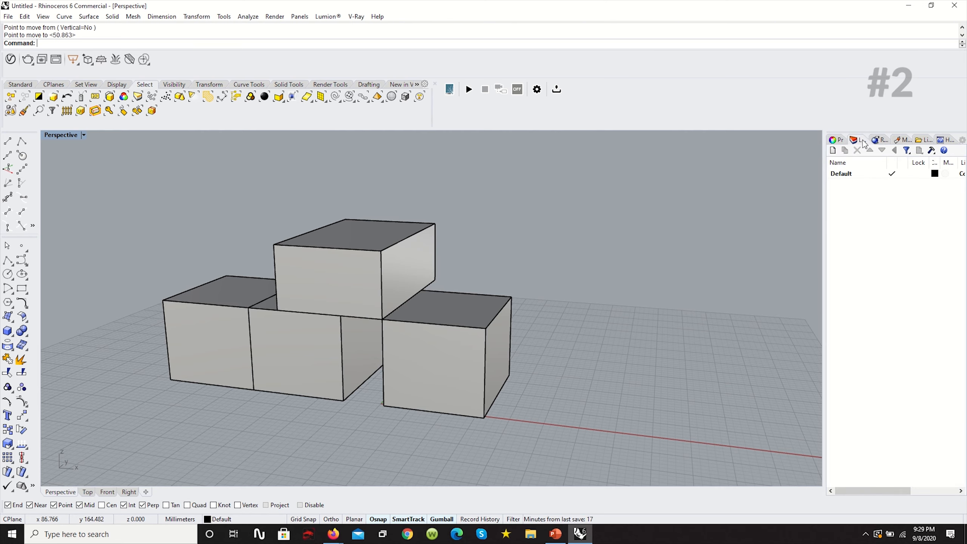
left_click(832, 150)
left_click(934, 184)
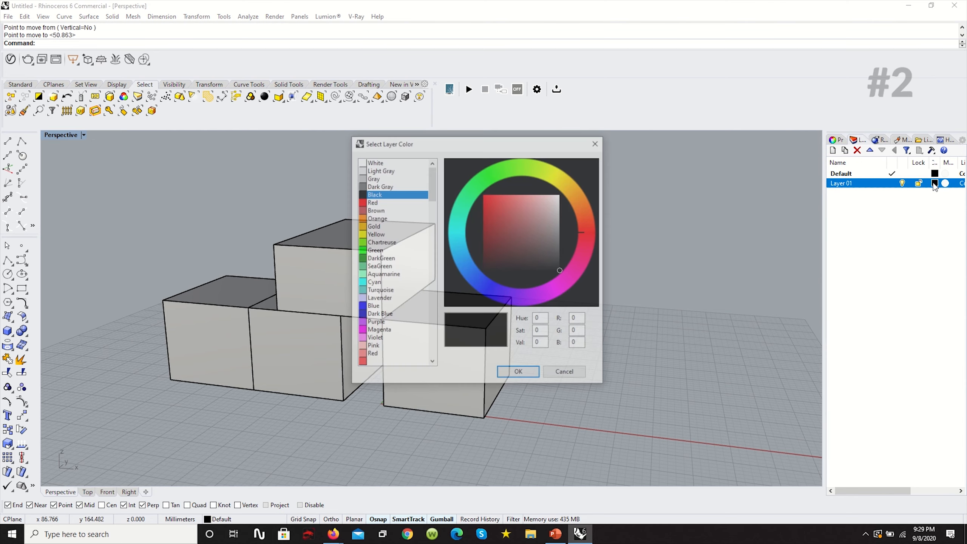
left_click(371, 202)
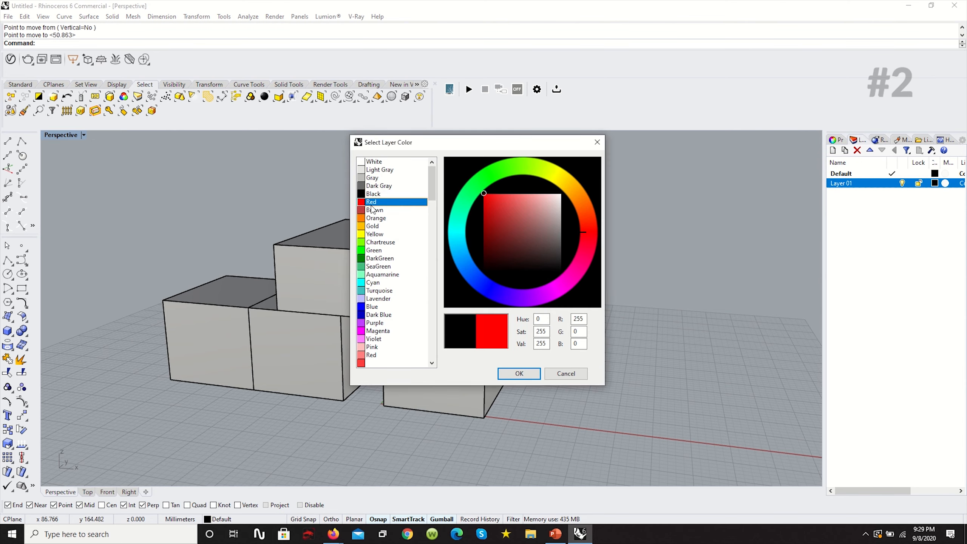
left_click(521, 373)
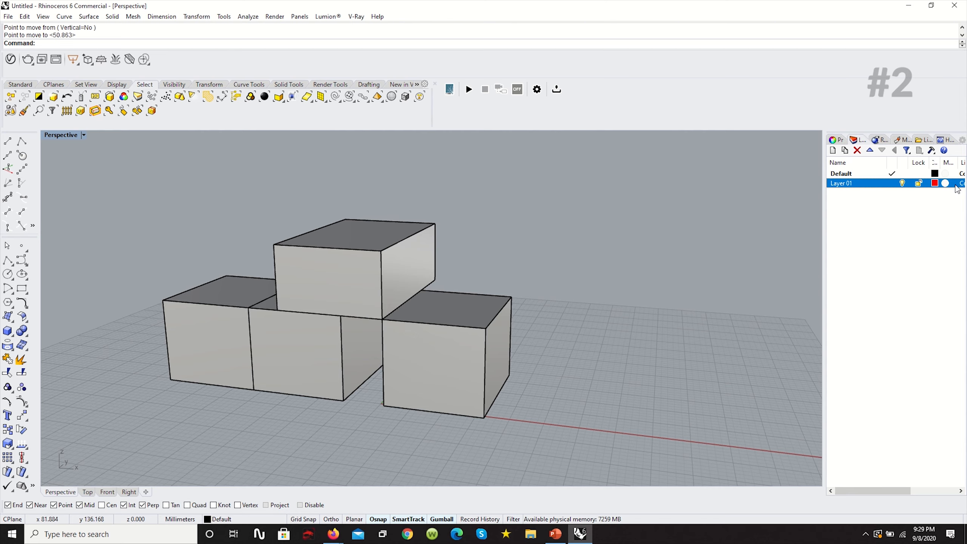
Assign only the raised box to Layer 01 and deselect it.
left_click_drag(575, 381, 231, 365)
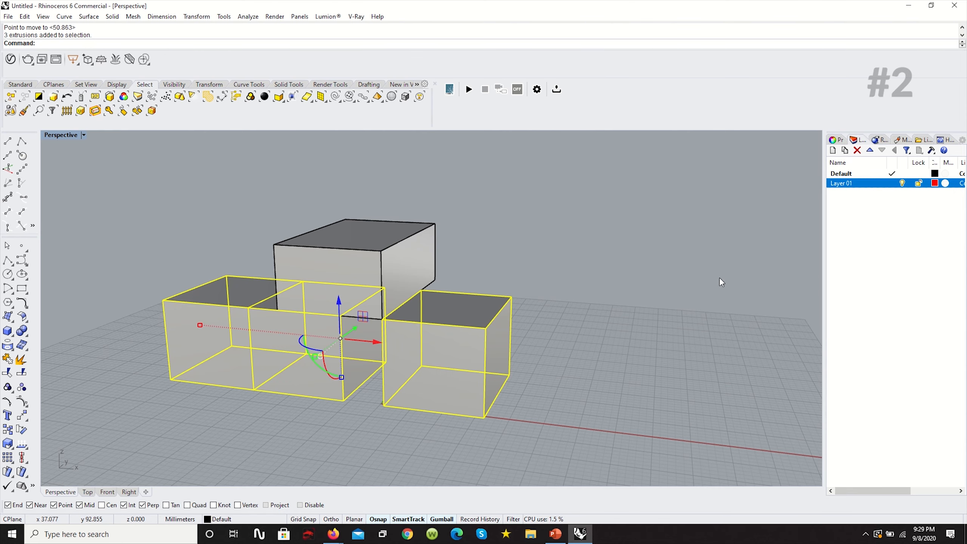
left_click(588, 313)
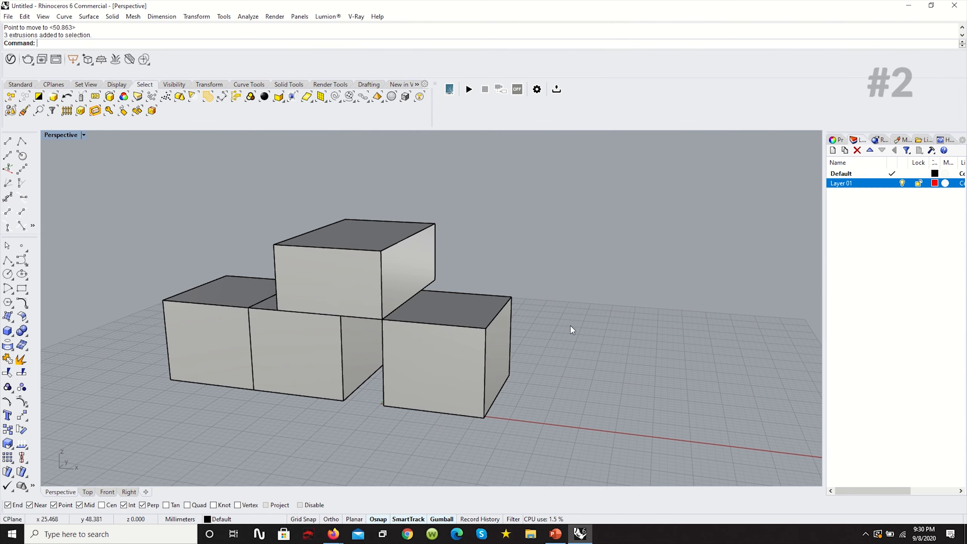
left_click(377, 247)
right_click(868, 185)
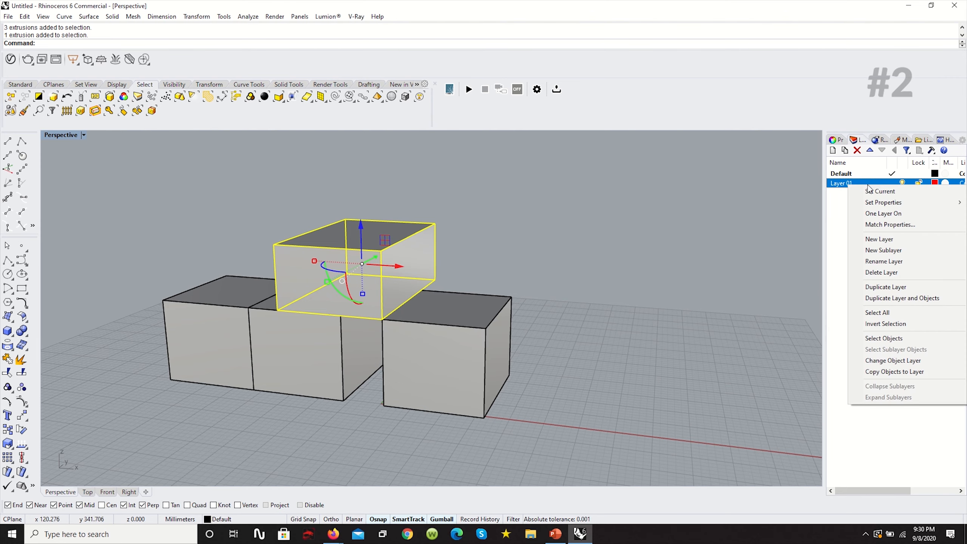
left_click(912, 371)
left_click(548, 260)
right_click_drag(548, 260, 494, 293)
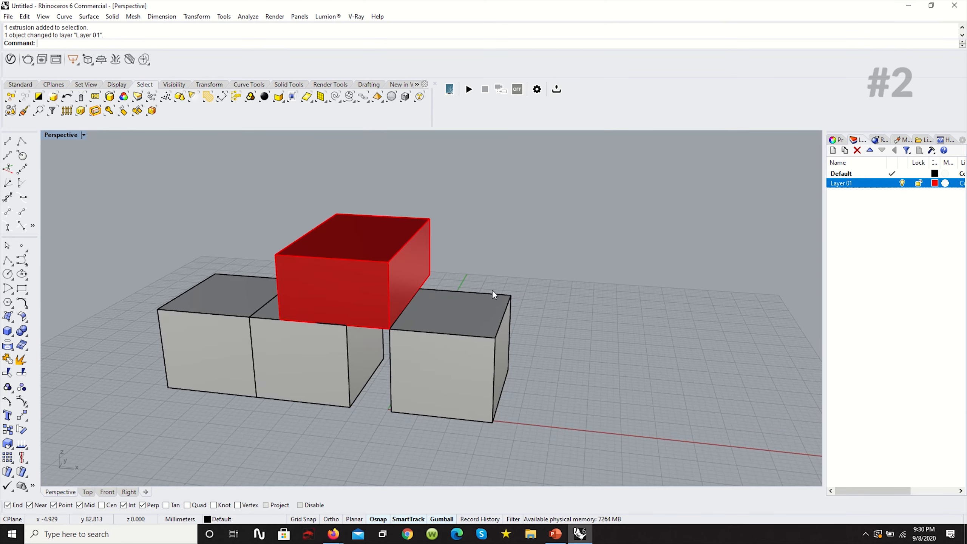
Try hiding the red box by switching Layer 01 off and on, and with the Hide command, undoing the hide.
left_click(902, 183)
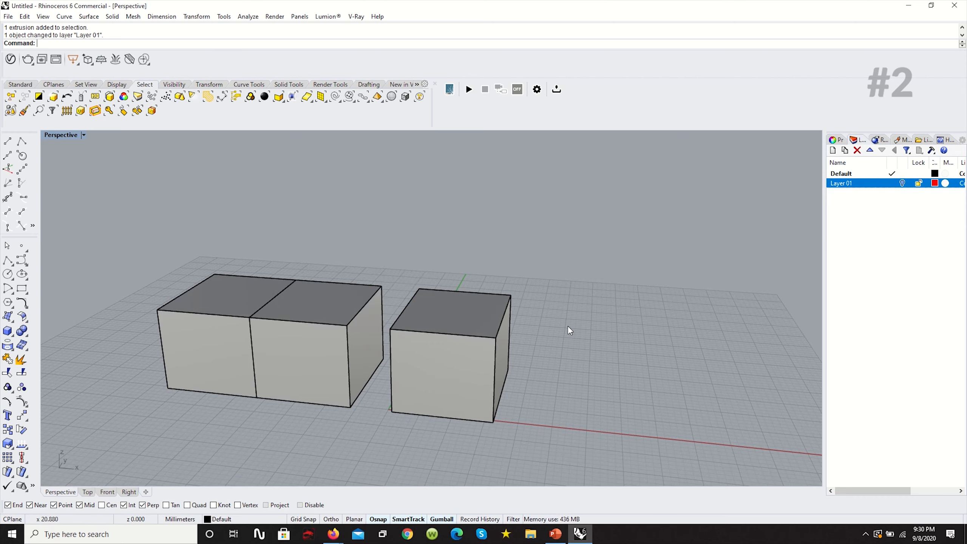
left_click(902, 184)
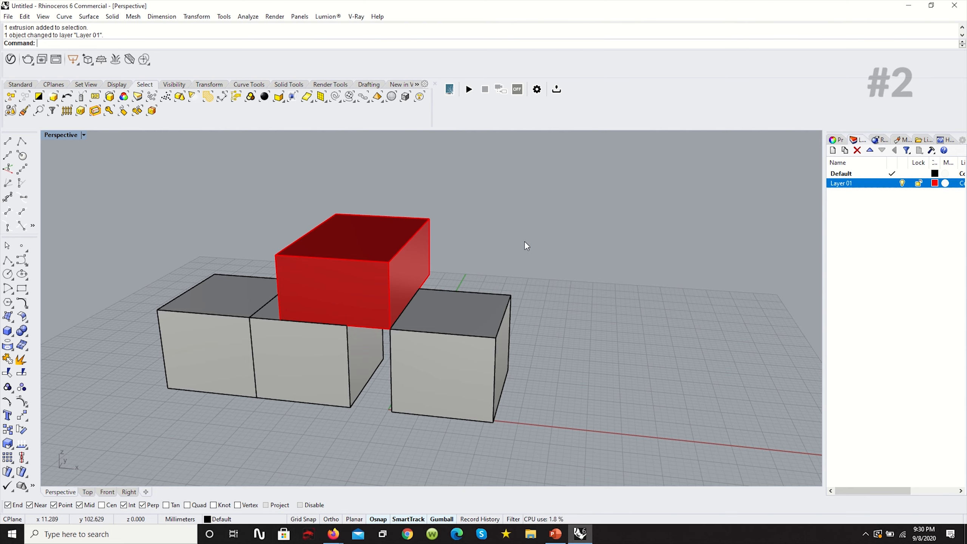
left_click_drag(524, 241, 225, 213)
type("Hide")
key("Return")
key("ctrl+z")
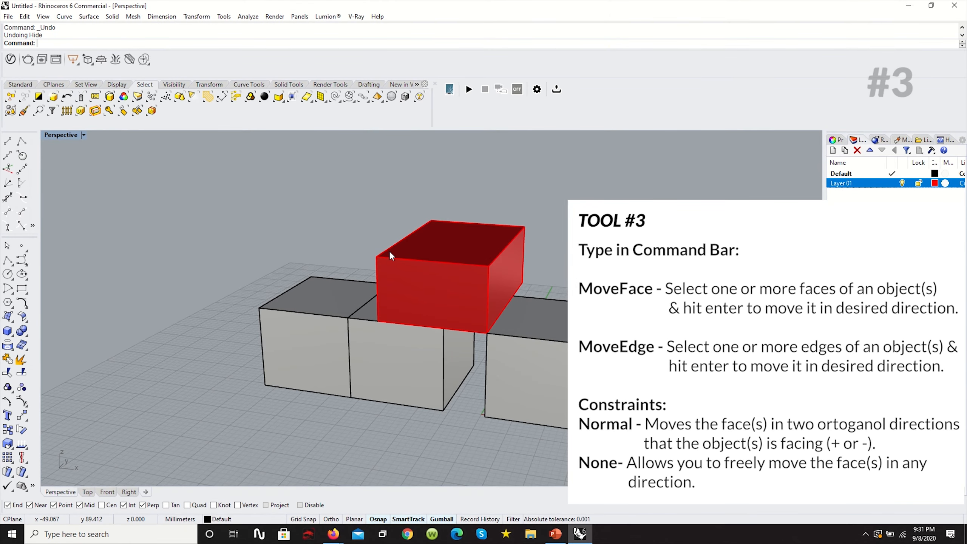
Lower the red box's top face to the midpoint of its vertical edge using MoveFace with the Normal direction constraint.
scroll(456, 221, "up", 4)
right_click_drag(403, 255, 382, 310)
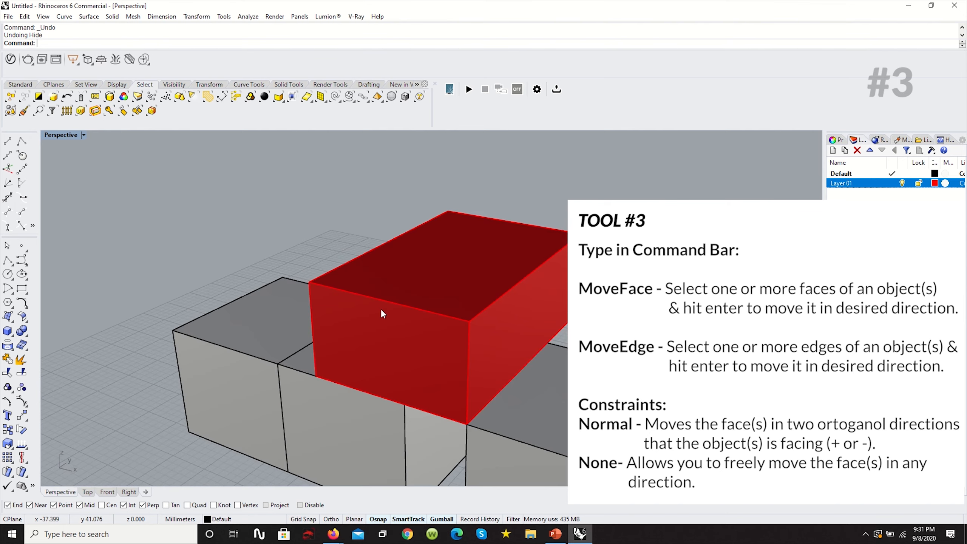
right_click_drag(316, 306, 435, 338)
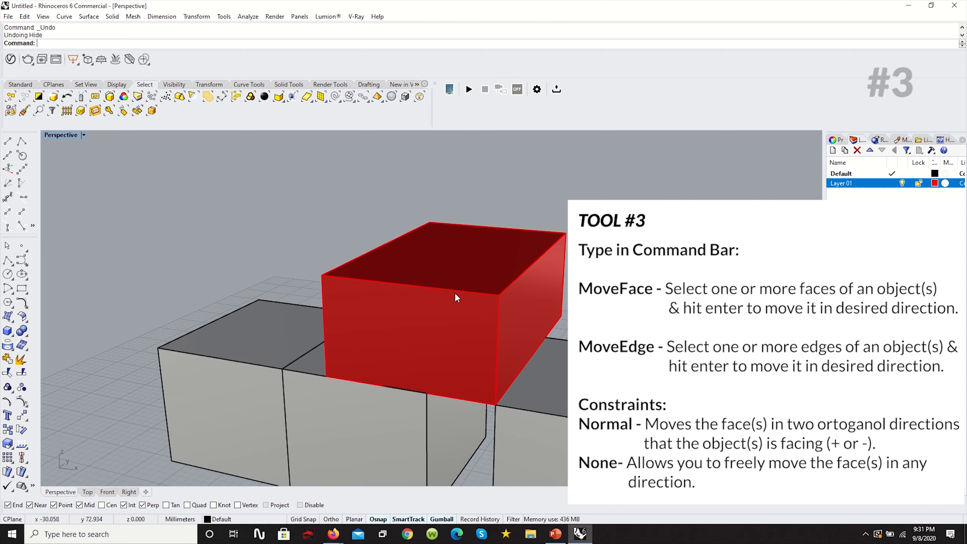
type("MoveFace")
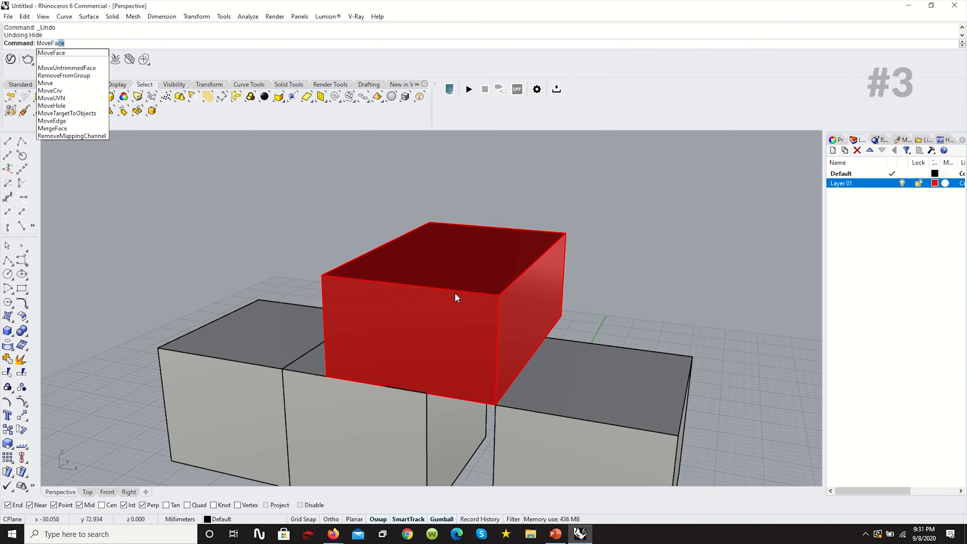
key("Return")
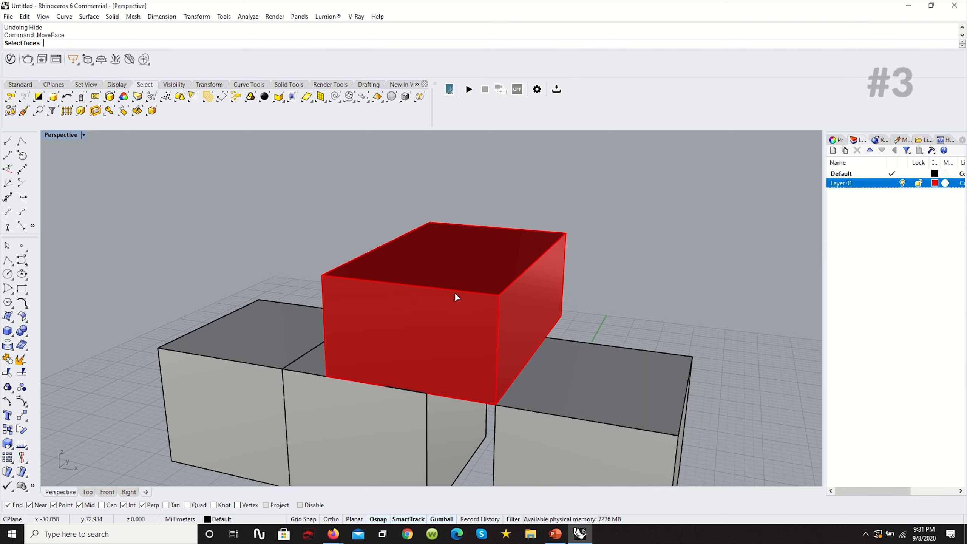
left_click(470, 256)
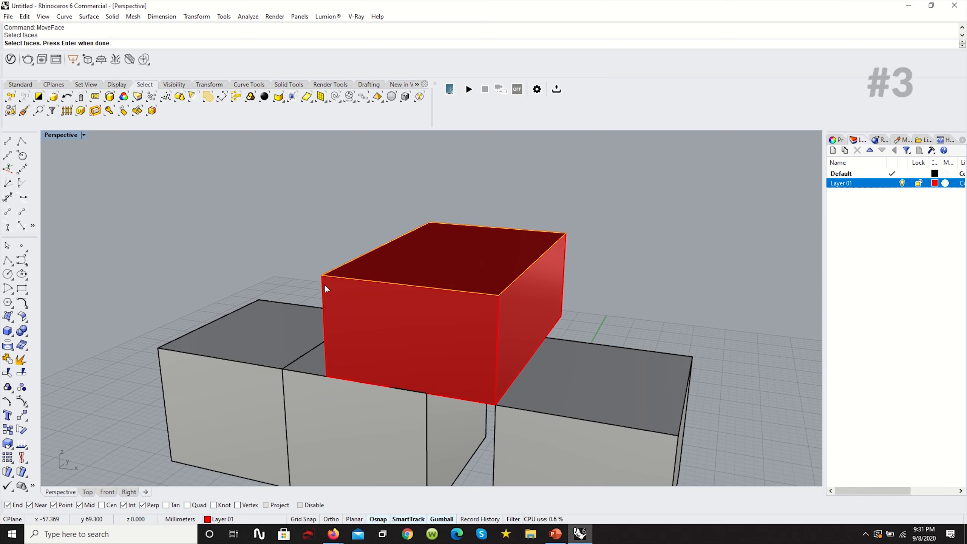
key("Return")
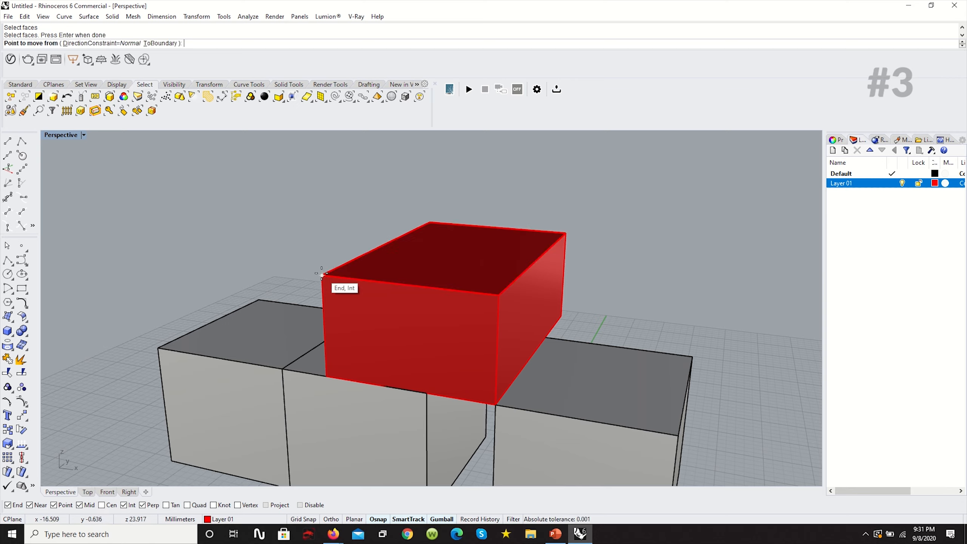
left_click(322, 273)
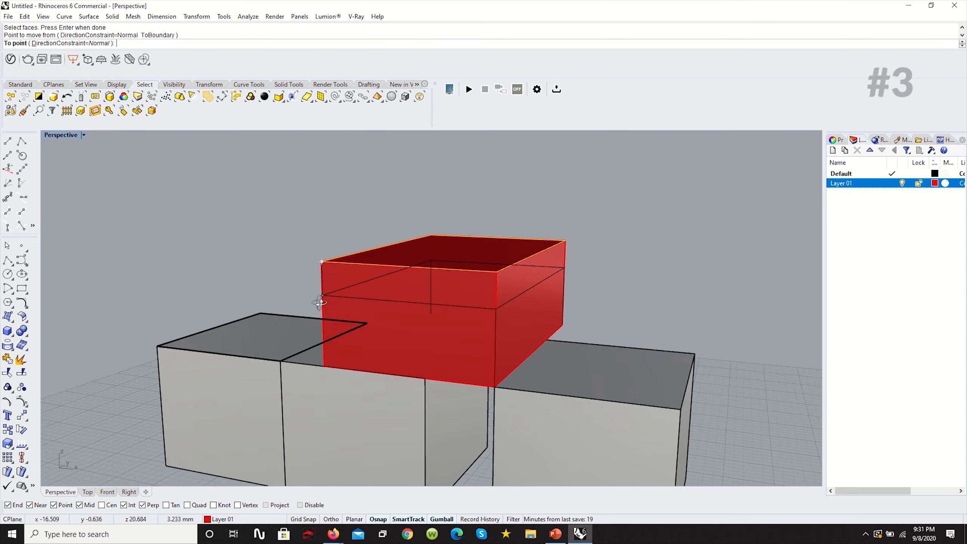
right_click_drag(319, 302, 325, 281)
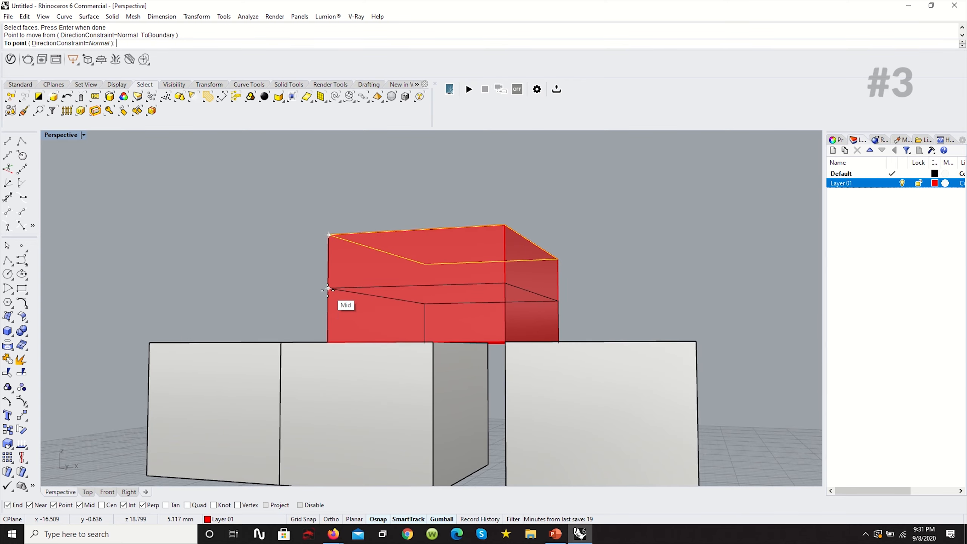
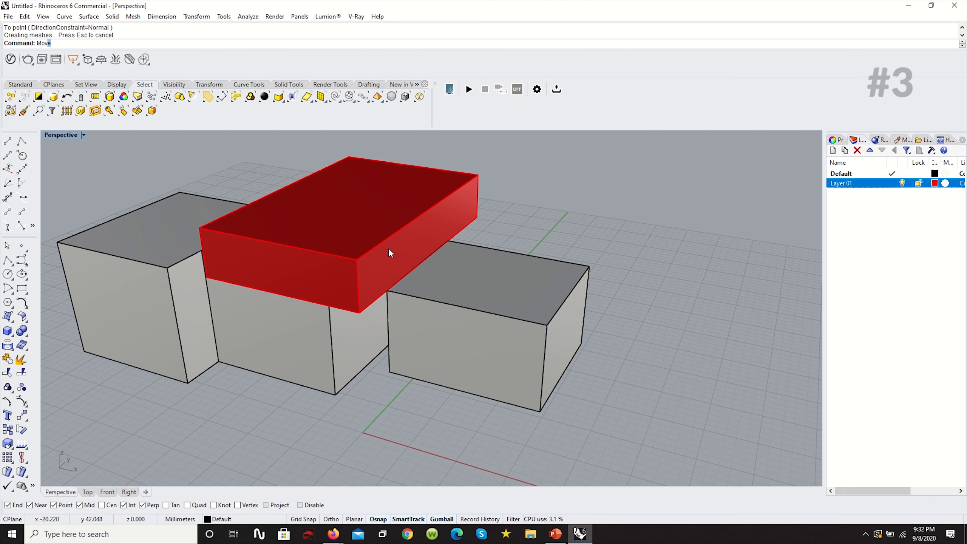
Use MoveEdge with direction constraint None to lower the red box's front top edge almost to its bottom edge, forming a wedge.
key("BackSpace")
type("Edge")
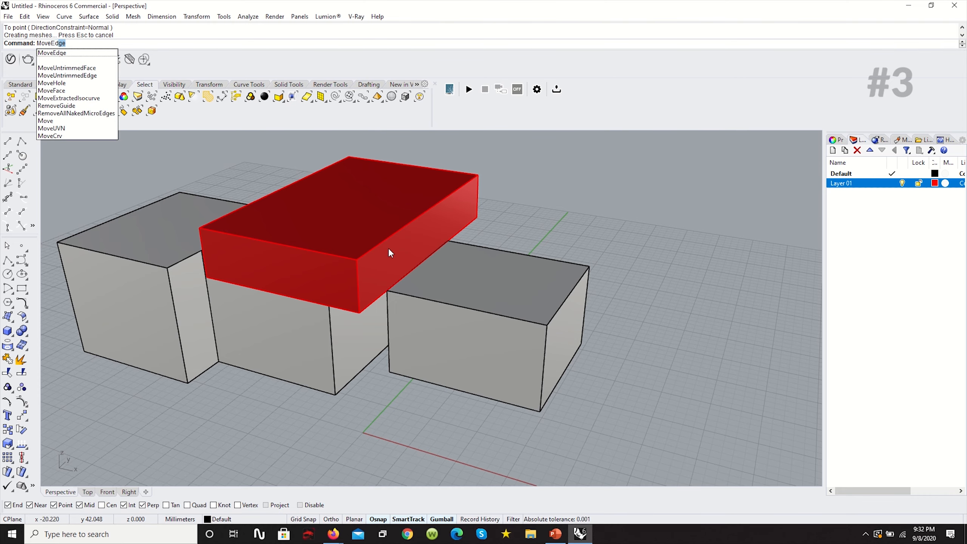
key("Return")
left_click(266, 239)
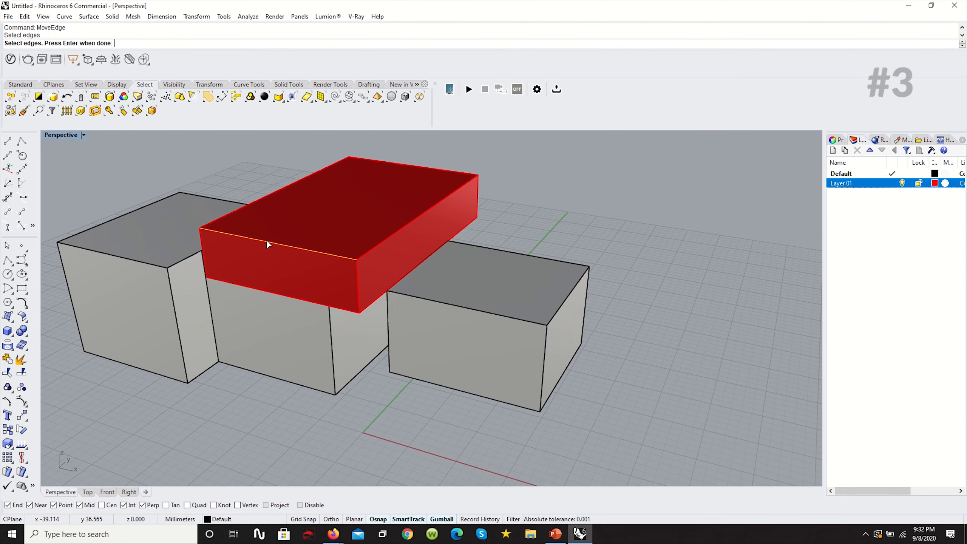
right_click_drag(336, 276, 603, 178)
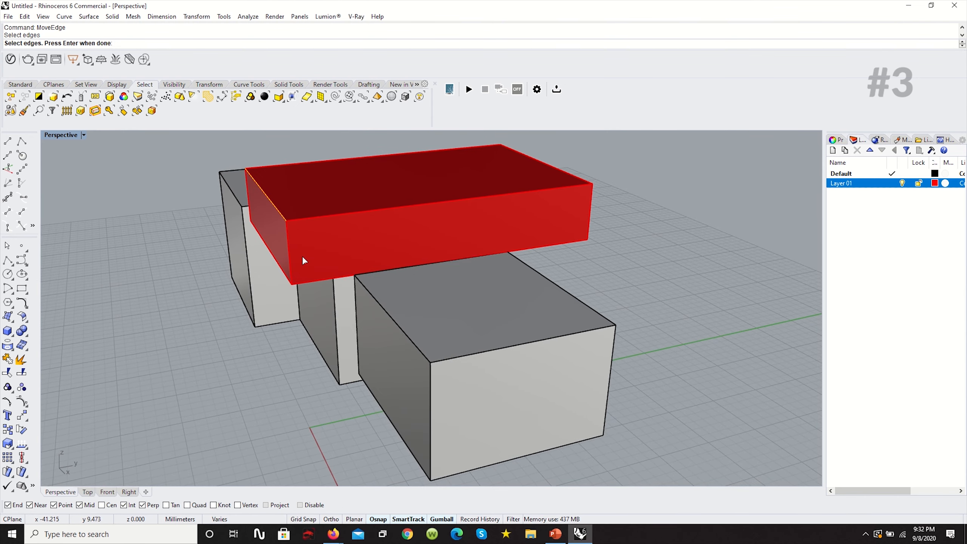
right_click_drag(330, 265, 341, 214)
scroll(331, 222, "up", 5)
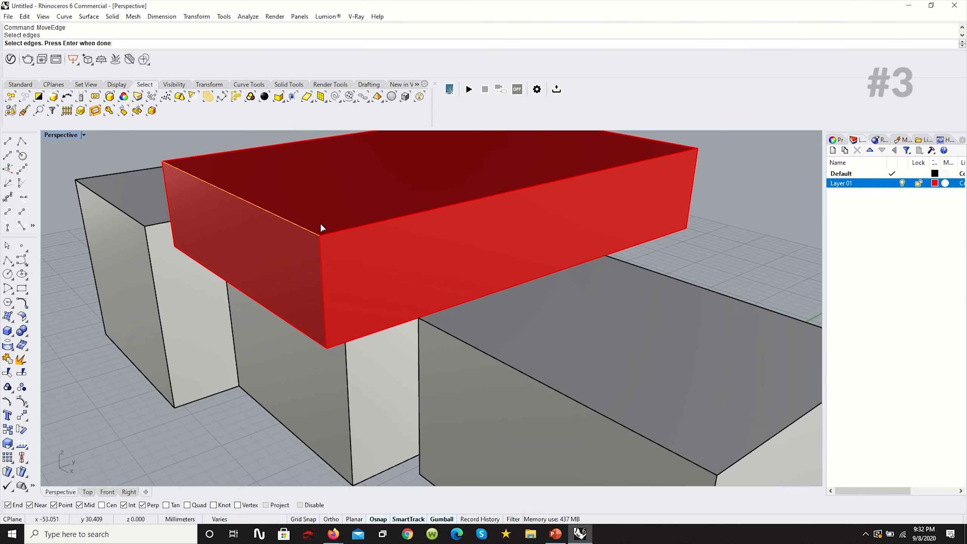
key("Return")
left_click(322, 236)
scroll(325, 331, "up", 5)
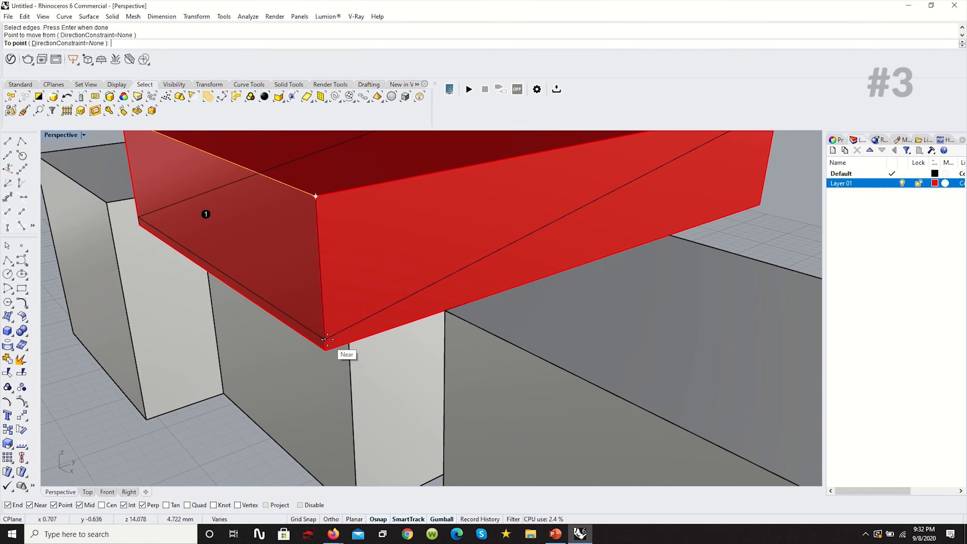
left_click(320, 362)
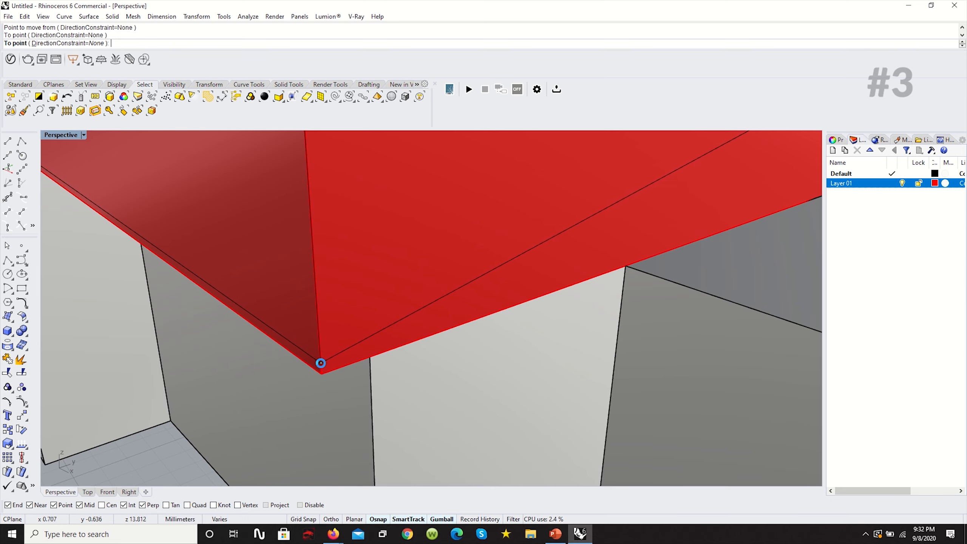
scroll(323, 356, "down", 10)
right_click_drag(255, 418, 300, 397)
Start another MoveEdge on the red wedge's lowered edge from its front corner, trying the Vertical constraint before returning it to None.
right_click(273, 334)
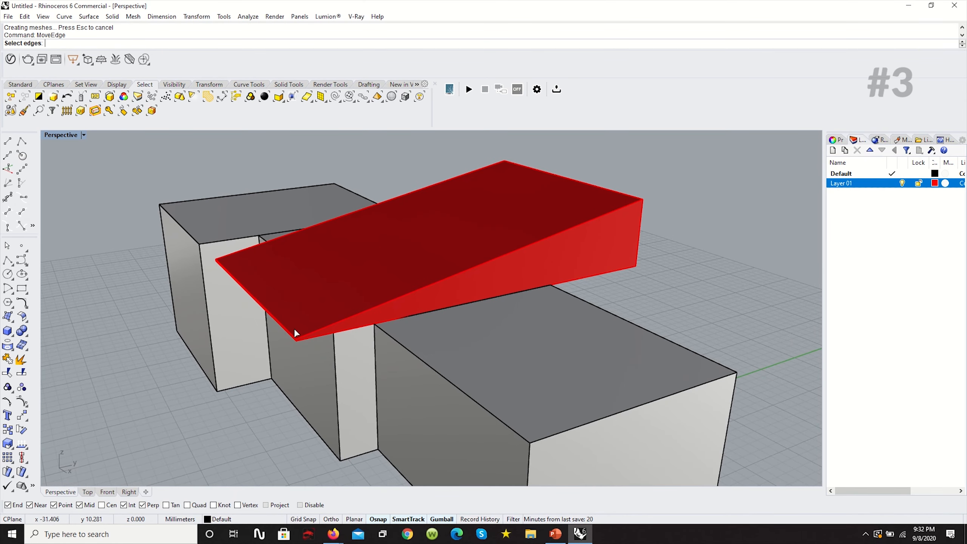
left_click(290, 331)
key("Return")
left_click(296, 338)
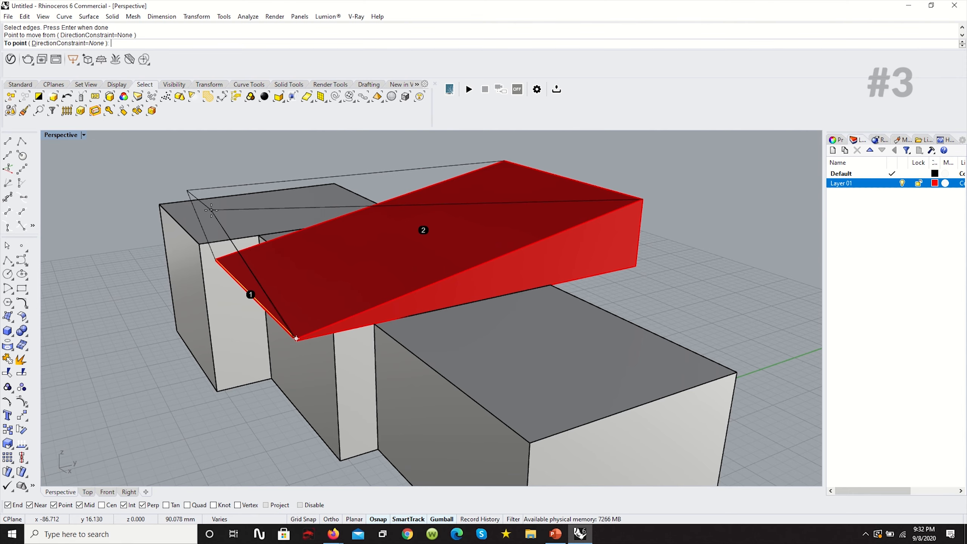
left_click(85, 44)
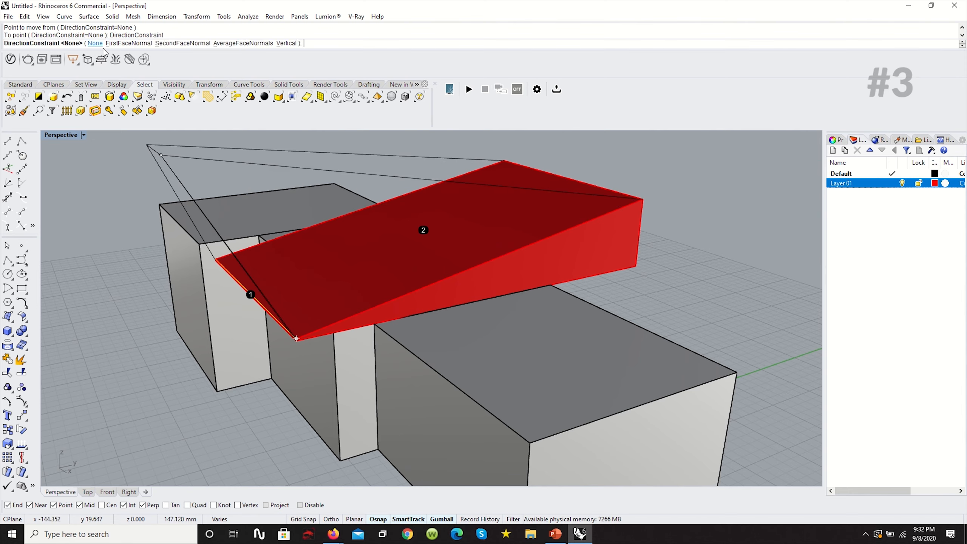
left_click(99, 44)
left_click(87, 44)
left_click(96, 44)
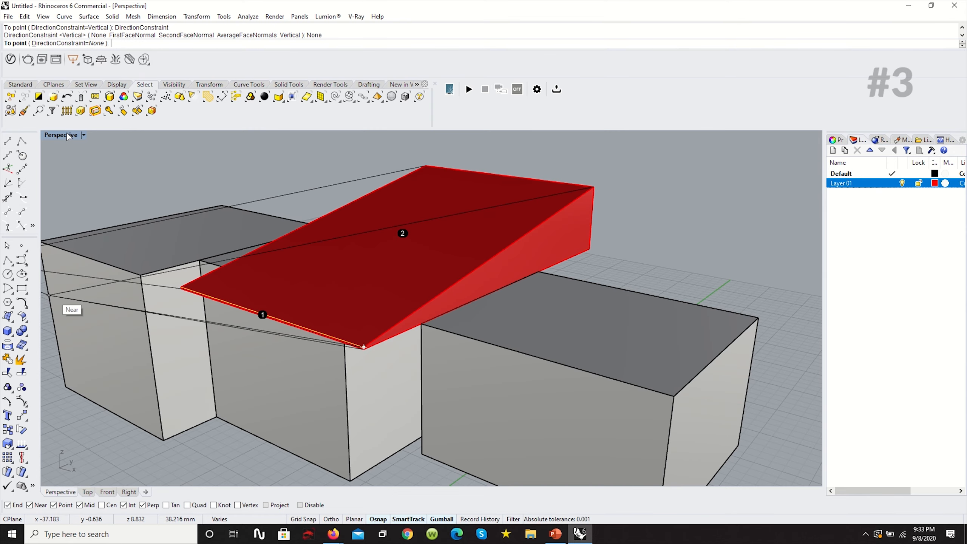
In the Right view, raise the red wedge's lowered edge straight up until it is level with the opposite top edge.
double_click(60, 135)
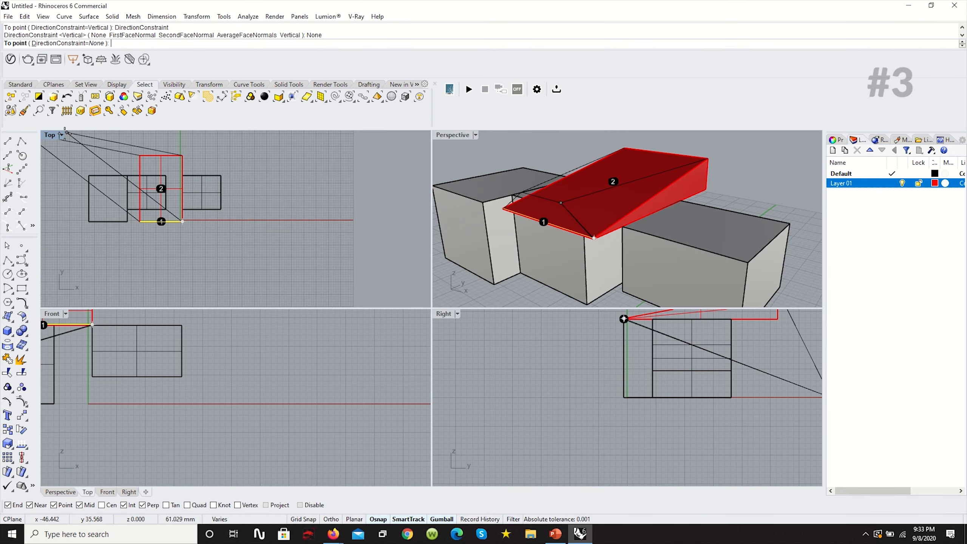
double_click(443, 316)
scroll(488, 337, "down", 5)
scroll(472, 332, "up", 3)
scroll(473, 332, "up", 3)
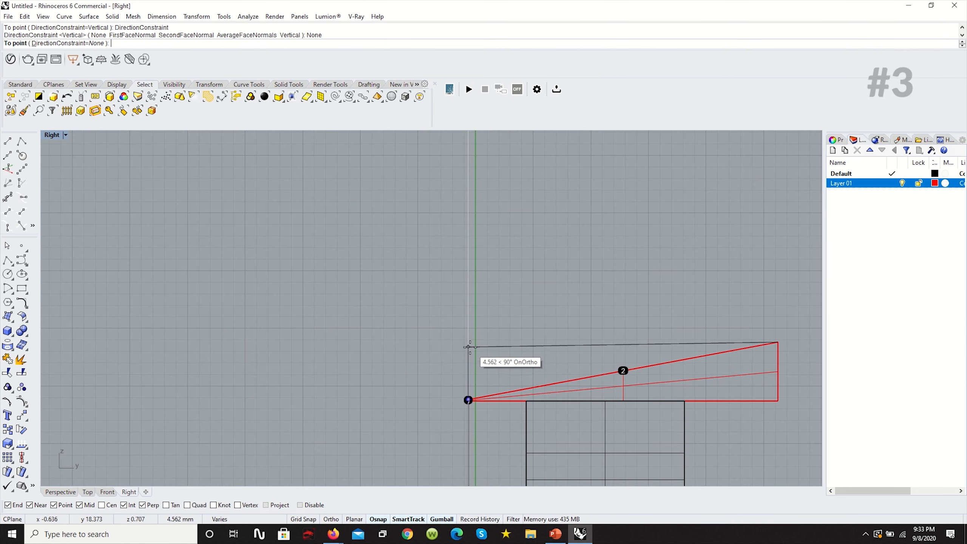
left_click(468, 341)
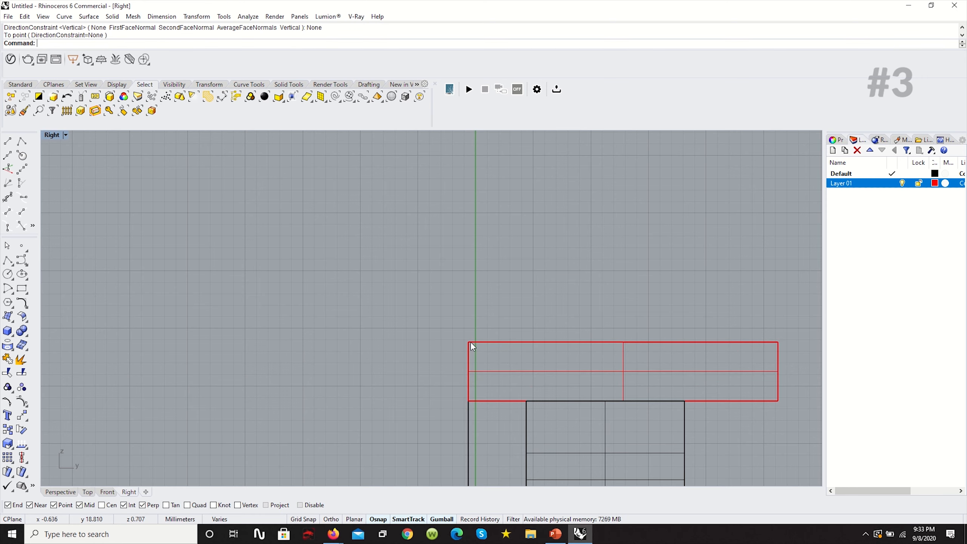
Return from the Right view to a maximized Perspective view and try to redo.
double_click(53, 136)
right_click_drag(610, 156, 531, 238)
double_click(449, 133)
key("ctrl+y")
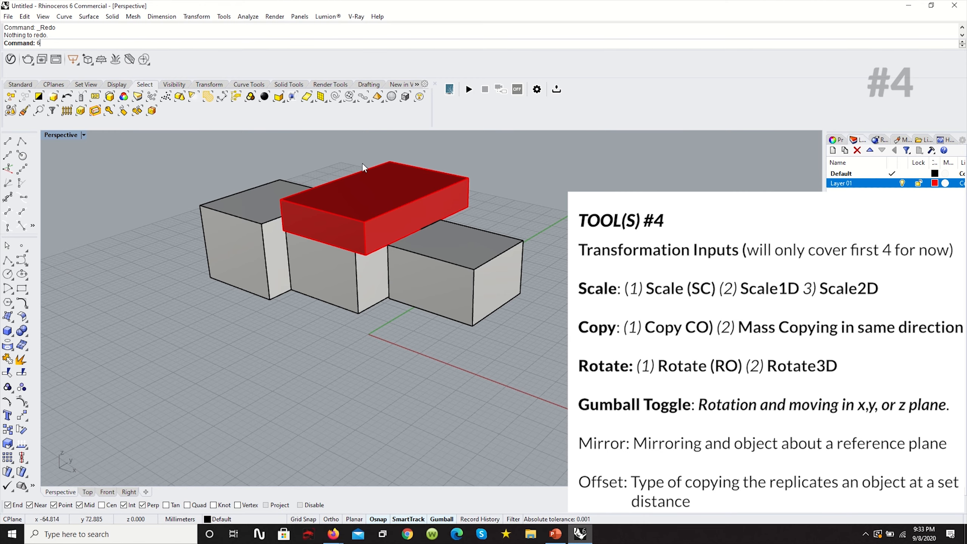
Delete the separate grey box, keeping the two adjoining grey boxes and the red box.
right_click_drag(288, 169, 330, 176)
scroll(330, 175, "down", 4)
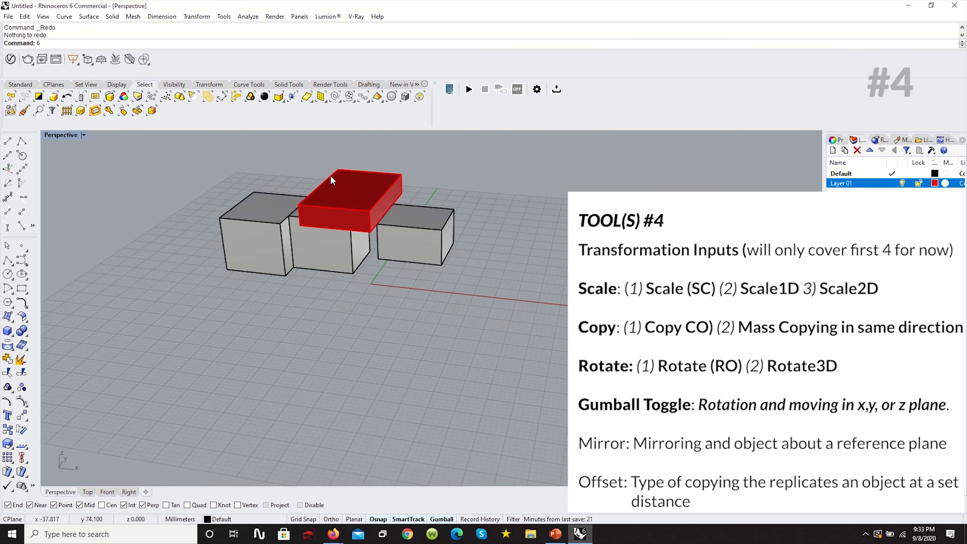
scroll(236, 176, "up", 8)
scroll(350, 188, "down", 2)
scroll(364, 197, "up", 3)
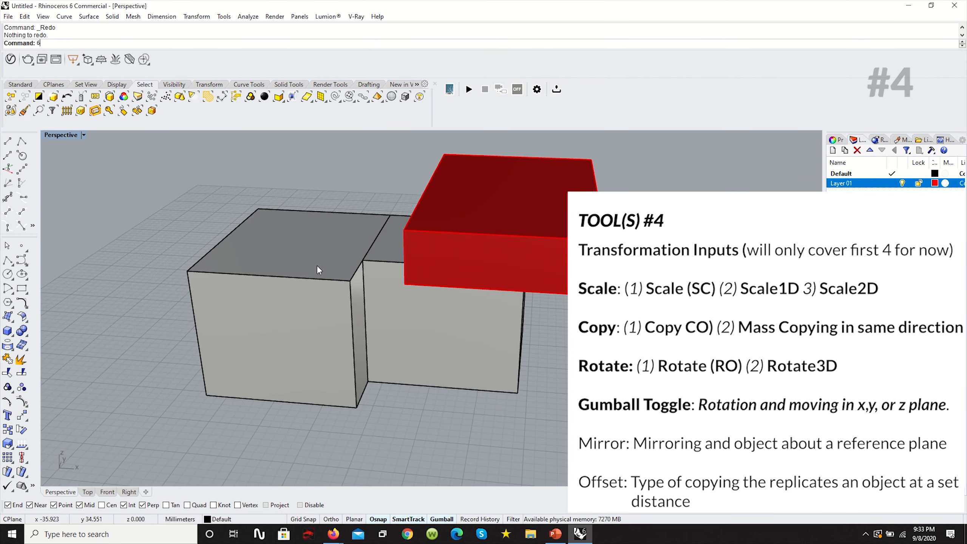
scroll(317, 268, "down", 4)
mouse_move(280, 259)
right_mouse_down()
mouse_move(295, 249)
mouse_move(280, 240)
right_mouse_up()
left_click(574, 312)
key("Delete")
Copy the two grey boxes and the red box upward with Vertical=Yes, from a bottom front corner to the red box's top level.
mouse_move(462, 286)
right_mouse_down()
mouse_move(393, 277)
mouse_move(418, 270)
mouse_move(473, 296)
mouse_move(479, 280)
right_mouse_up()
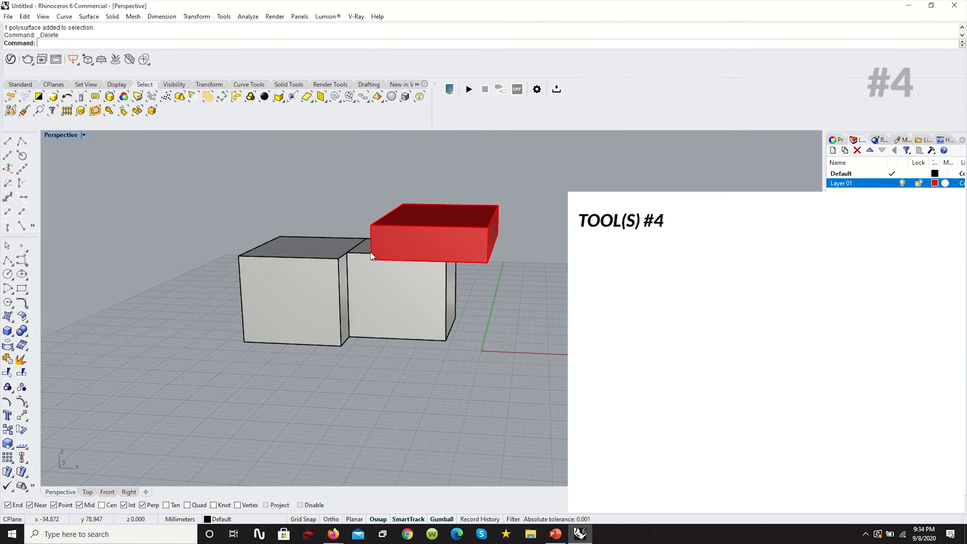
mouse_move(393, 256)
right_mouse_down()
mouse_move(385, 267)
mouse_move(402, 268)
right_mouse_up()
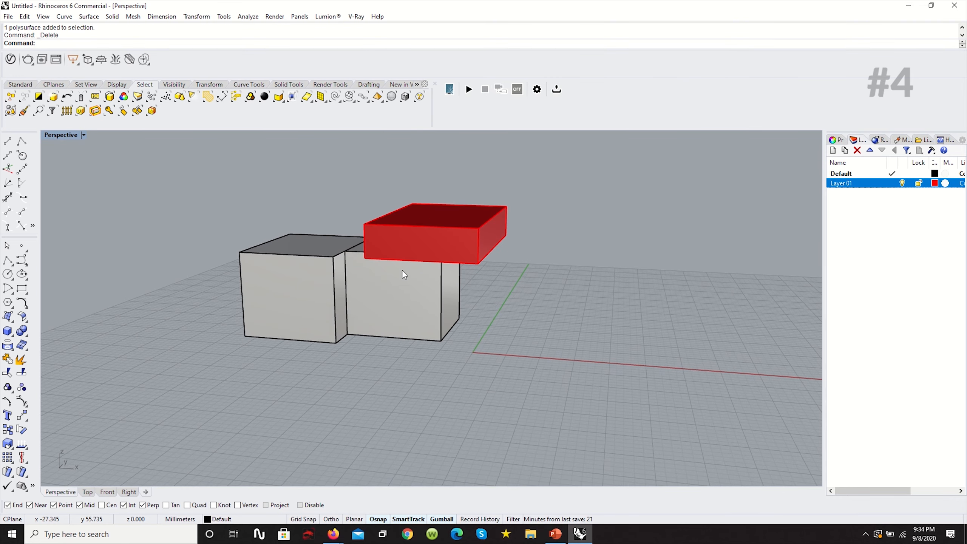
left_click_drag(567, 291, 230, 196)
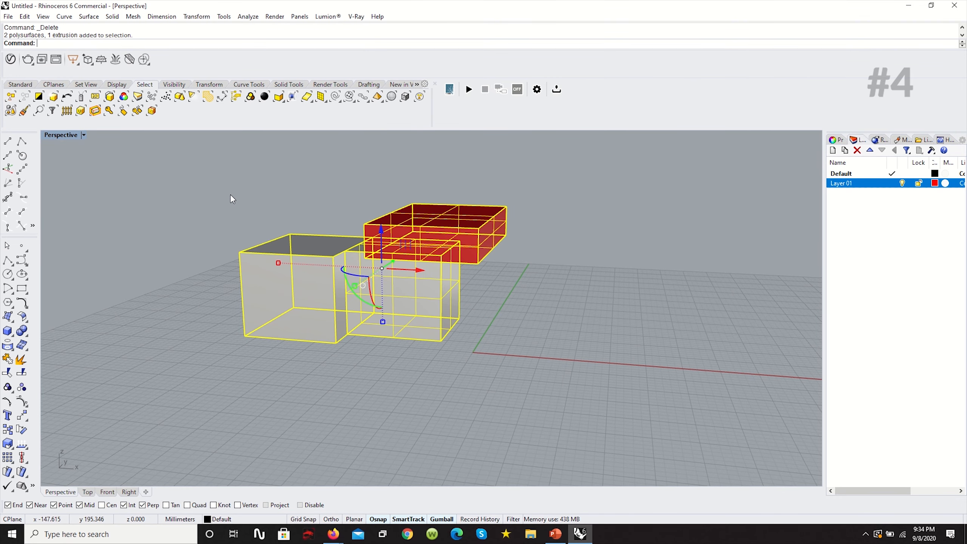
key("Return")
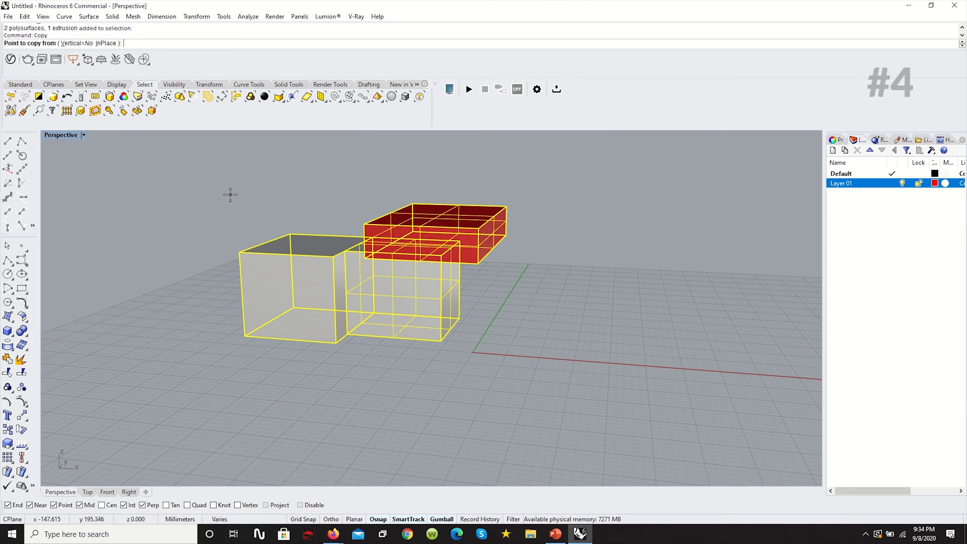
type("v")
key("Return")
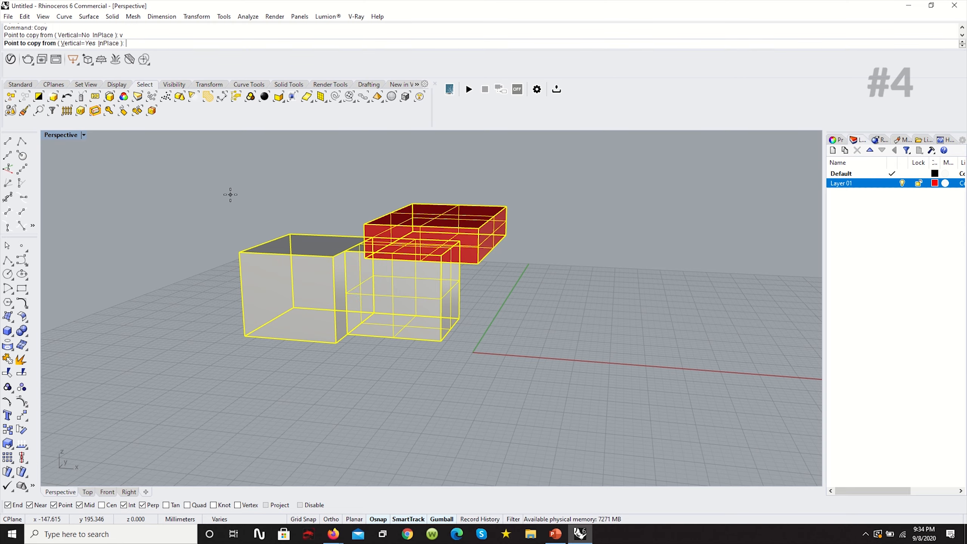
right_click_drag(507, 388, 457, 351)
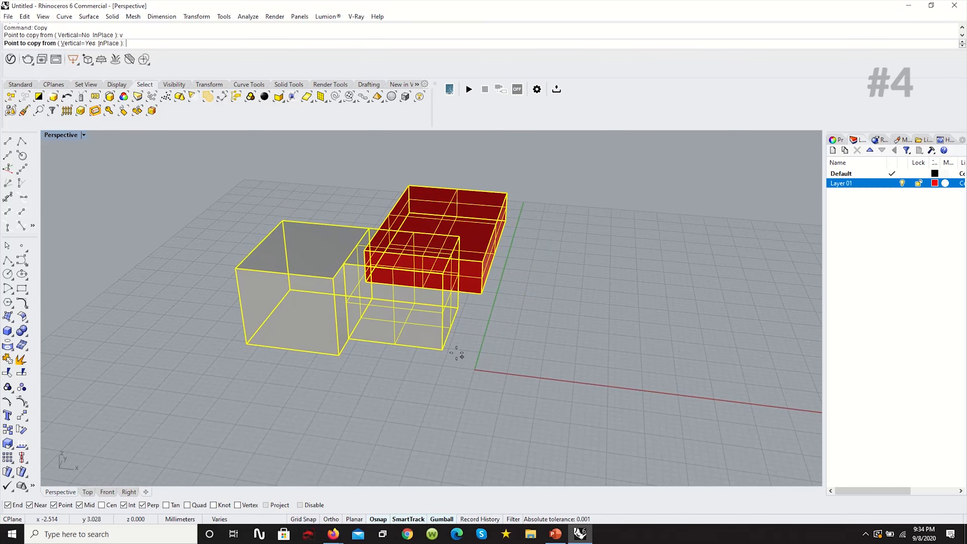
left_click(442, 353)
right_click_drag(513, 253, 643, 206)
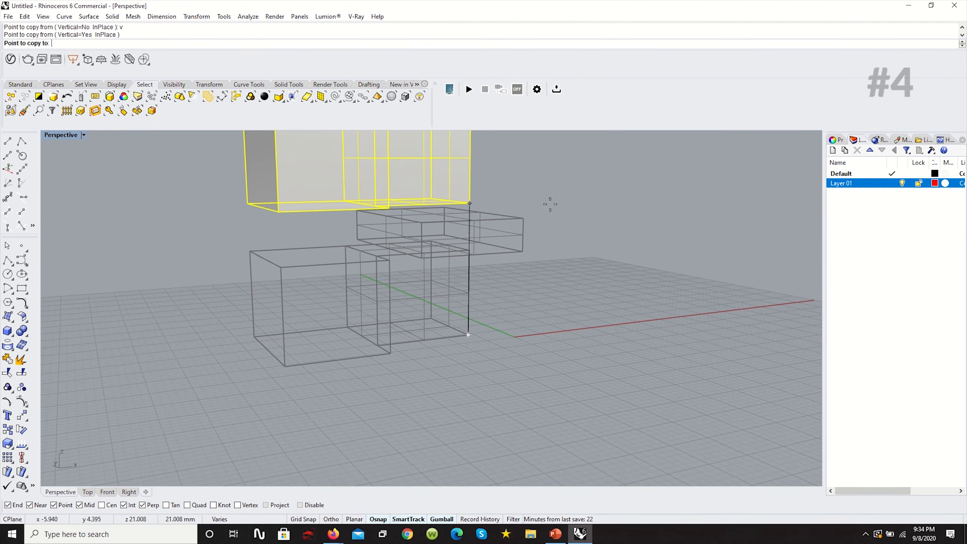
left_click(526, 214)
Place the boxes' vertical copy level with the original red box's top and set FromLastPoint=Yes, UseLastDistance=Yes and UseLastDirection=Yes.
right_click_drag(527, 217, 574, 201)
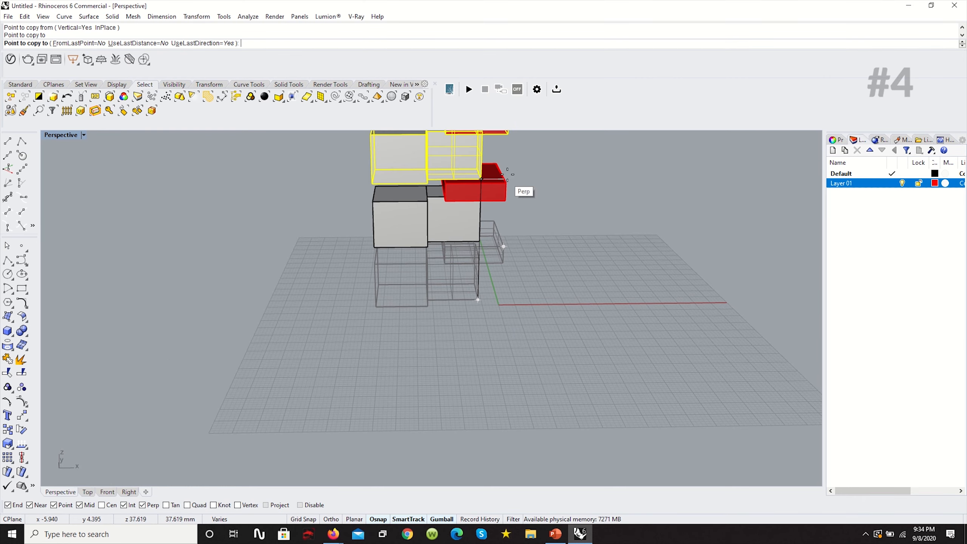
right_click_drag(496, 248, 491, 223)
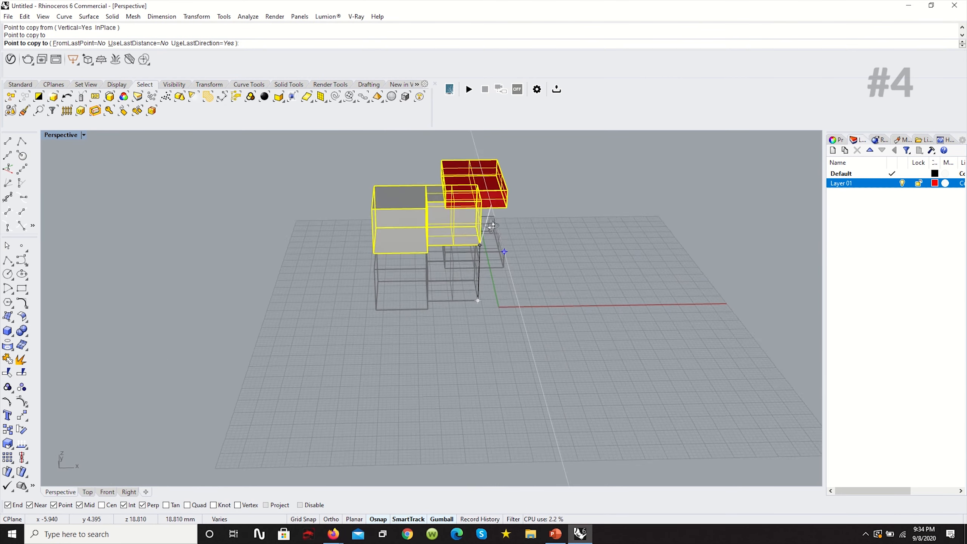
left_click(495, 220)
right_click_drag(550, 187, 533, 172)
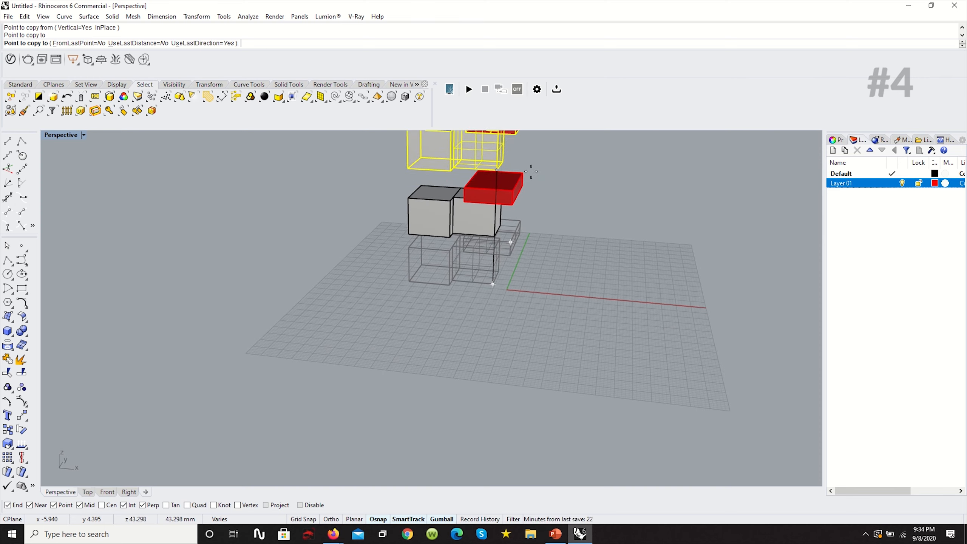
key("Return")
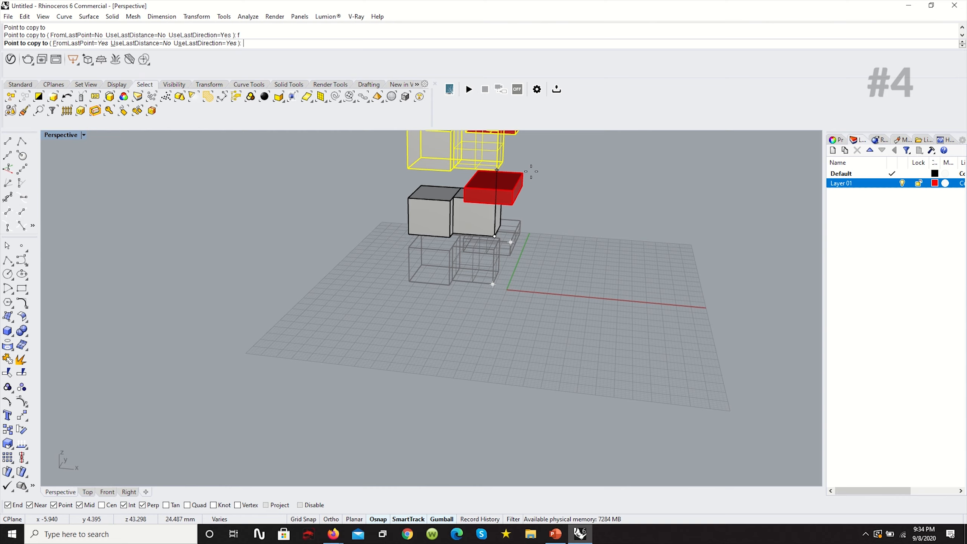
key("Return")
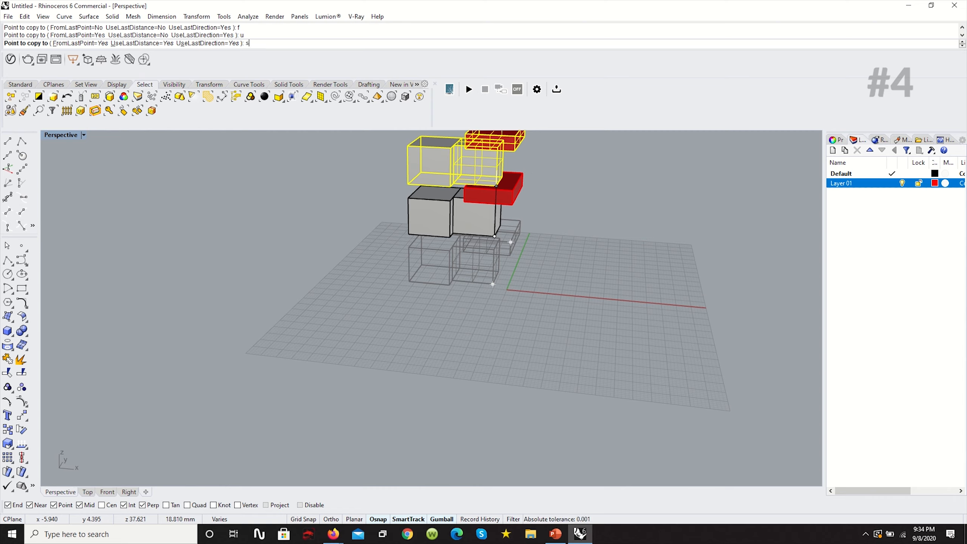
type("s")
key("Return")
key("Return")
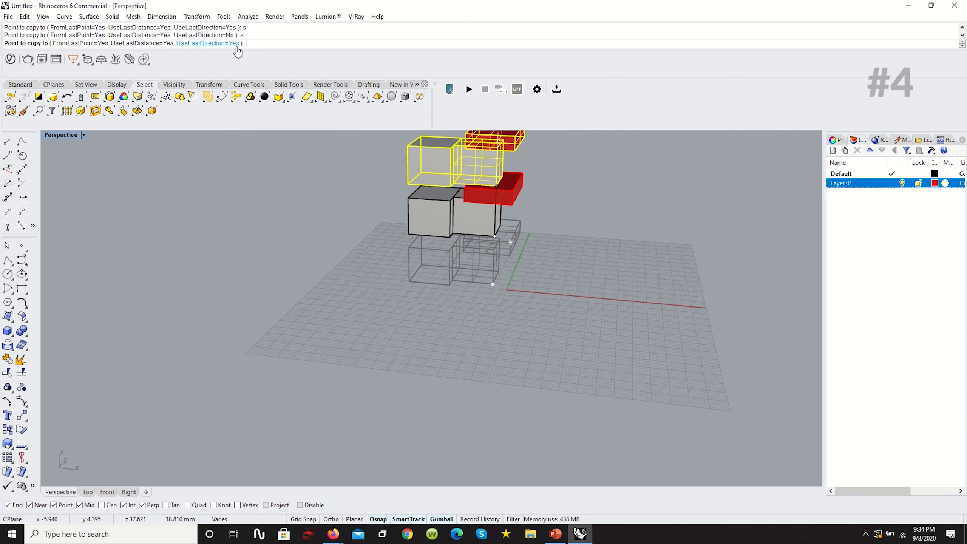
Stack repeated copies of the boxes straight up at the same spacing to form a twelve-level tower, and finish copying.
scroll(486, 297, "down", 7)
scroll(472, 228, "up", 5)
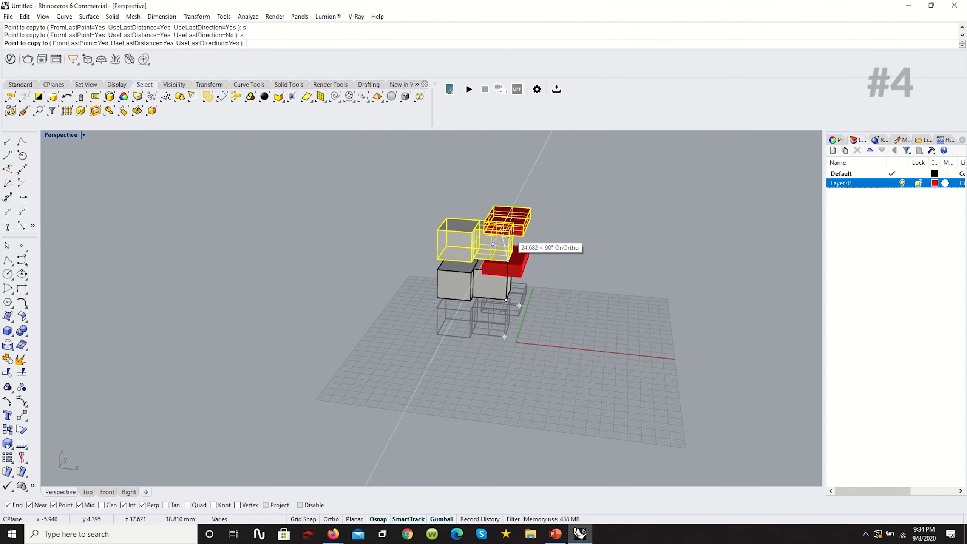
scroll(493, 244, "up", 5)
left_click(567, 268)
scroll(587, 270, "down", 5)
key("Return")
key("Return")
key("Return")
key("Return")
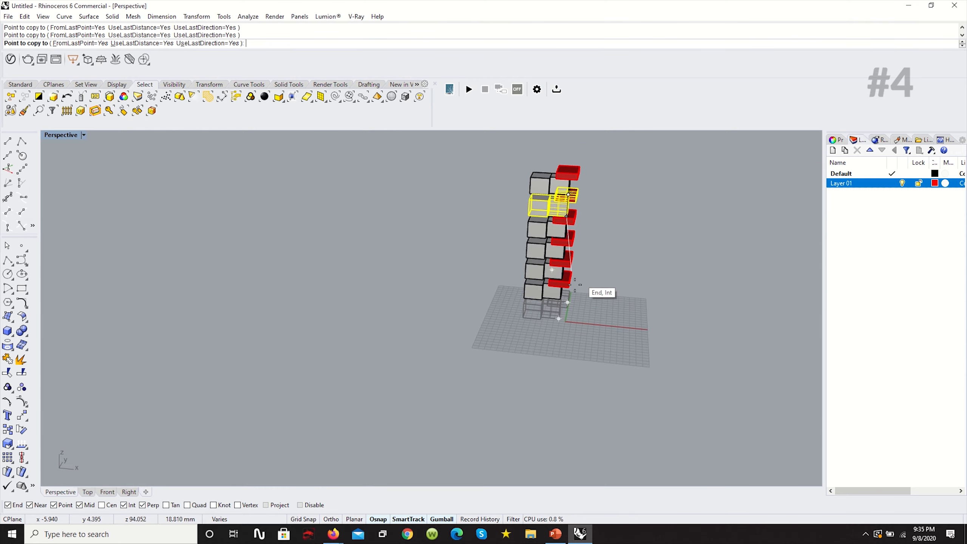
scroll(571, 289, "down", 8)
left_click(616, 188)
left_click(620, 180)
key("Return")
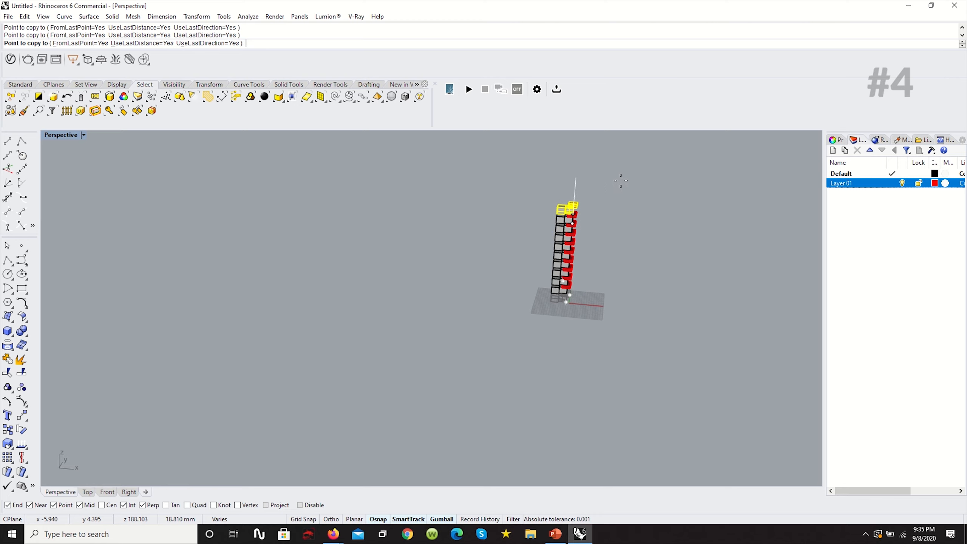
left_click(623, 175)
left_click(623, 173)
scroll(612, 269, "up", 10)
key("Return")
scroll(513, 264, "up", 10)
scroll(522, 272, "down", 6)
left_click(522, 271)
right_click_drag(522, 272, 423, 298)
scroll(462, 281, "down", 10)
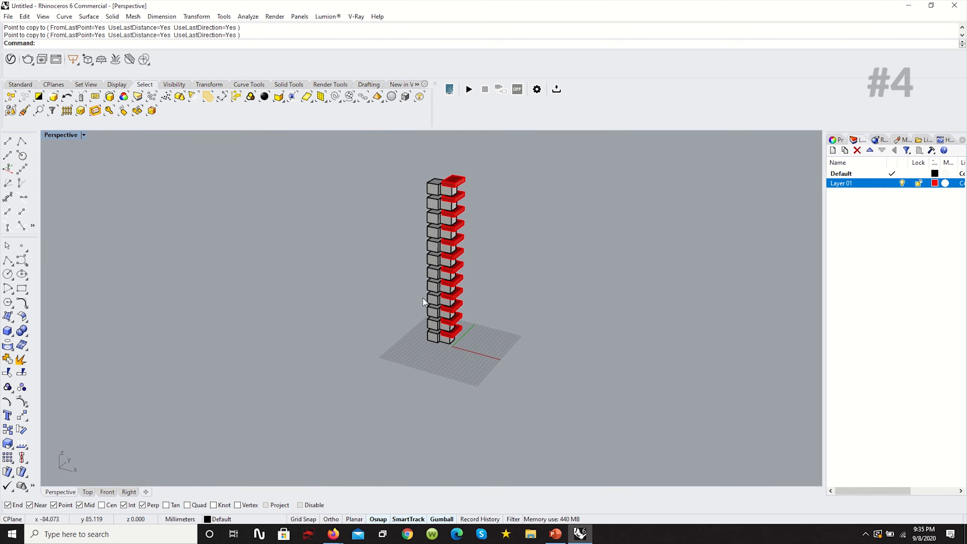
scroll(432, 166, "up", 3)
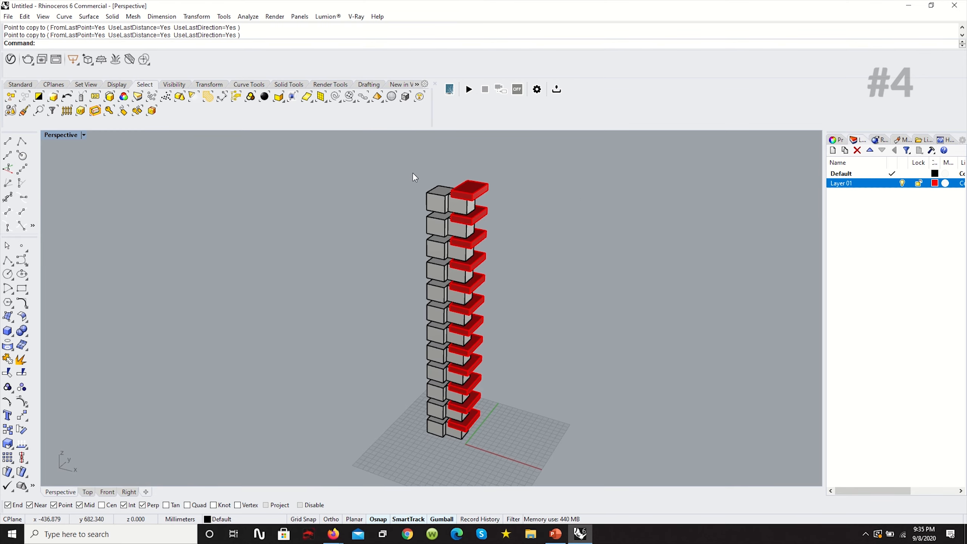
right_click_drag(438, 438, 471, 386)
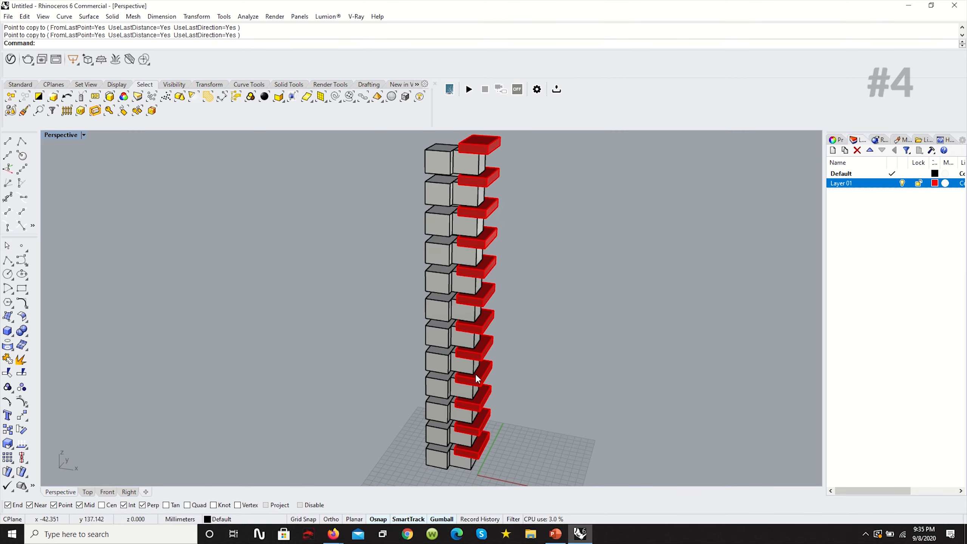
Undo the whole vertical copy of the two grey boxes and the red box.
key("ctrl+z")
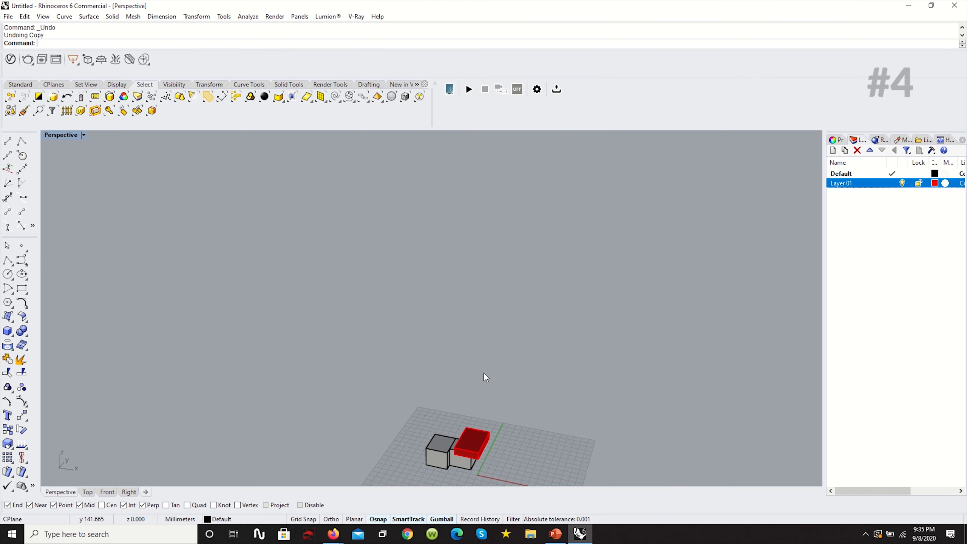
scroll(484, 368, "down", 3)
scroll(481, 384, "up", 4)
scroll(480, 408, "up", 5)
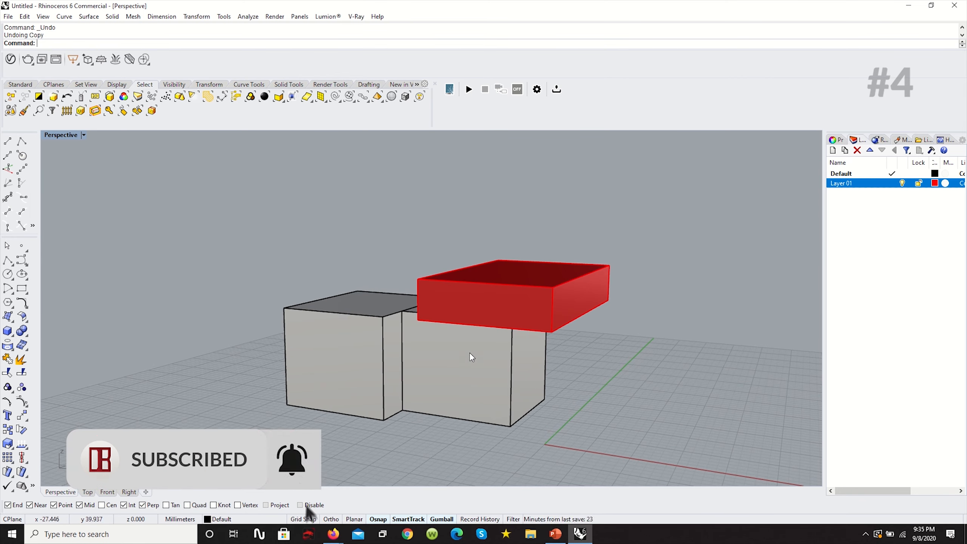
Select the two grey boxes and the red box in the Perspective view, and restore the four-view layout.
scroll(458, 331, "down", 3)
right_click_drag(510, 371, 564, 419)
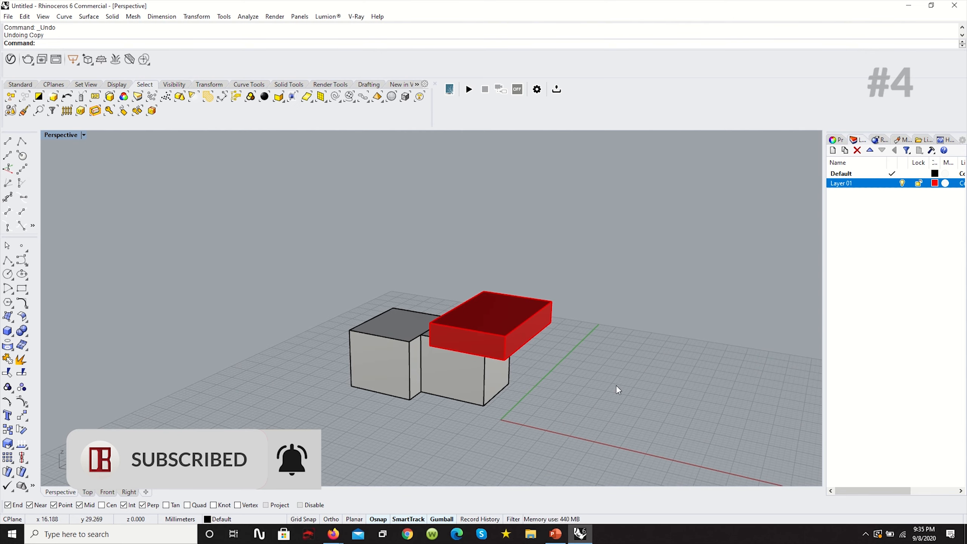
left_click_drag(652, 387, 281, 264)
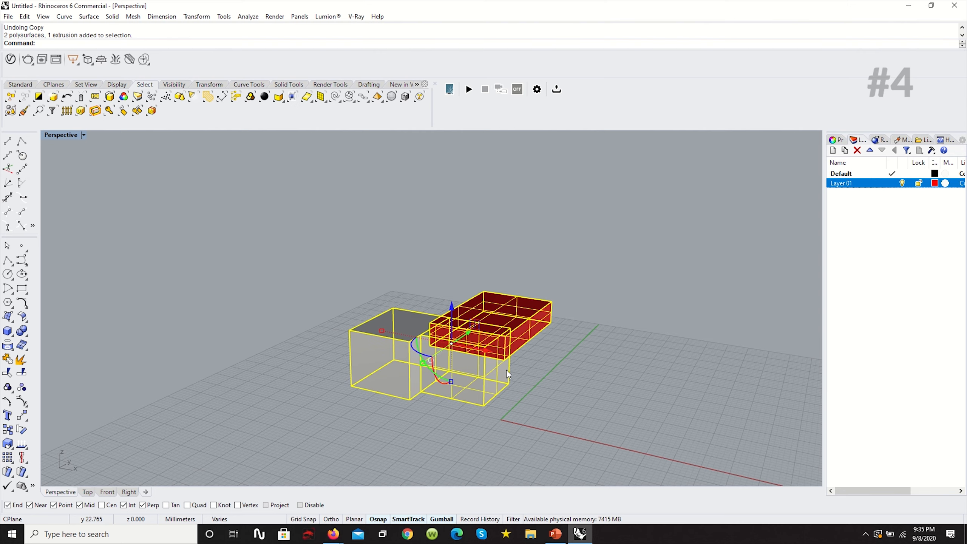
double_click(67, 134)
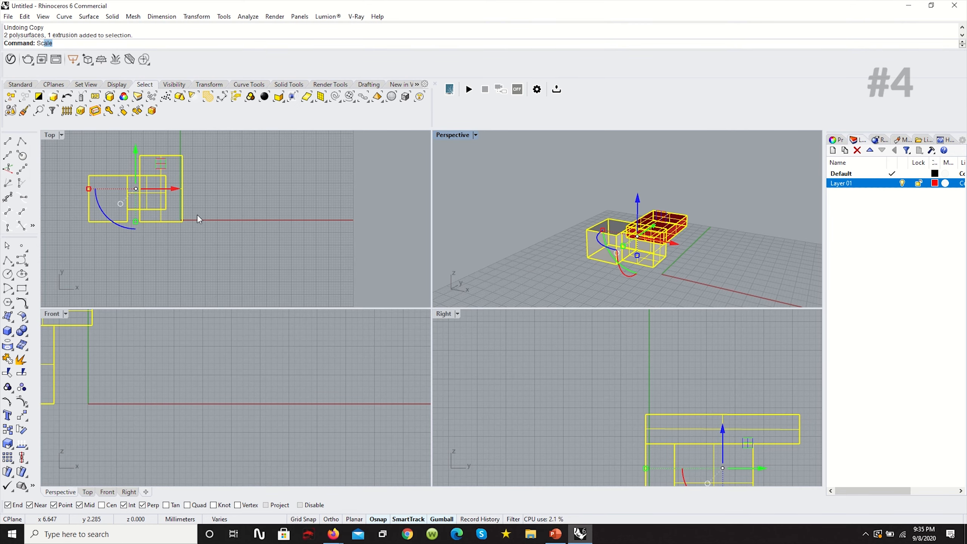
key("Return")
left_click(183, 221)
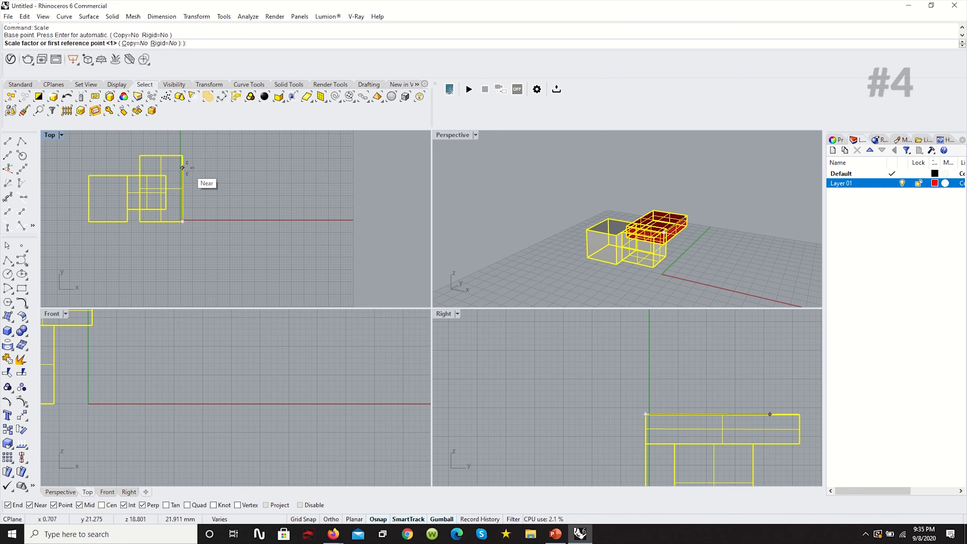
left_click(183, 155)
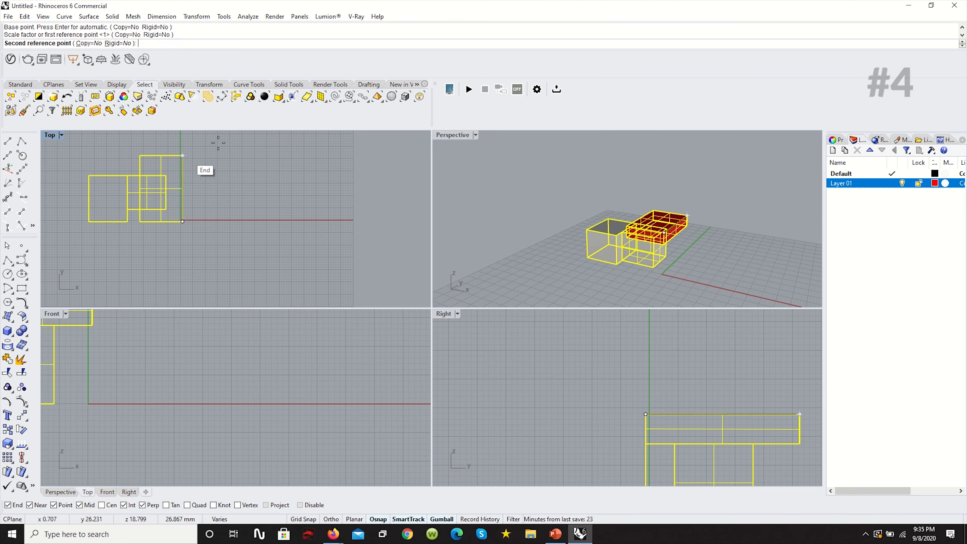
scroll(209, 164, "down", 3)
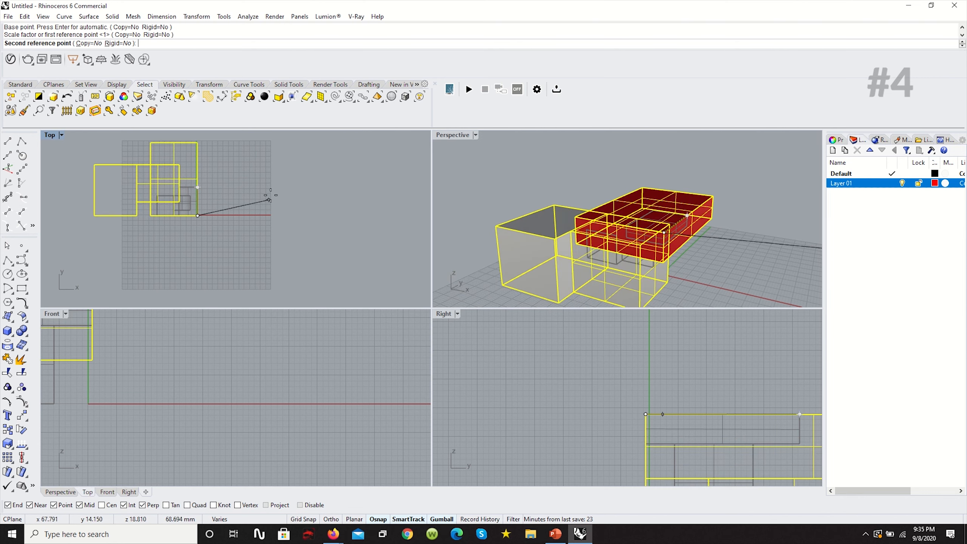
left_click(224, 196)
scroll(217, 213, "up", 3)
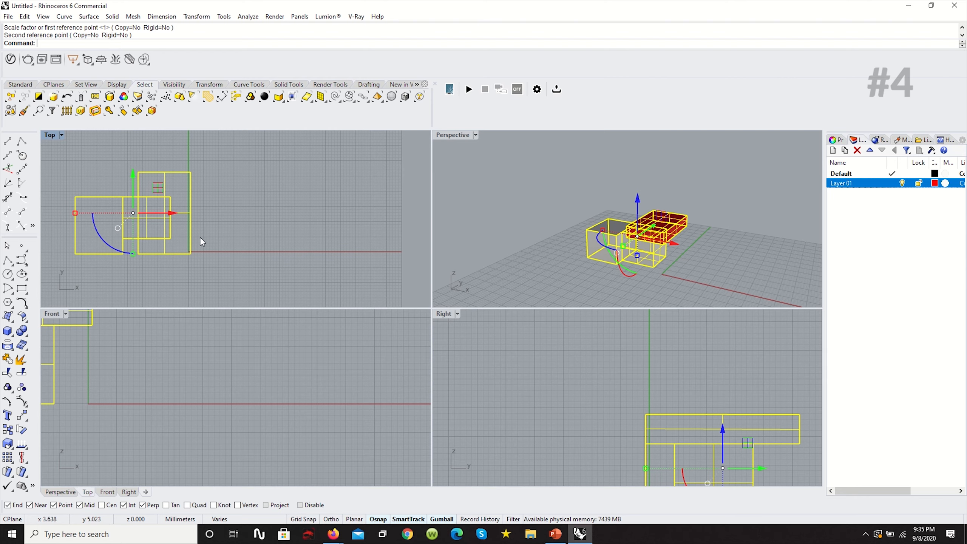
Scale the three boxes in the Top view from the red box's corner near the origin so its long outer edge becomes 1'.
key("Return")
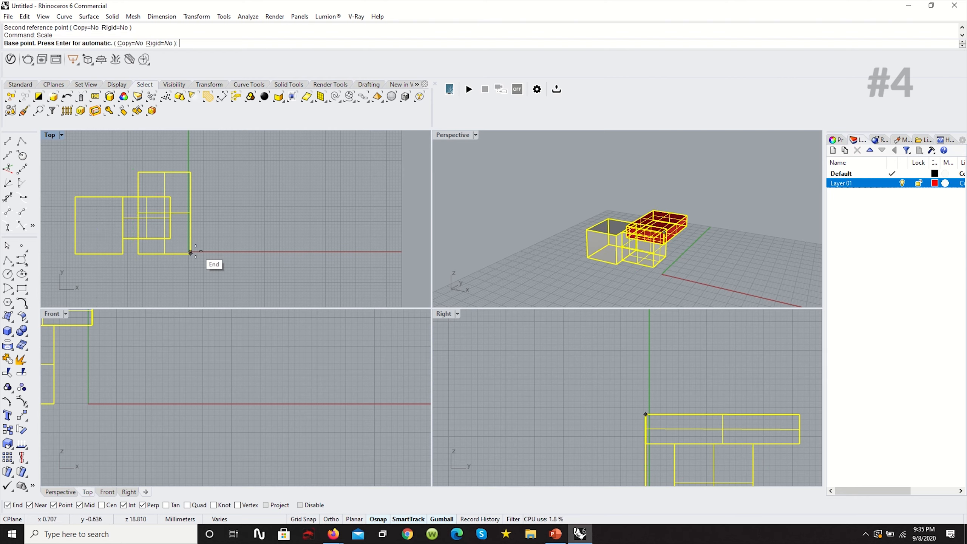
left_click(194, 252)
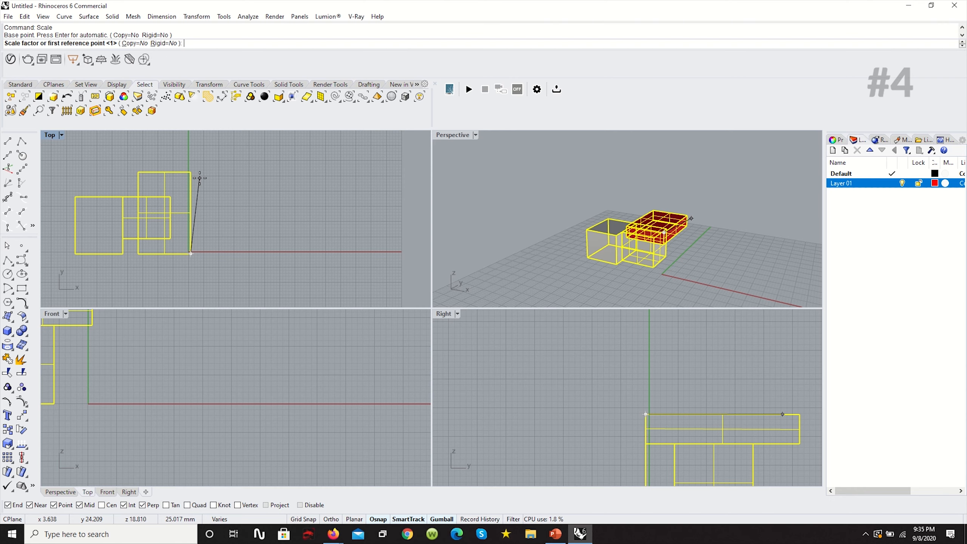
left_click(189, 173)
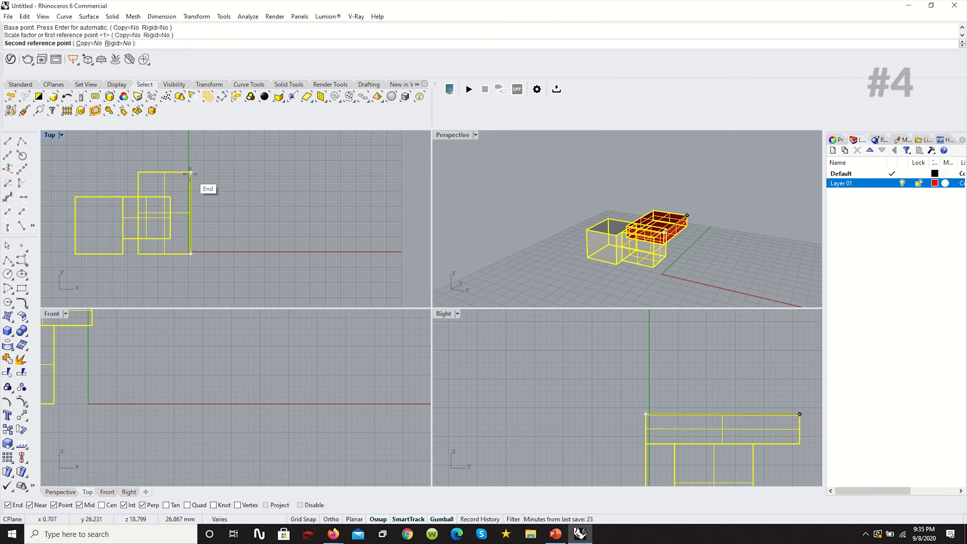
type("1'")
key("Return")
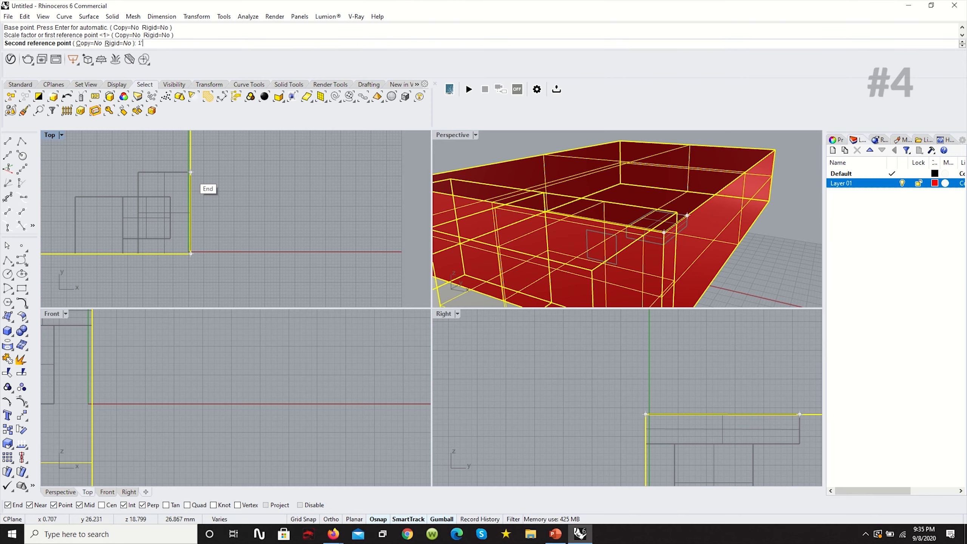
scroll(270, 254, "down", 8)
right_click_drag(270, 253, 273, 282)
scroll(268, 241, "up", 2)
left_click(292, 247)
Measure the scaled red box's long outer edge in the Top view with the Distance command.
scroll(286, 269, "down", 4)
scroll(207, 177, "up", 3)
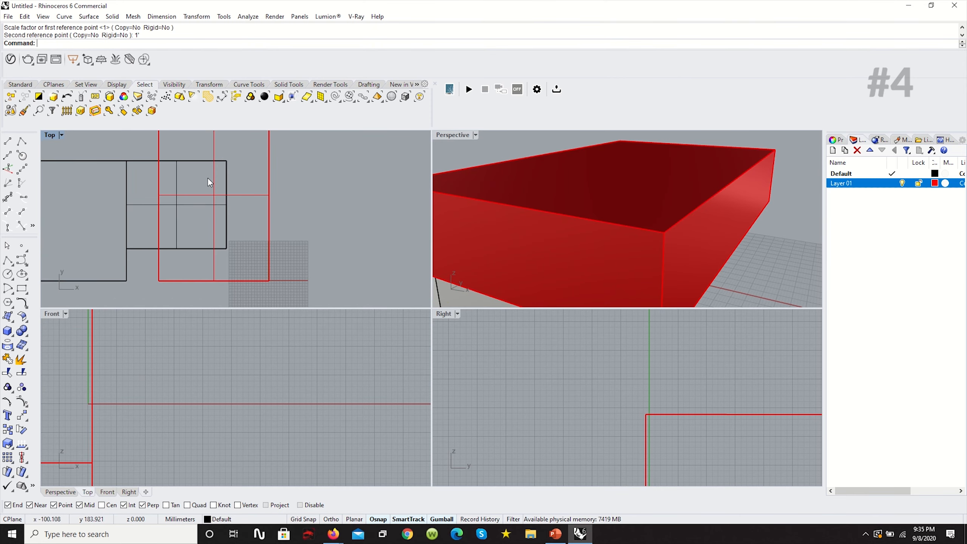
scroll(225, 209, "down", 4)
scroll(268, 230, "up", 1)
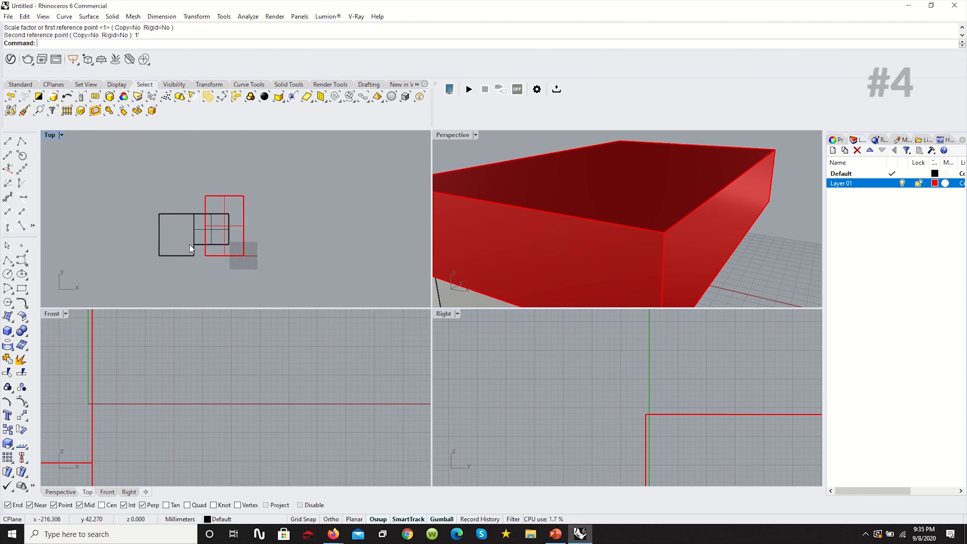
type("ista")
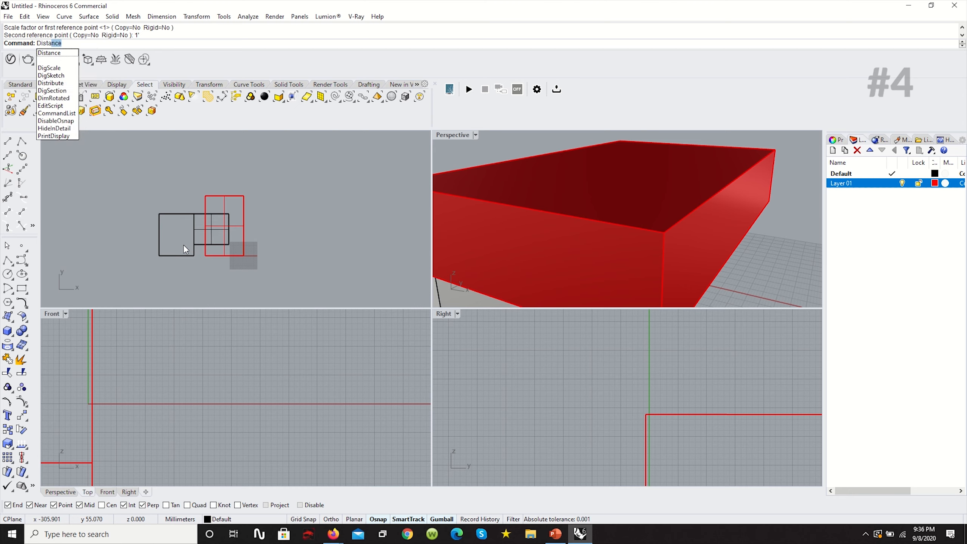
key("Return")
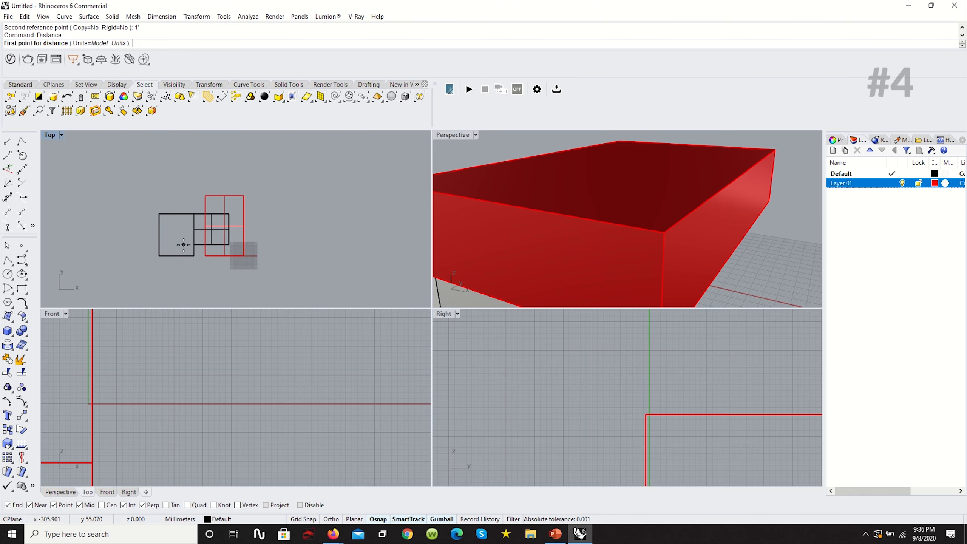
scroll(193, 252, "up", 1)
left_click(256, 257)
left_click(255, 183)
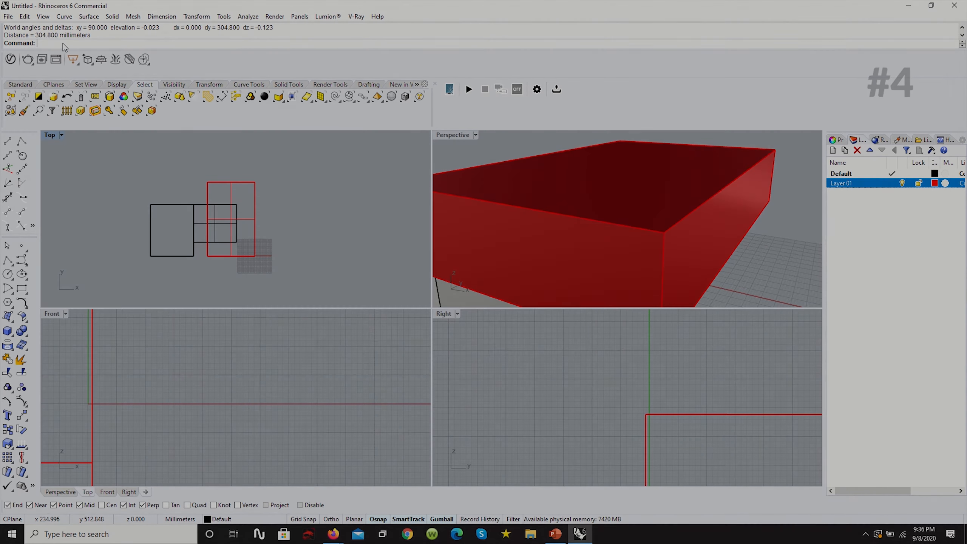
Open the document's unit settings with the Units command and set the model units to Feet.
type("Units")
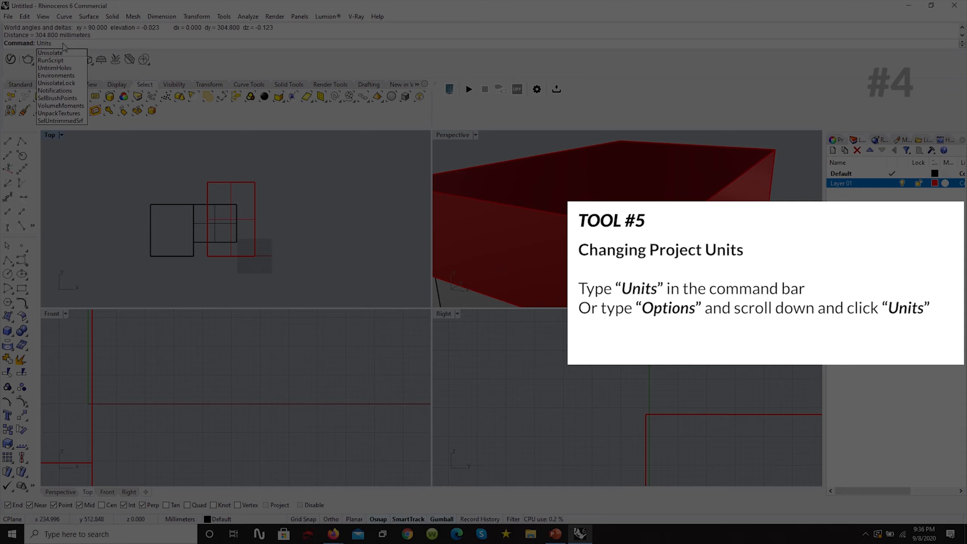
key("Return")
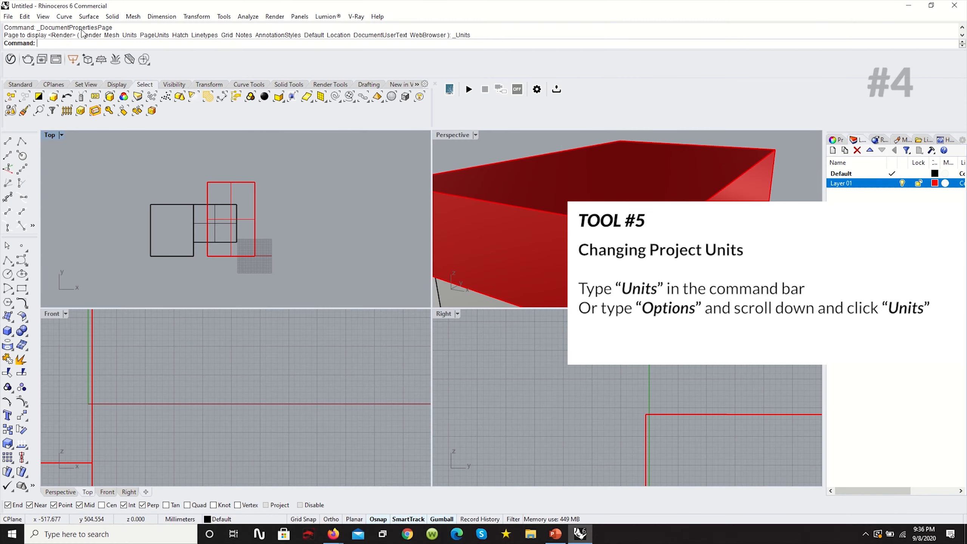
type("Units")
key("Return")
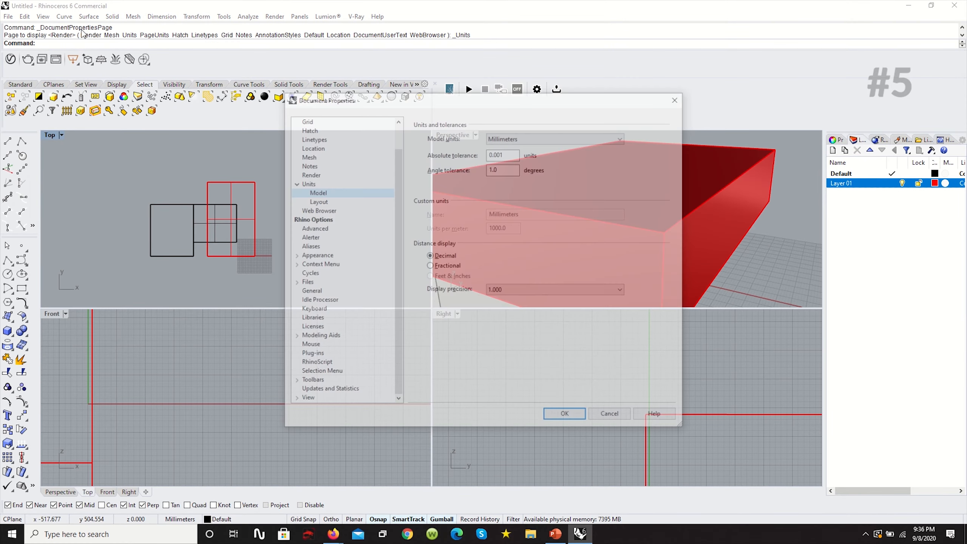
left_click(548, 137)
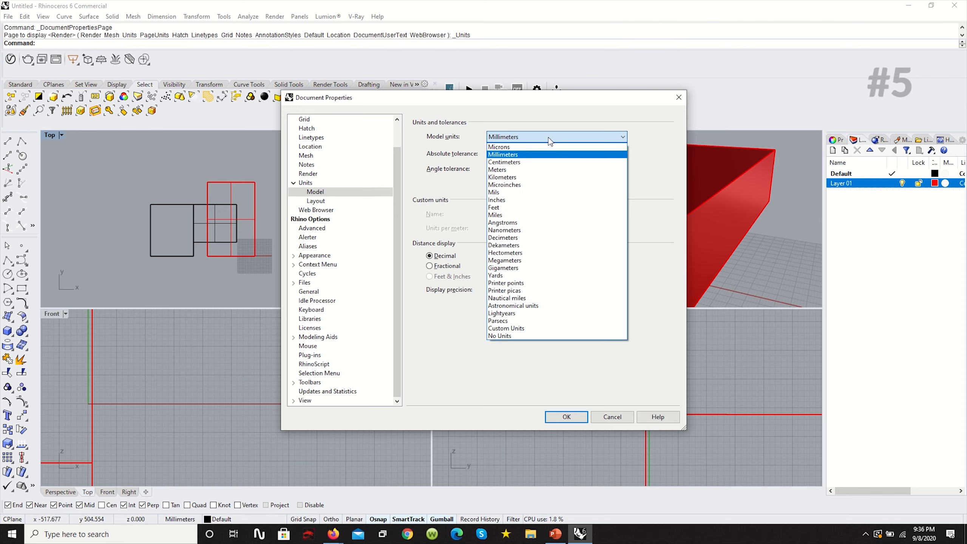
left_click(518, 214)
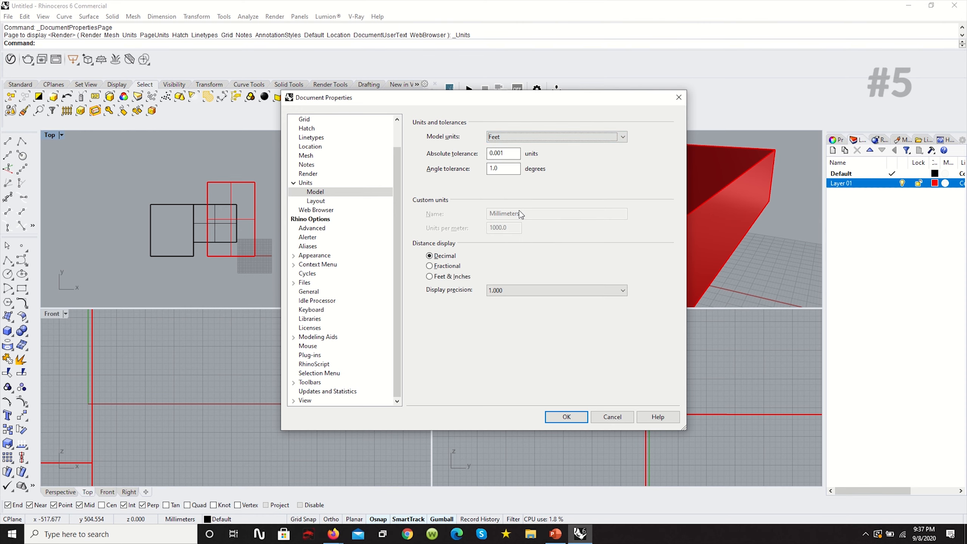
Set the distance display to Feet & Inches with 1' 1-1/8" precision, and apply it with the model scaled to the new units.
left_click(452, 277)
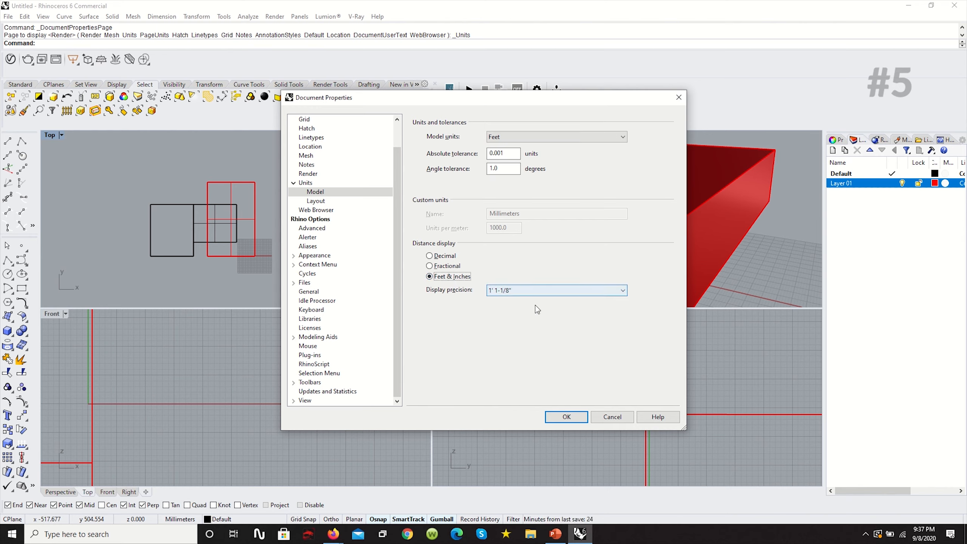
left_click(549, 291)
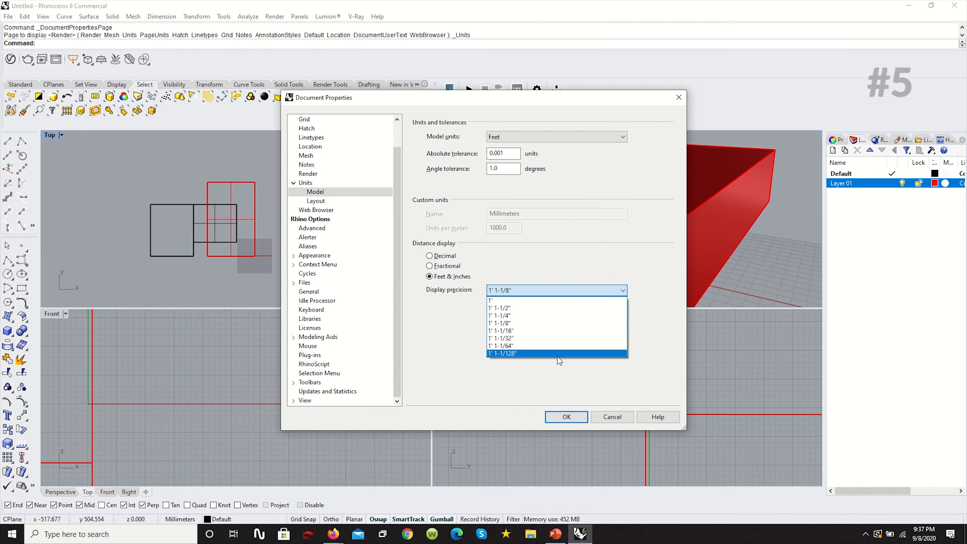
left_click(558, 322)
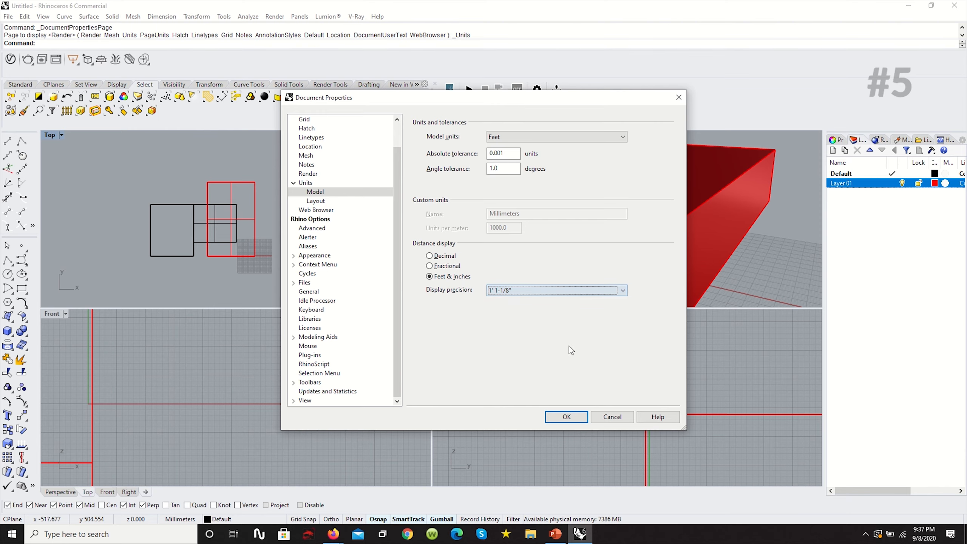
left_click(559, 418)
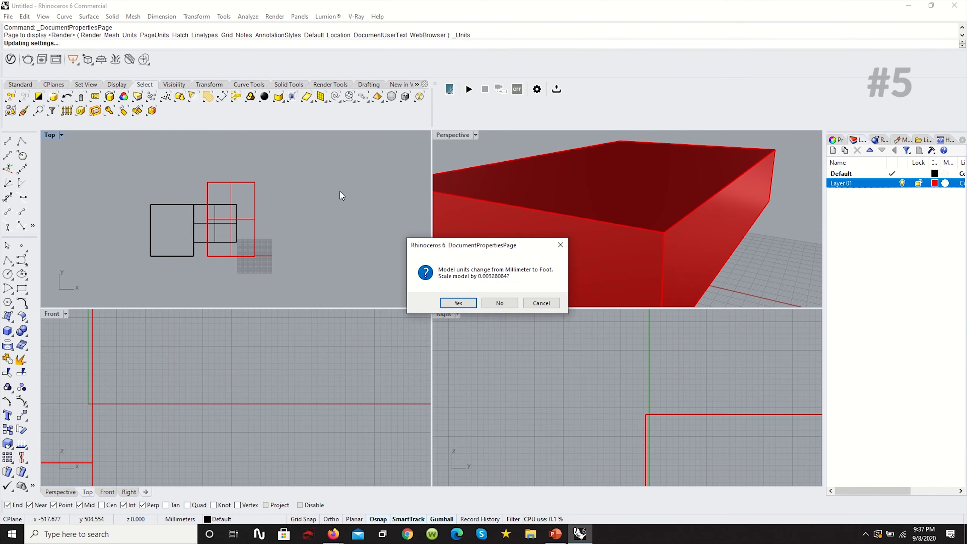
left_click(461, 303)
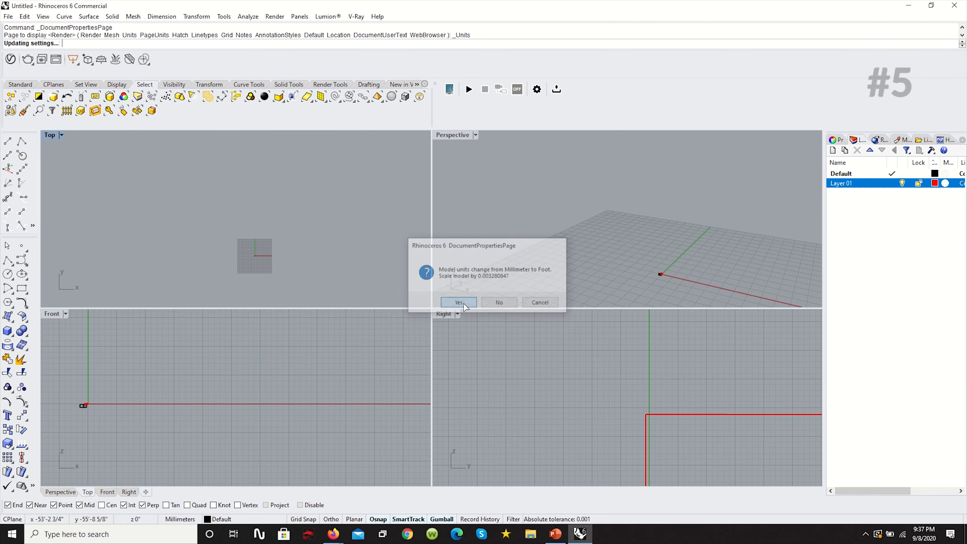
Frame the three boxes closely in the Top view, and maximize the Perspective view with the boxes framed in it.
scroll(215, 232, "up", 3)
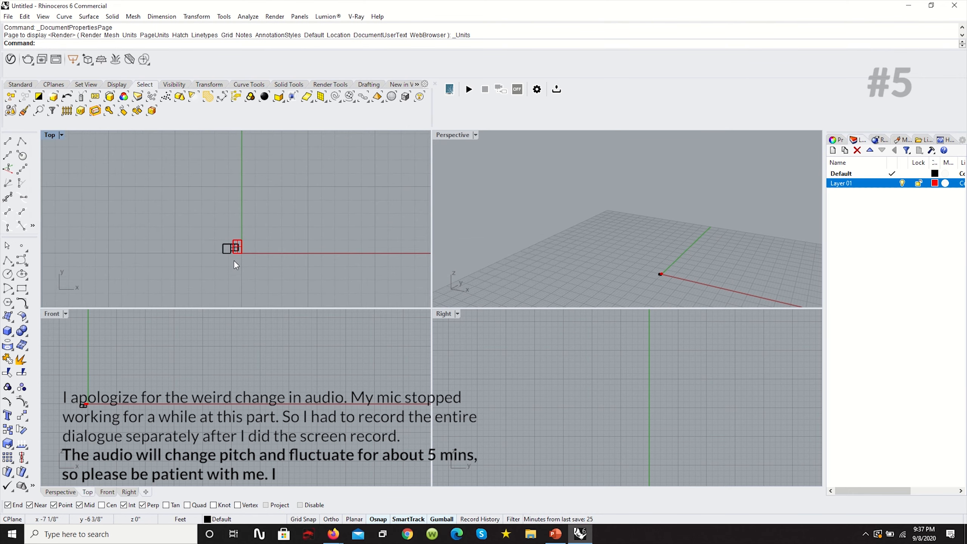
key("Return")
left_click_drag(273, 261, 183, 214)
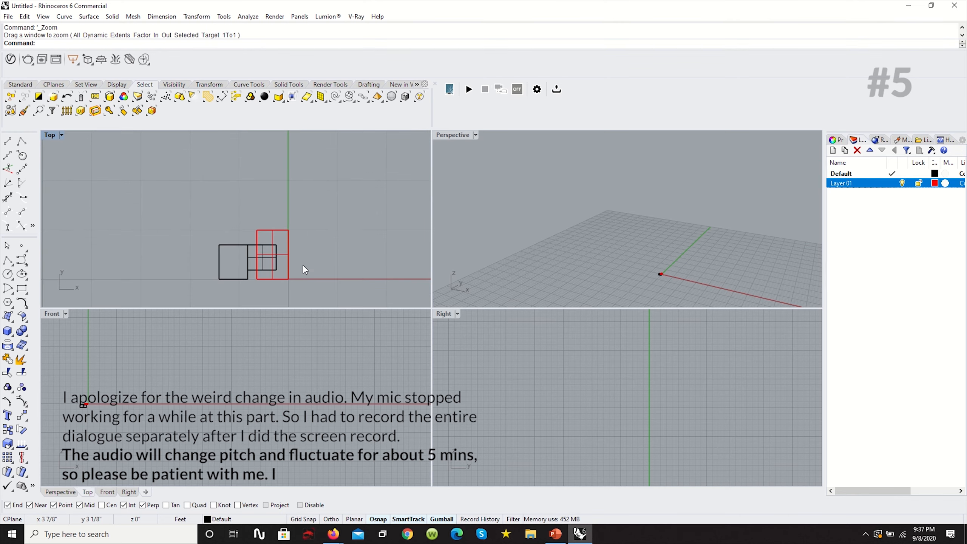
double_click(451, 136)
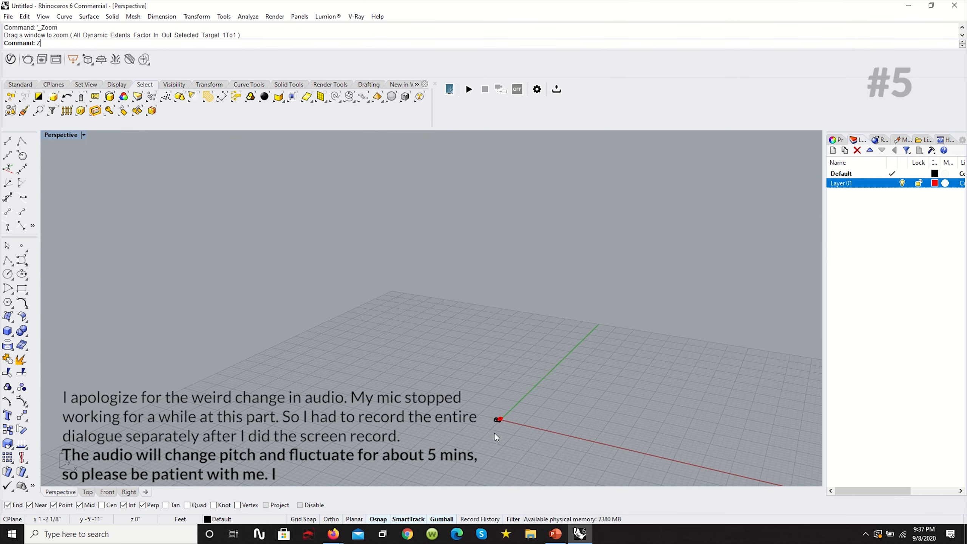
type("z")
key("Return")
left_click_drag(499, 418, 497, 420)
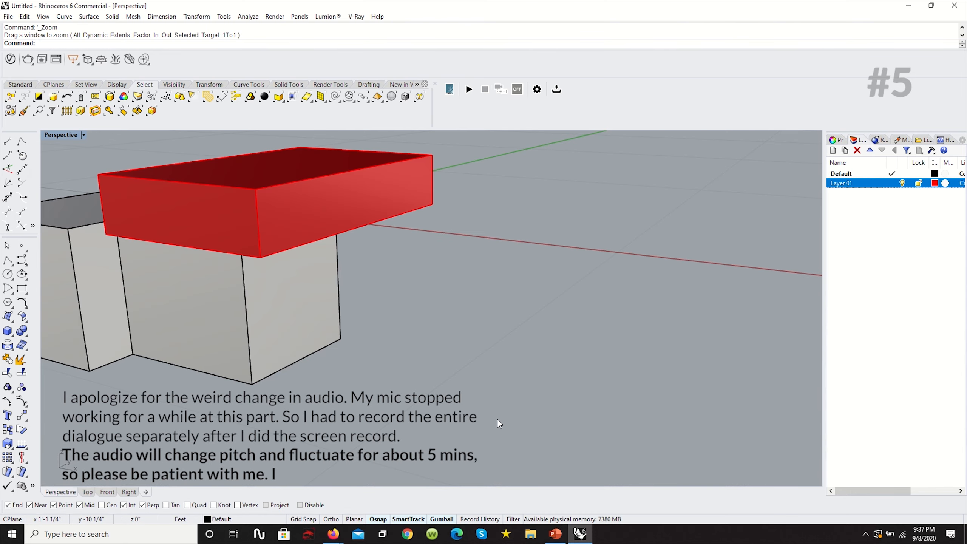
scroll(468, 311, "down", 9)
scroll(389, 299, "up", 6)
right_click_drag(388, 297, 369, 324)
Move all three boxes vertically to 0,0,0 from the near lower corner of the grey box beneath the red box, and deselect them.
left_click_drag(575, 369, 199, 221)
type("m")
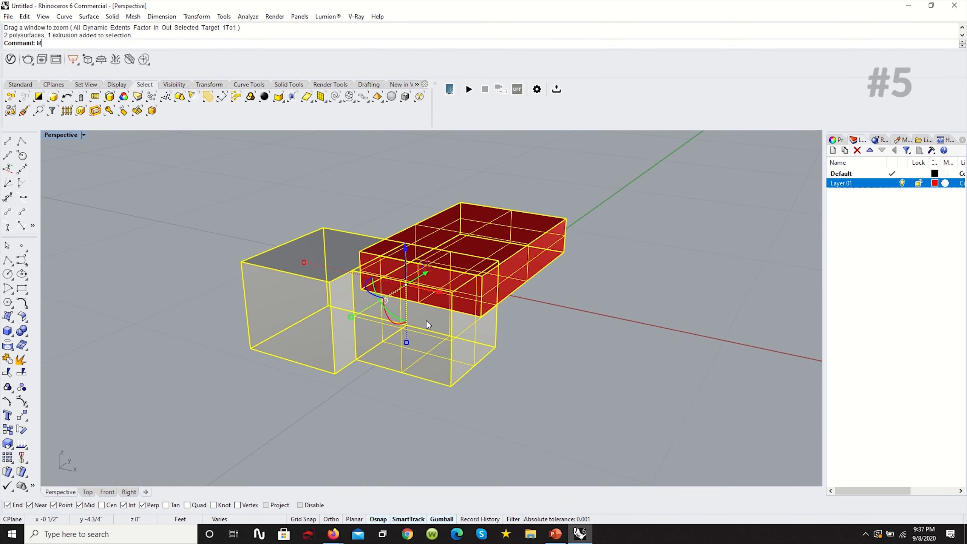
key("Return")
type("v")
key("Return")
left_click(452, 386)
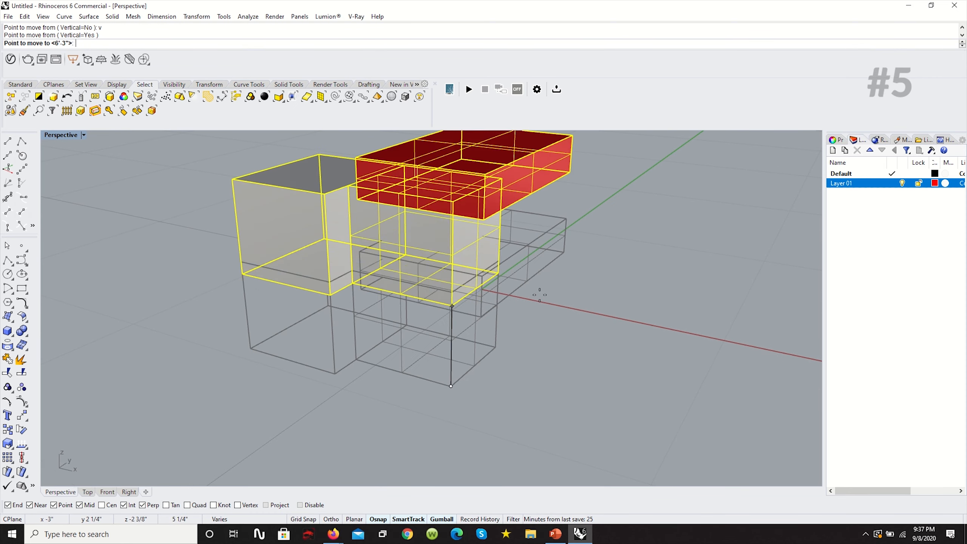
type("0")
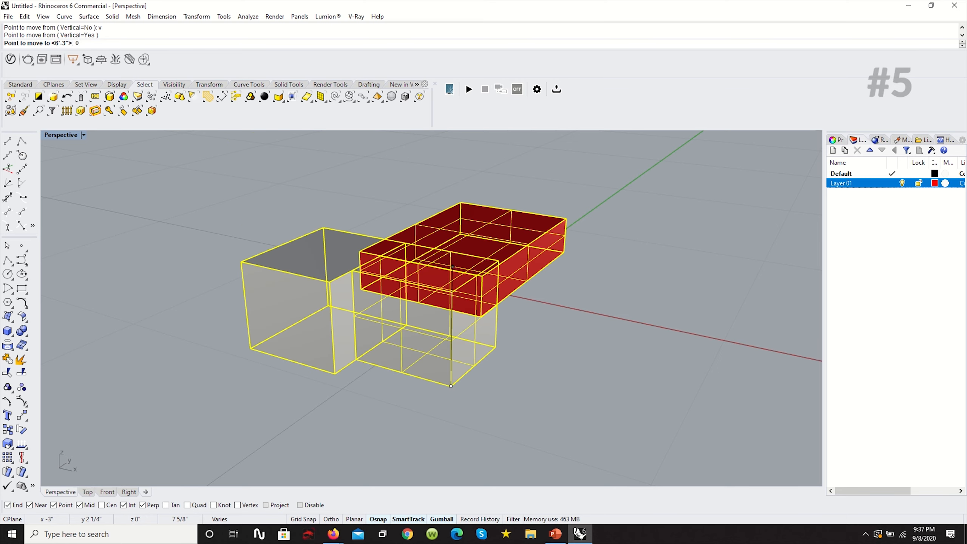
type(",0")
key("Return")
left_click(560, 273)
Stretch all three boxes along the Y axis with Scale1D to about 2.9 times, from the lower grey box's far bottom corner.
mouse_move(530, 281)
right_mouse_down()
mouse_move(491, 265)
mouse_move(397, 267)
mouse_move(495, 292)
mouse_move(517, 275)
right_mouse_up()
scroll(498, 279, "down", 10)
scroll(502, 267, "up", 10)
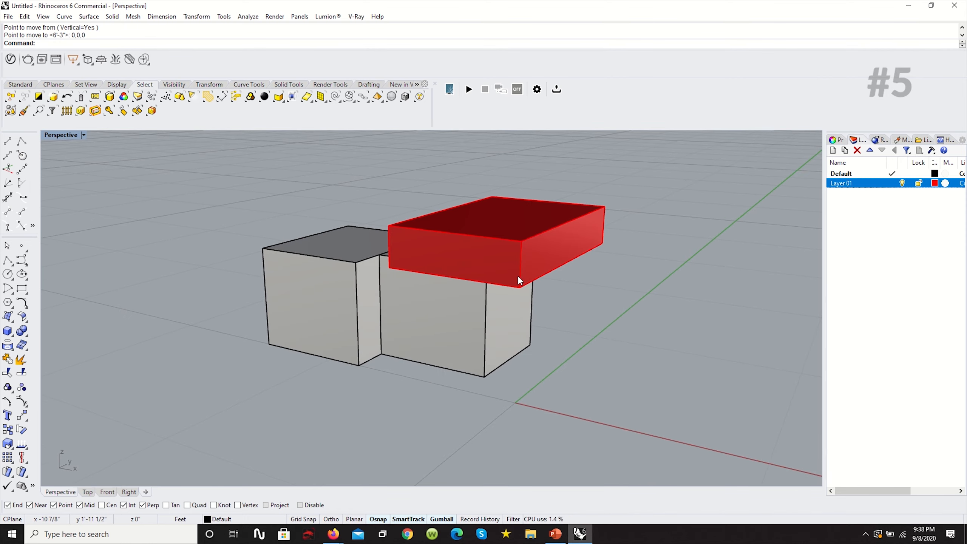
scroll(517, 275, "down", 2)
mouse_move(460, 265)
right_mouse_down()
mouse_move(449, 251)
mouse_move(483, 260)
mouse_move(475, 276)
right_mouse_up()
left_click_drag(577, 363, 268, 203)
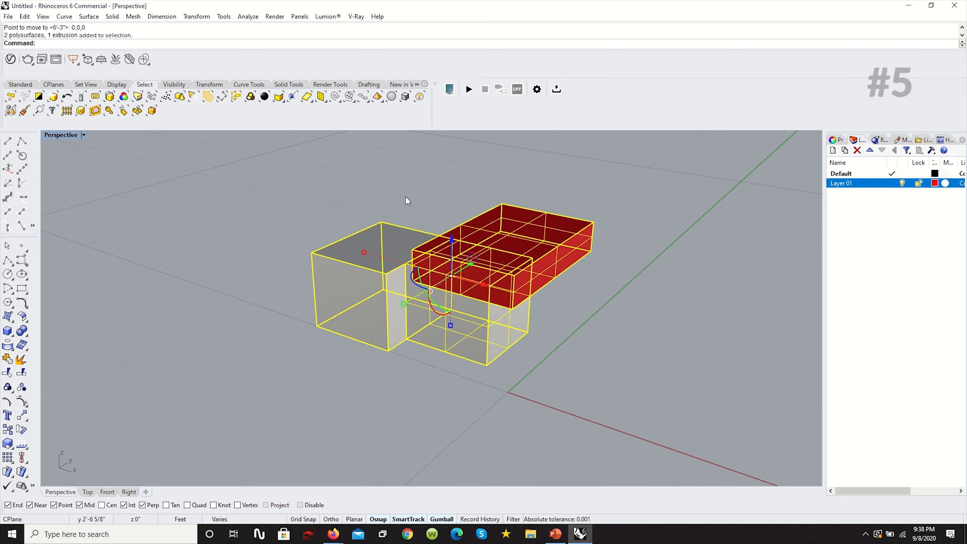
type("1D")
key("Return")
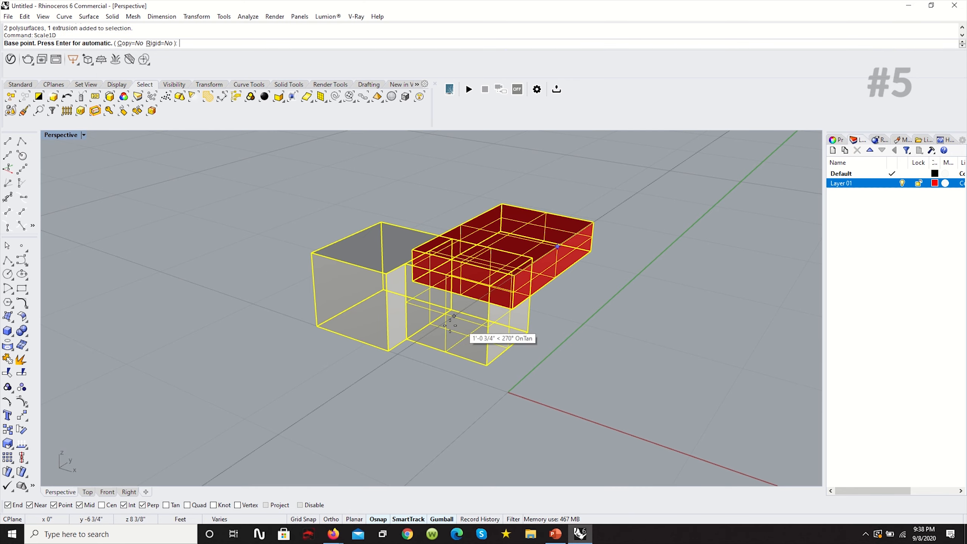
right_click_drag(496, 334, 519, 343)
left_click(526, 351)
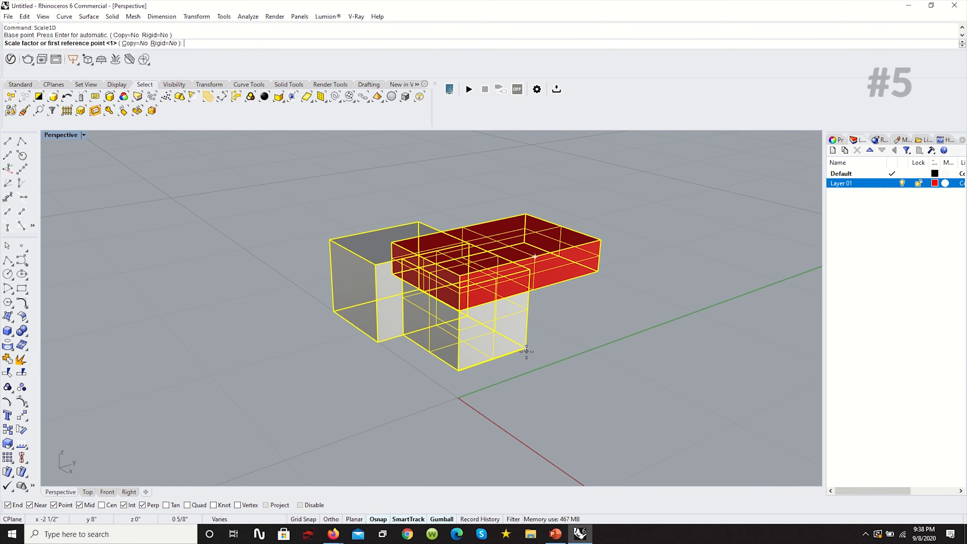
left_click(461, 374)
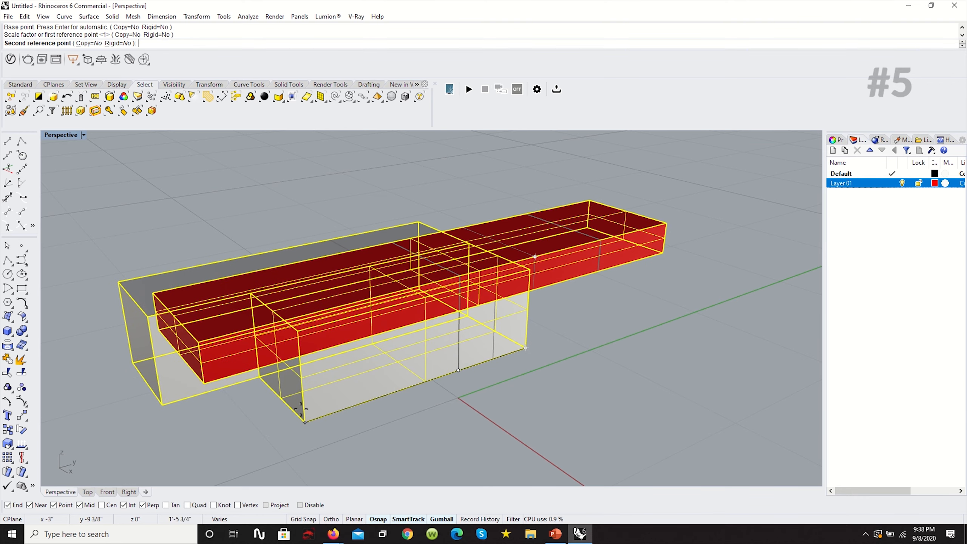
left_click(304, 411)
key("Escape")
Inspect the three stretched boxes and undo the Scale1D operation.
right_click_drag(463, 393, 405, 295)
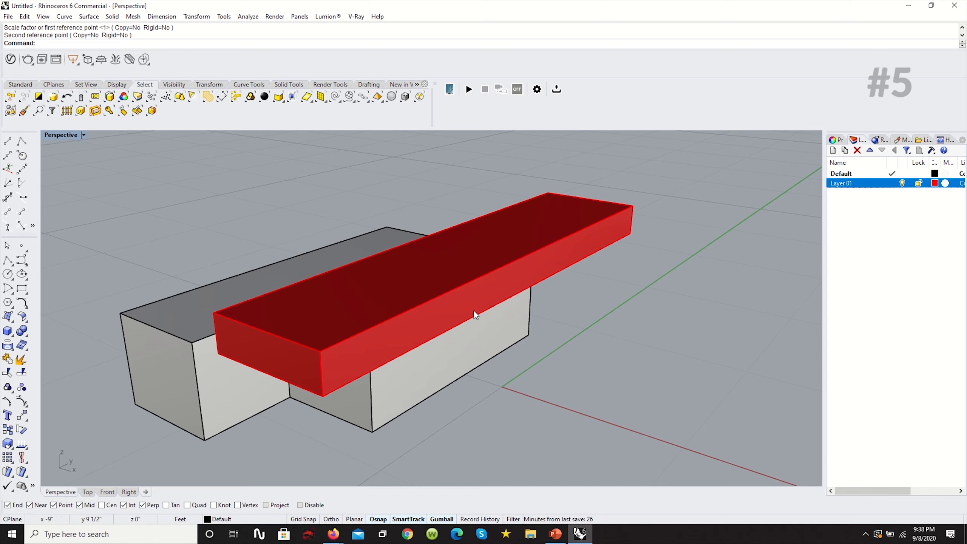
right_click_drag(316, 356, 397, 339)
key("ctrl+z")
key("Escape")
Stretch only the grey box beneath the red box along Y with Scale1D to about 7.1 times, and undo the stretch.
left_click(503, 333)
key("Return")
left_click(524, 346)
left_click(451, 359)
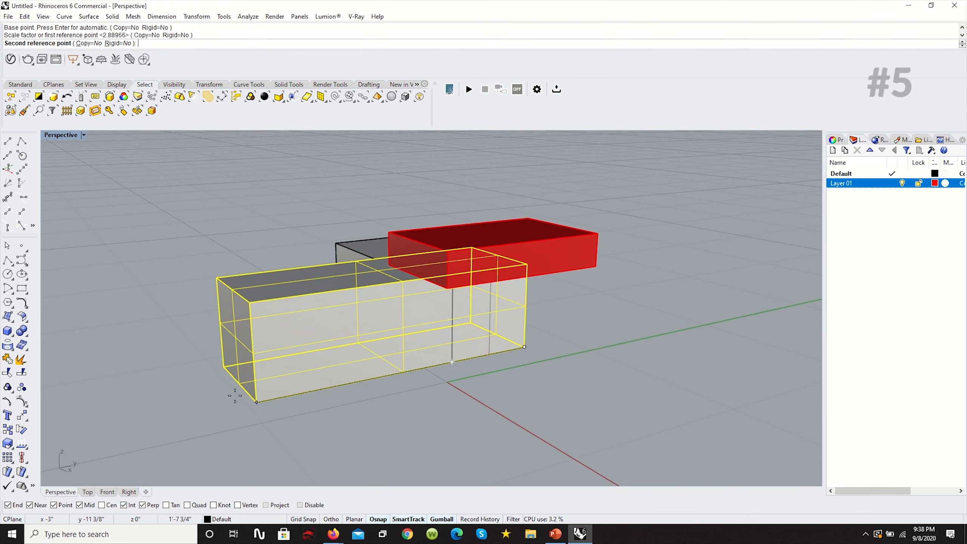
scroll(545, 335, "down", 3)
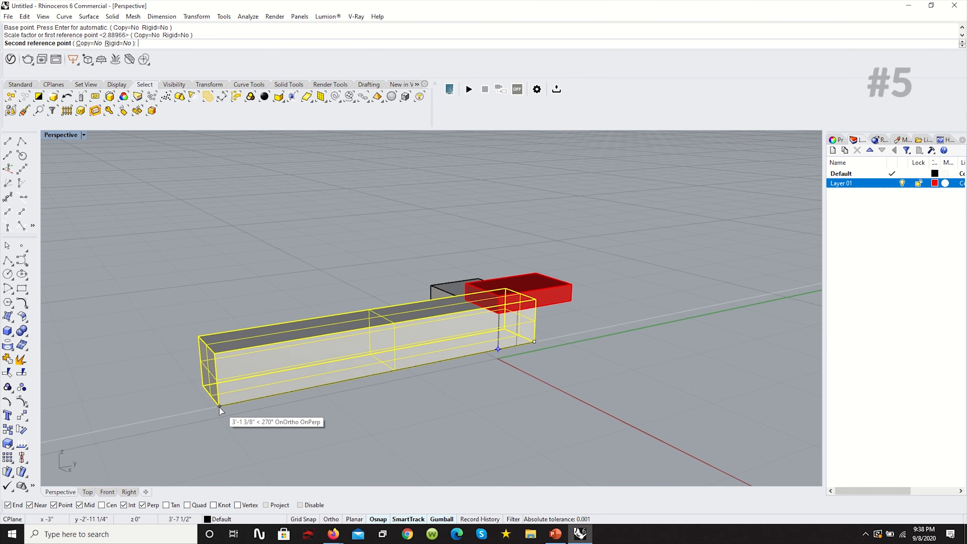
left_click(213, 401)
key("ctrl+z")
left_click(573, 327)
Stretch all three boxes along Y with Scale1D, taking the lower grey box's bottom edge to about 2'-2 1/2", and undo it.
scroll(575, 323, "up", 4)
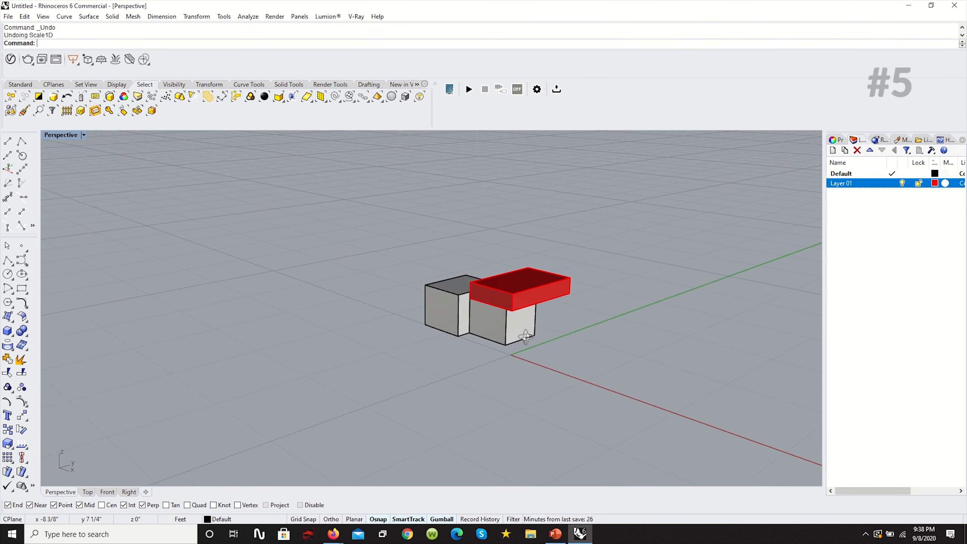
left_click_drag(586, 315, 324, 216)
key("Return")
left_click(527, 346)
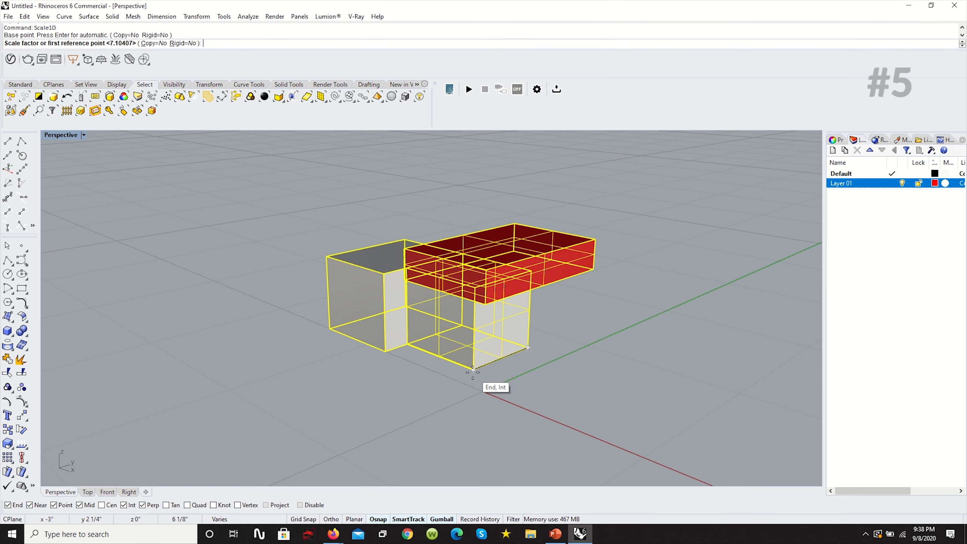
left_click(473, 369)
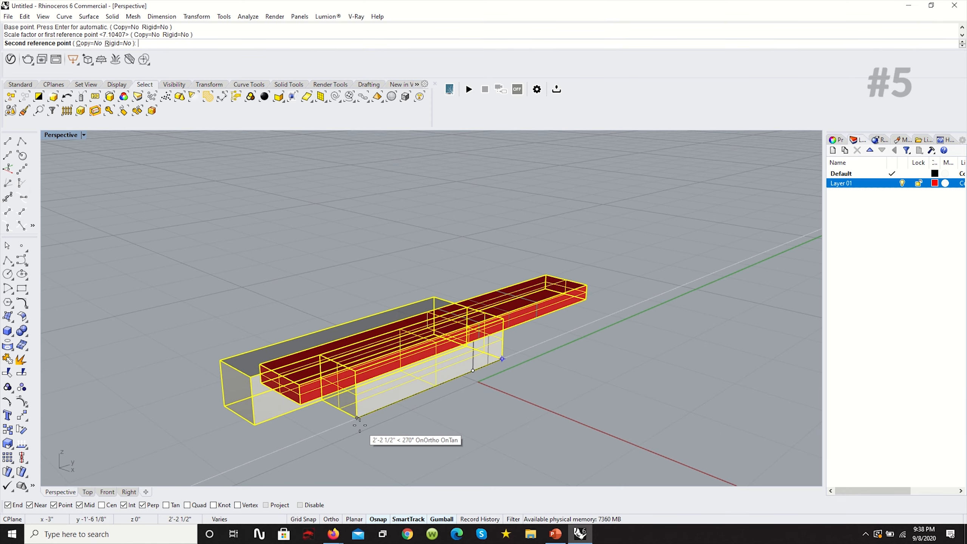
left_click(361, 423)
key("ctrl+z")
scroll(472, 365, "up", 2)
key("Escape")
Enlarge the grey box beneath the red box horizontally with Scale2D from its far bottom corner, and undo the scaling.
type("Scale")
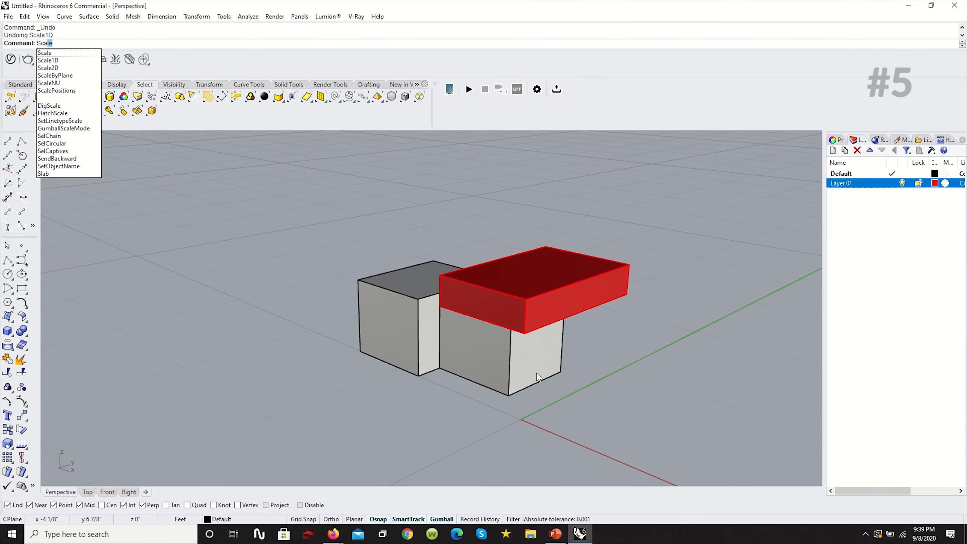
key("Down")
key("Down")
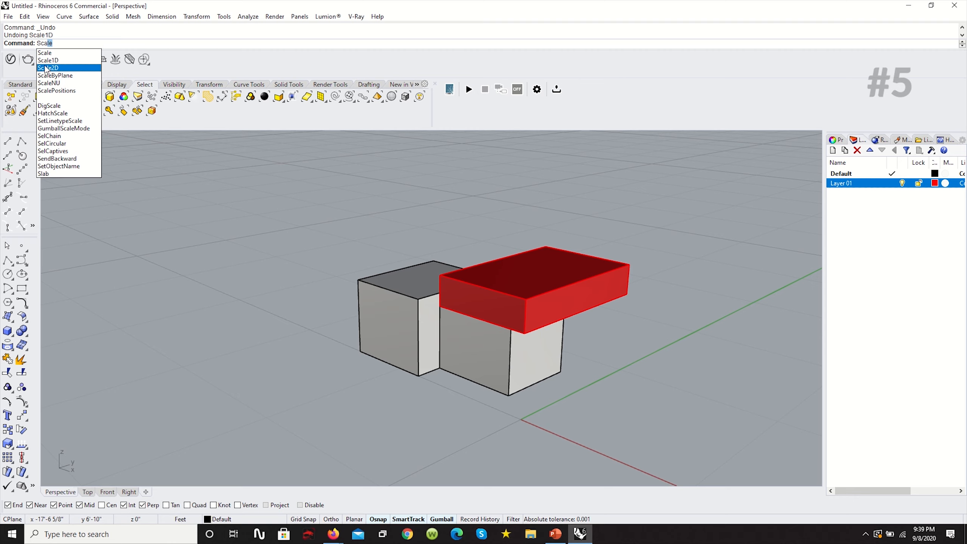
key("Return")
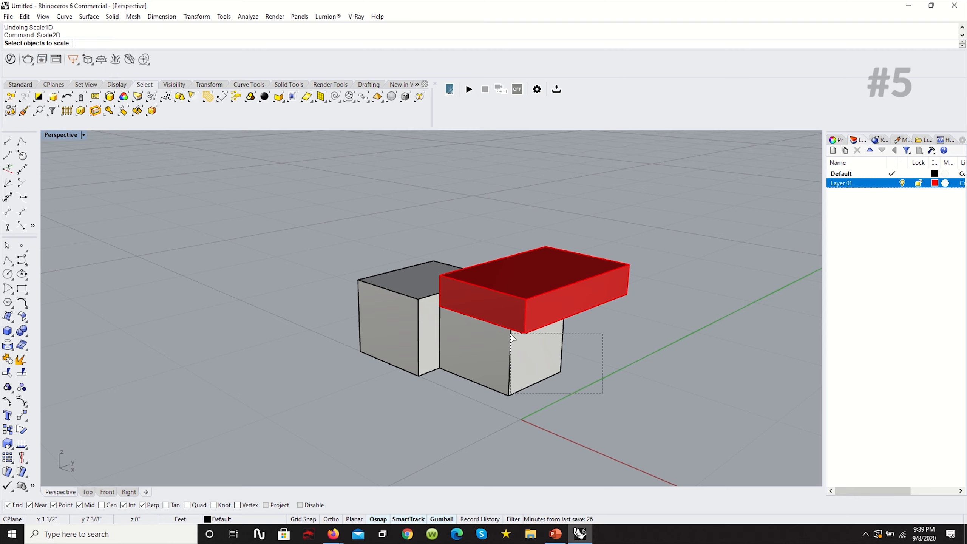
left_click(501, 348)
key("Return")
left_click(560, 371)
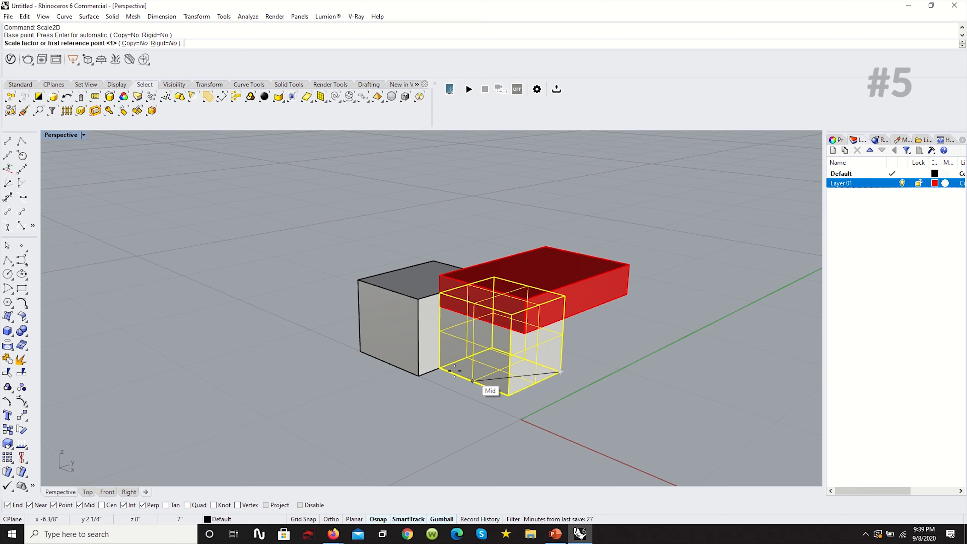
left_click(508, 395)
left_click(239, 474)
scroll(463, 342, "down", 2)
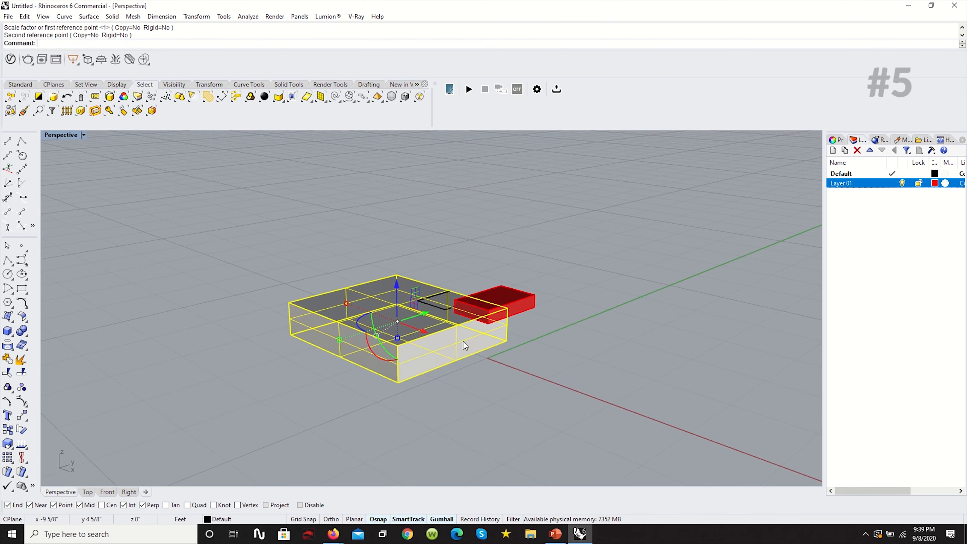
key("ctrl+z")
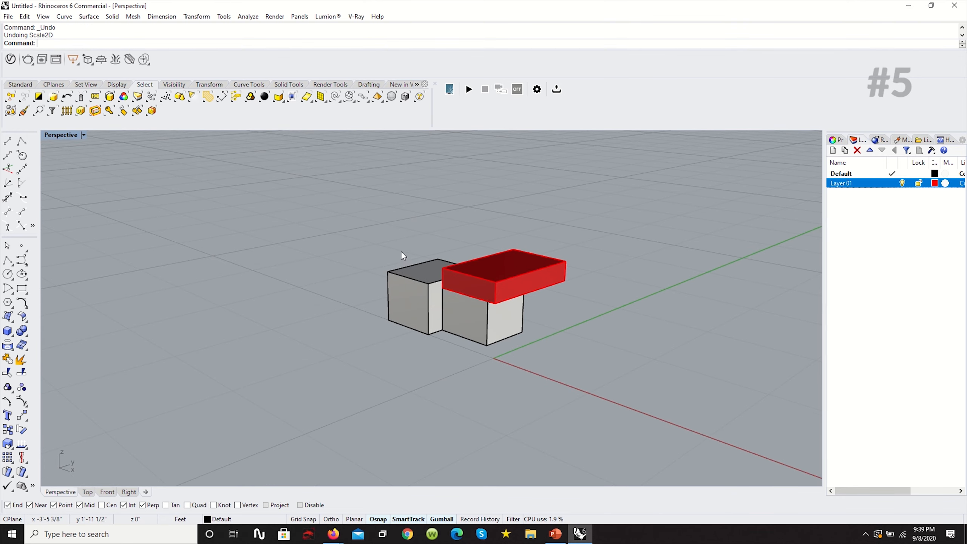
scroll(419, 263, "up", 2)
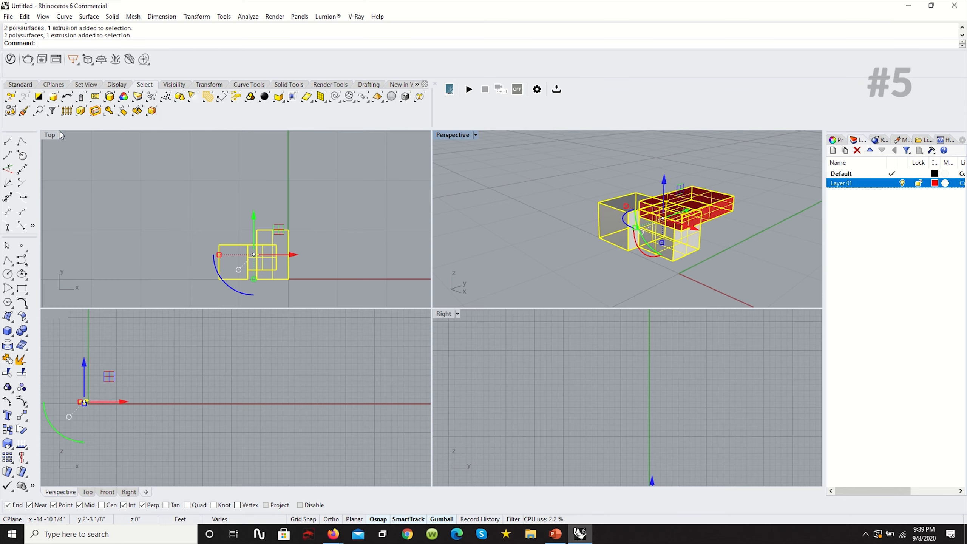
Rotate all three boxes 90° clockwise about the origin in the Top view with Ortho on, and undo the rotation.
double_click(54, 135)
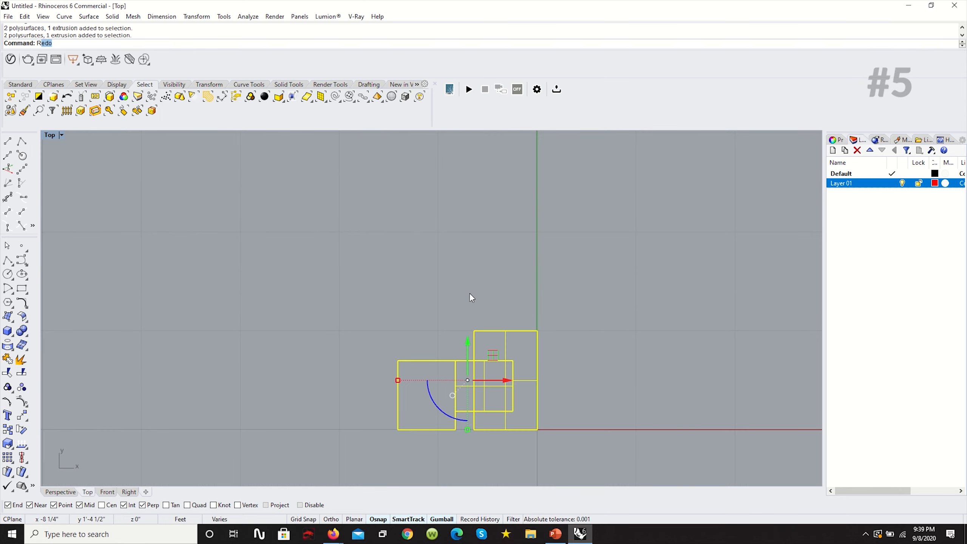
type("Ro")
key("Return")
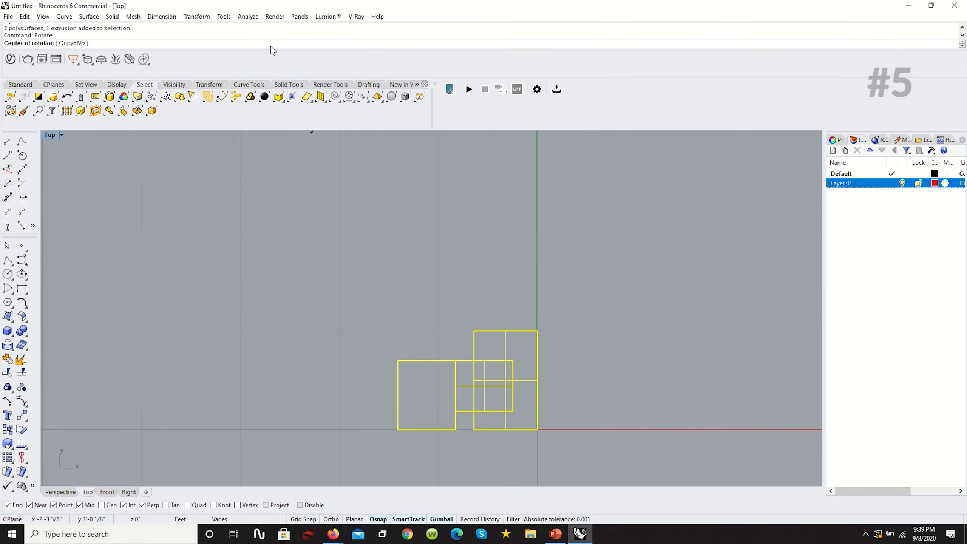
left_click(537, 429)
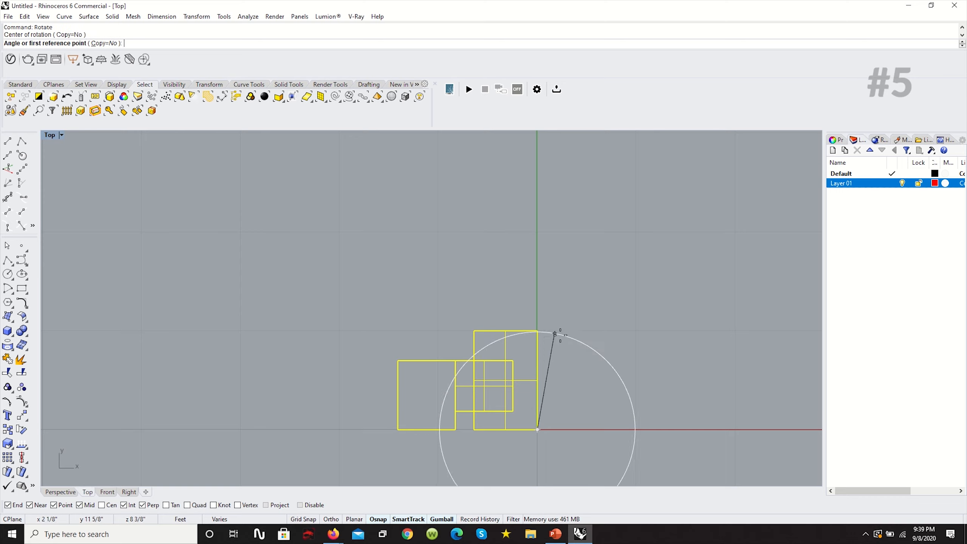
left_click(533, 327)
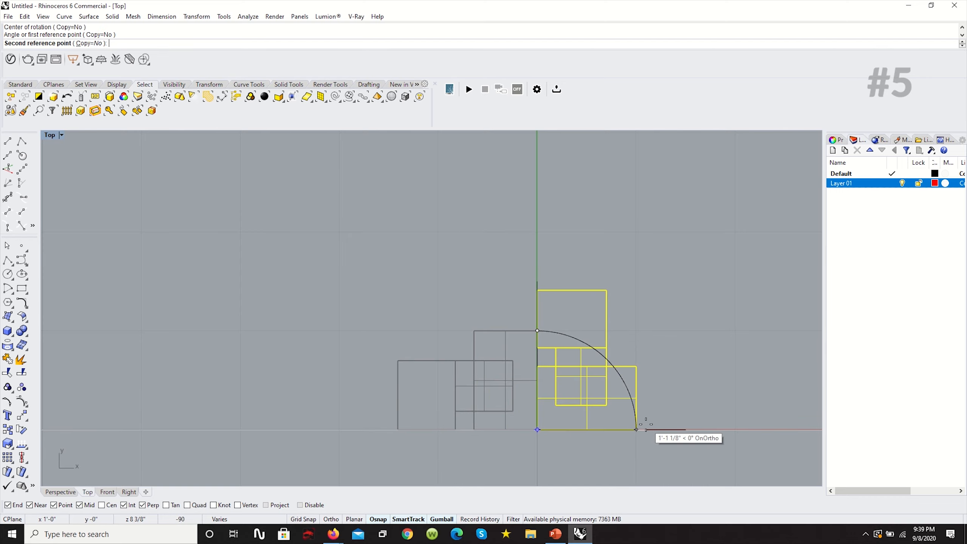
key("F8")
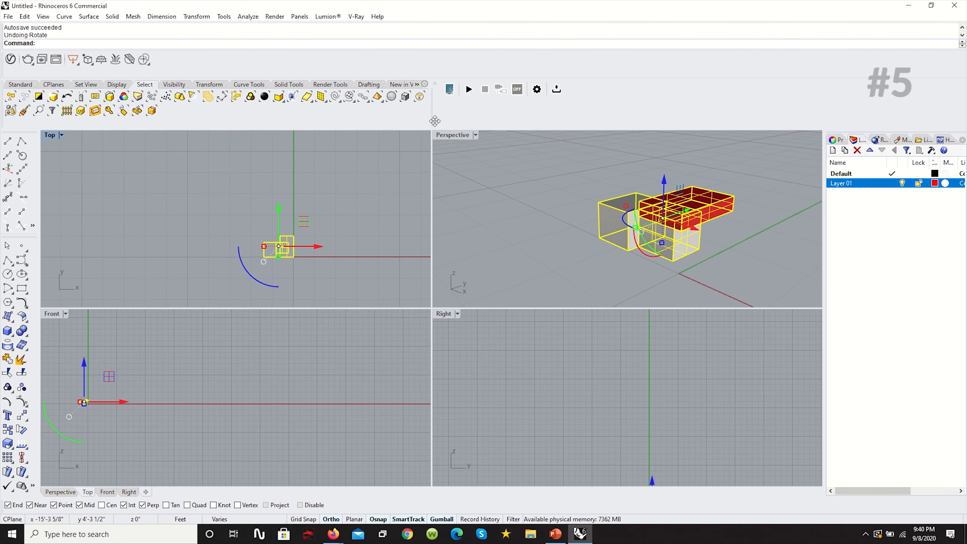
Begin a Rotate3D of all three boxes in the Perspective view about the bottom outer edge of the grey box beneath the red box.
double_click(452, 135)
left_click(646, 372)
right_click_drag(588, 318, 590, 321, "shift")
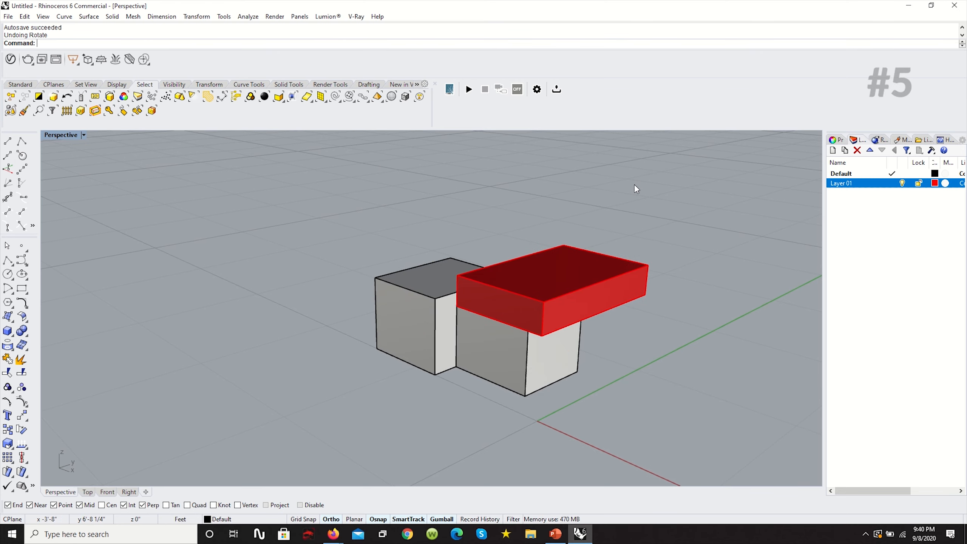
left_click_drag(713, 335, 392, 239)
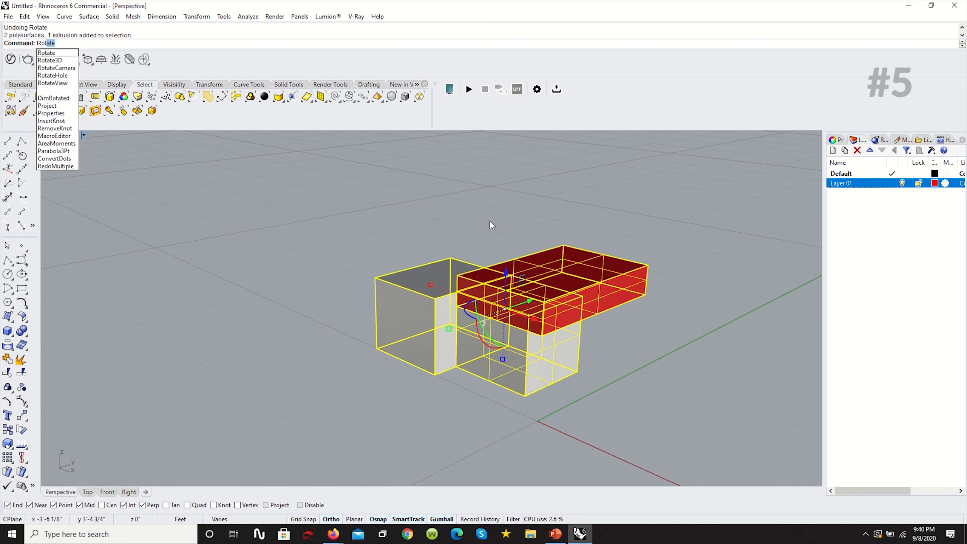
key("Down")
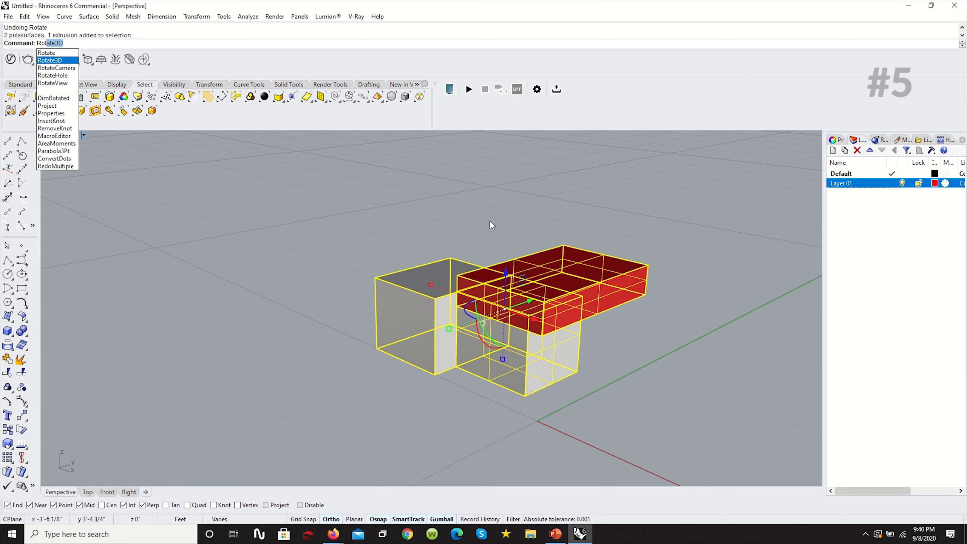
key("Return")
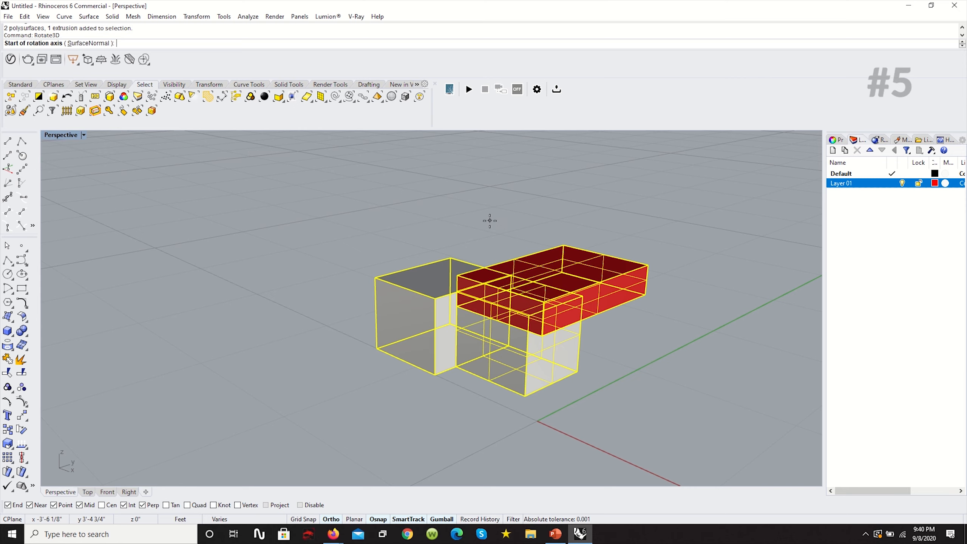
left_click(577, 371)
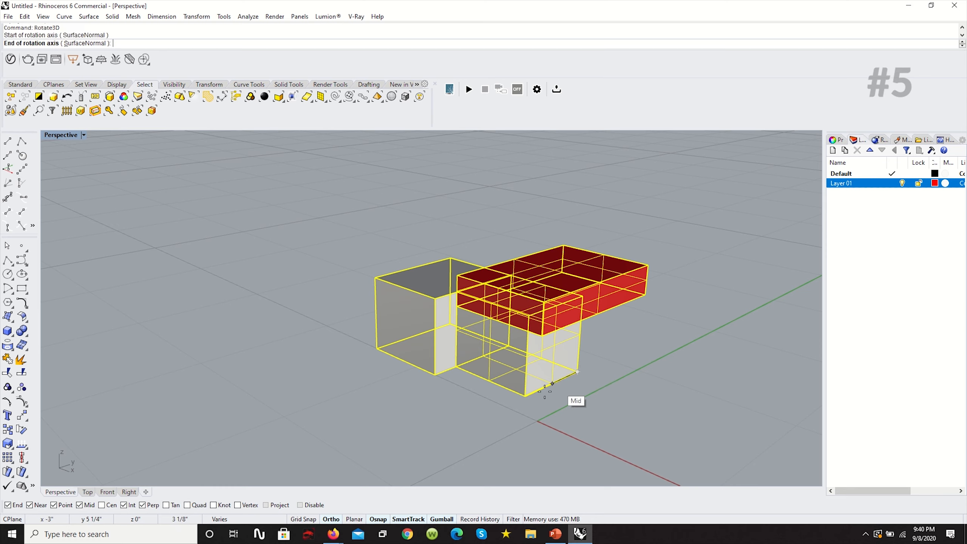
left_click(525, 396)
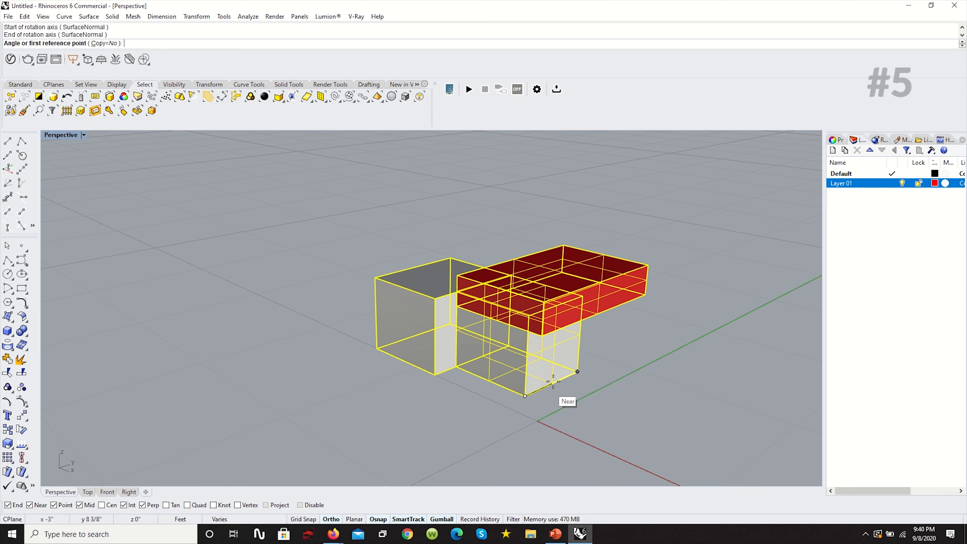
left_click(509, 346)
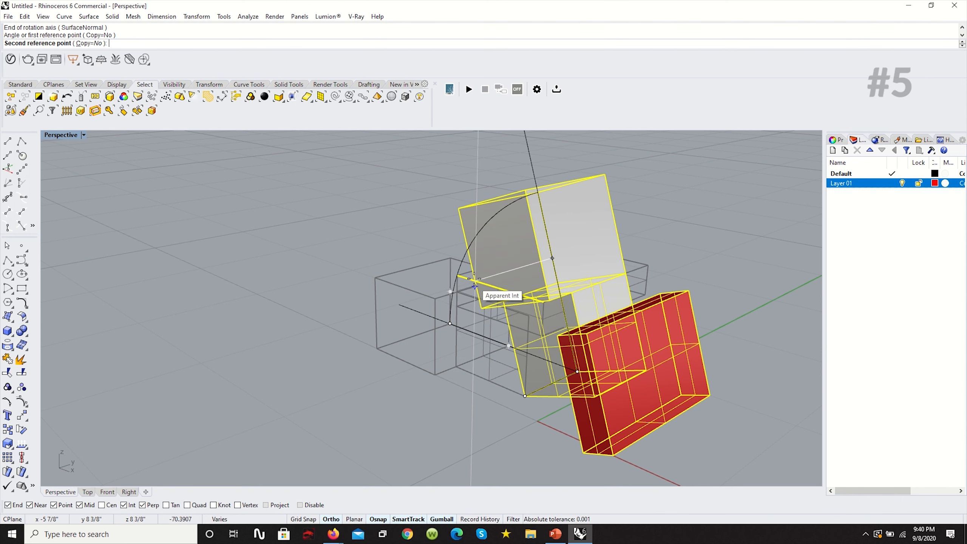
Turn on copying for the 3D rotation and create rotated copies of the boxes at 45, 90, 135 and 180 degrees.
left_click(95, 43)
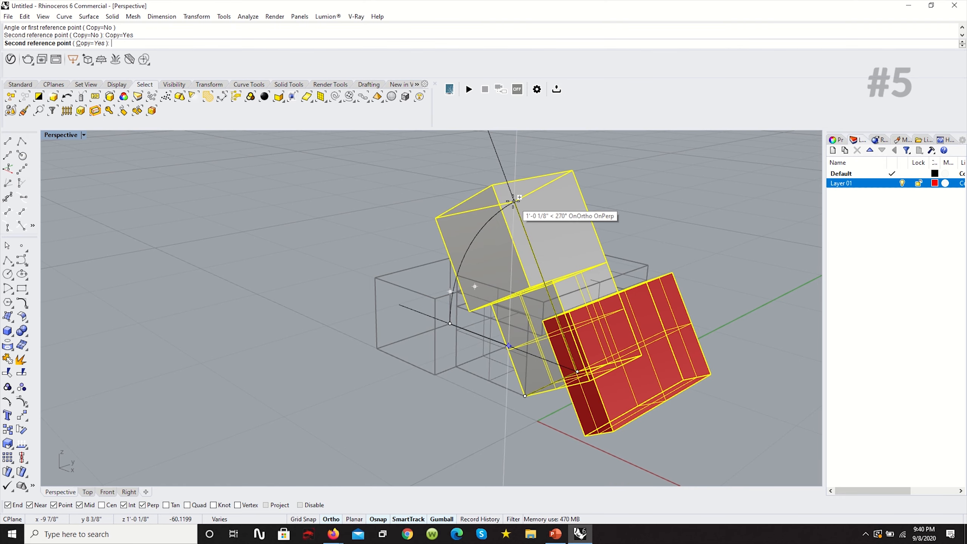
type("45")
key("Return")
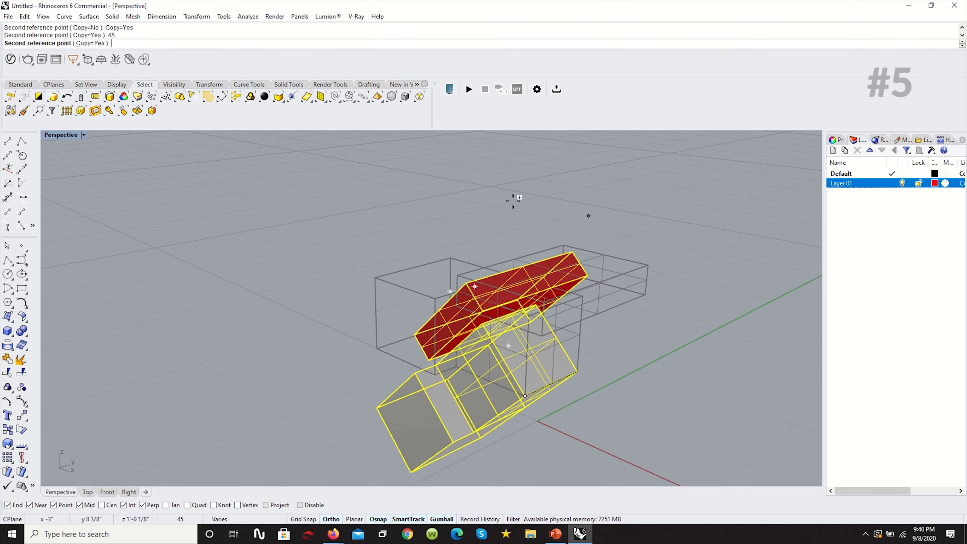
type("90")
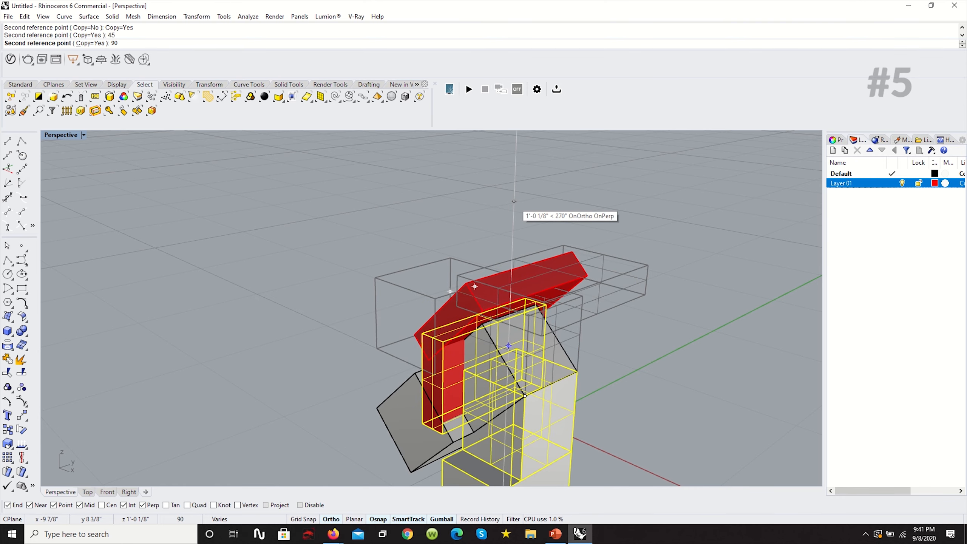
key("Return")
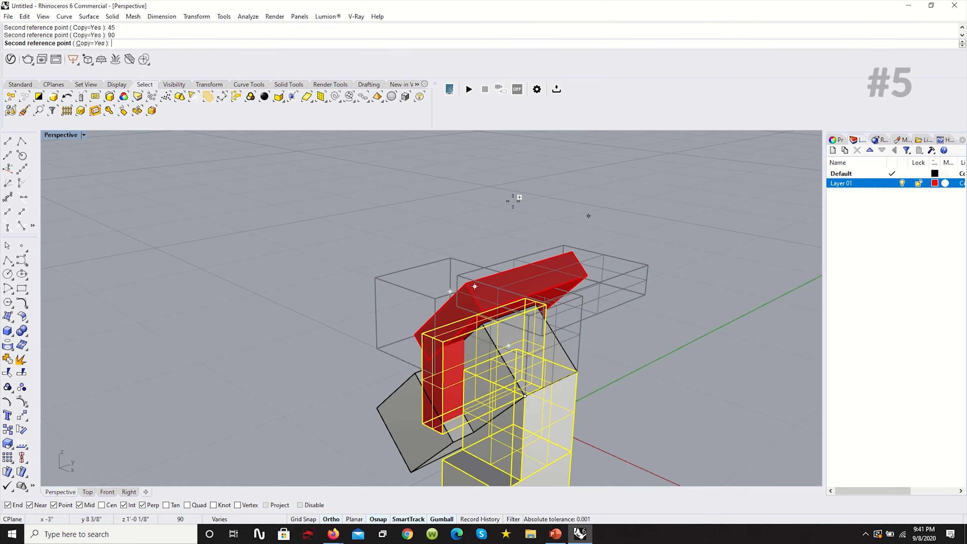
type("135")
key("Return")
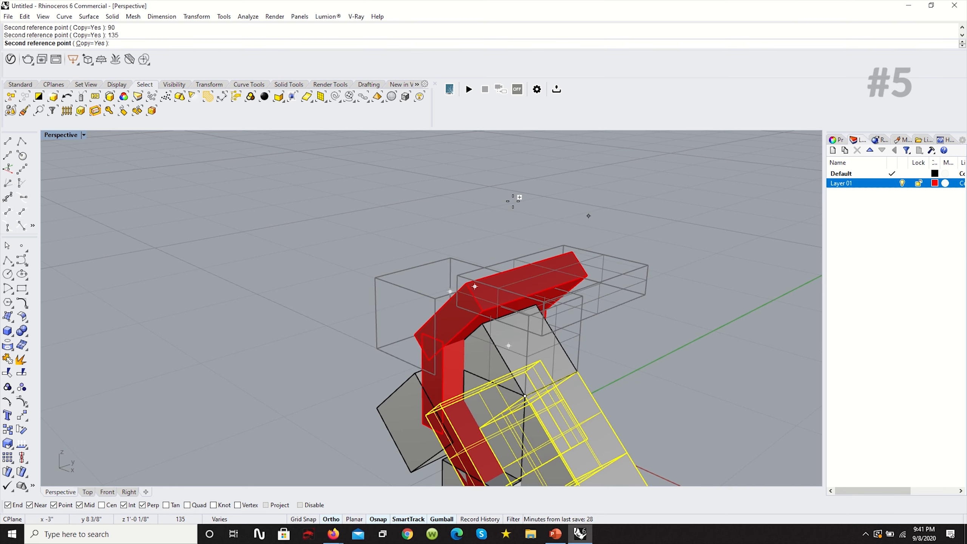
type("180")
key("Return")
key("Return")
Inspect the ring of rotated box copies and undo the Rotate3D operation.
left_click(464, 233)
scroll(464, 232, "down", 8)
right_click_drag(461, 275, 563, 242)
scroll(491, 263, "up", 5)
right_click_drag(451, 292, 463, 307)
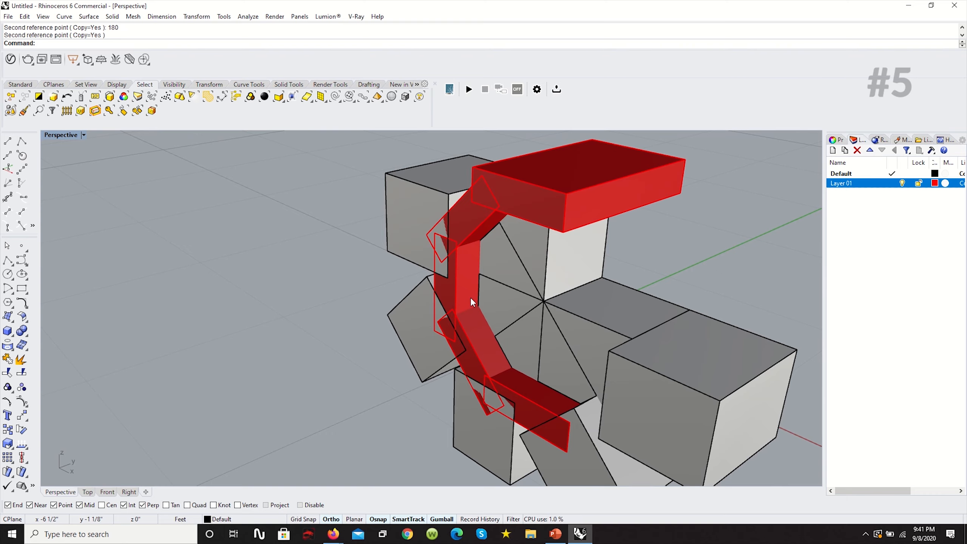
key("ctrl+z")
scroll(472, 297, "down", 9)
scroll(460, 259, "up", 7)
mouse_move(427, 266)
right_mouse_down()
mouse_move(441, 241)
mouse_move(430, 250)
right_mouse_up()
scroll(429, 249, "up", 4)
right_click_drag(482, 300, 460, 300)
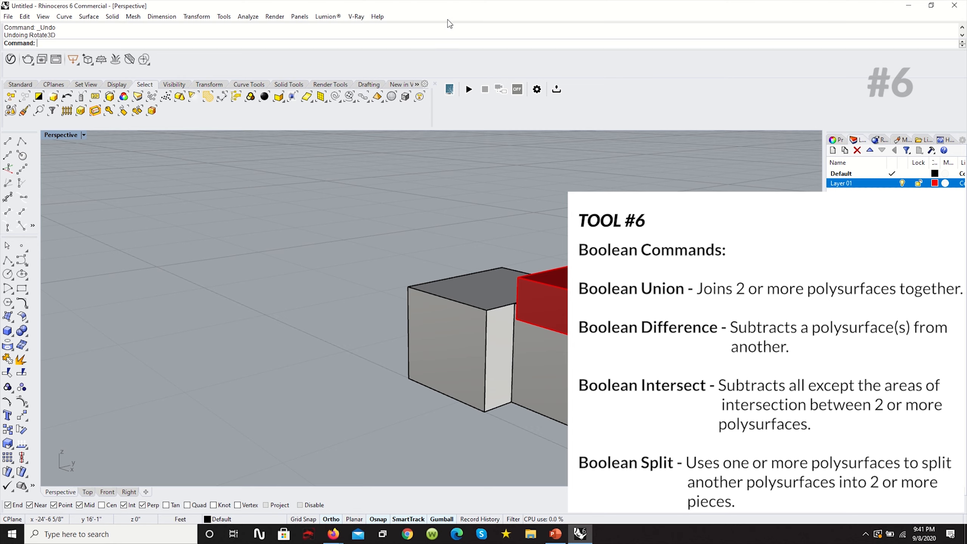
Join the red box and the grey box beneath it with Boolean Union.
left_click(28, 336)
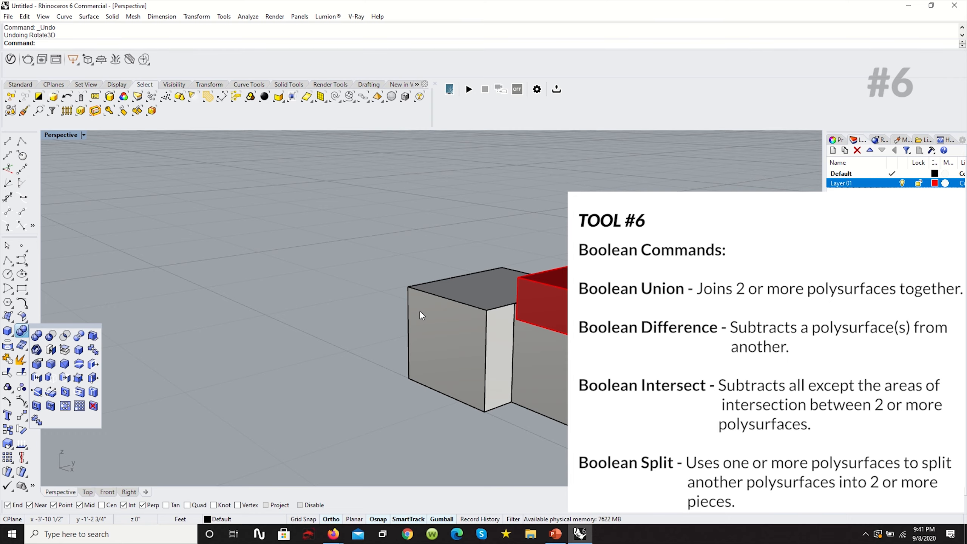
right_click_drag(452, 310, 521, 325)
left_click(504, 353)
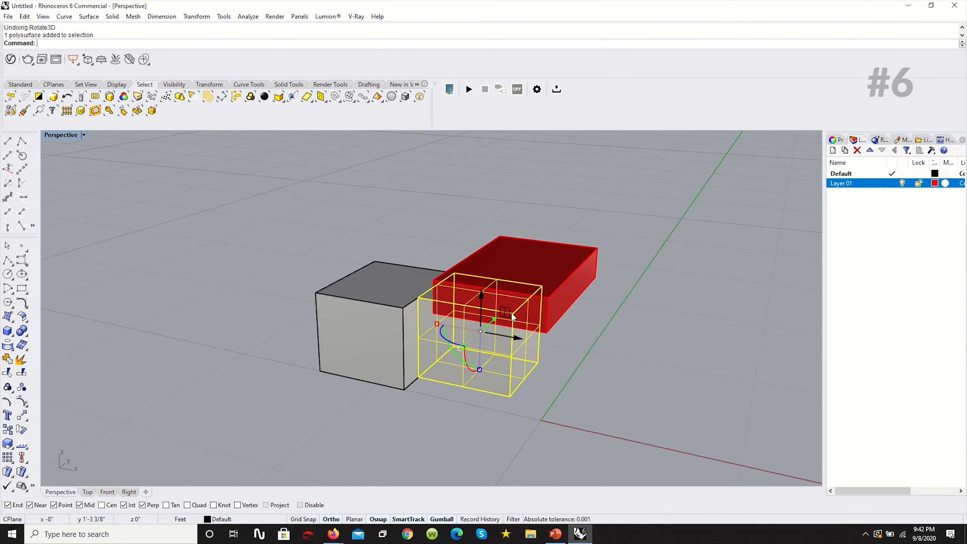
left_click(556, 263, "shift")
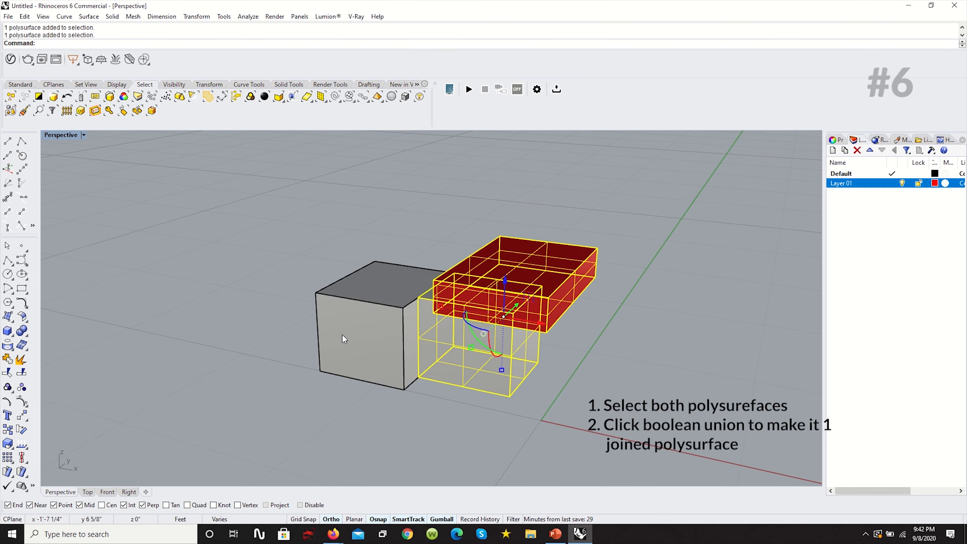
left_click(21, 331)
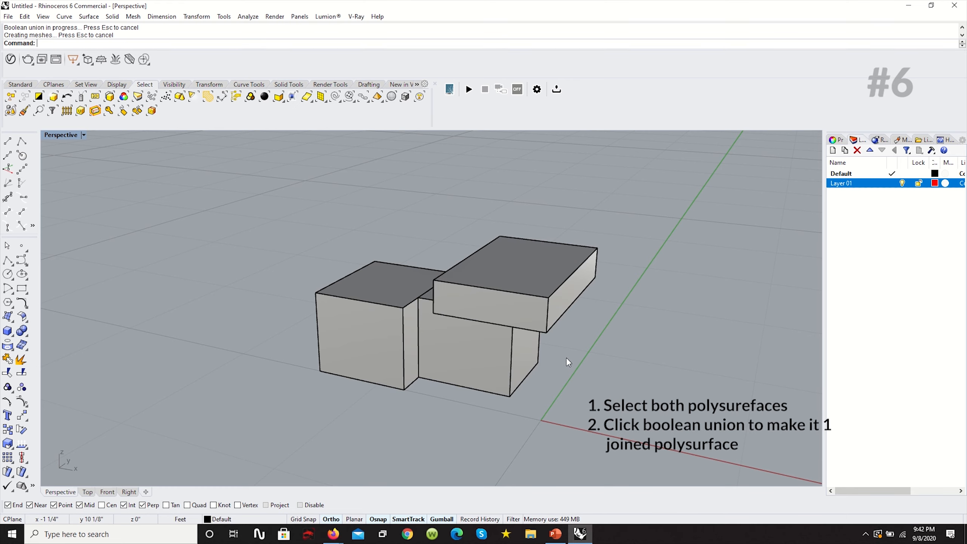
Select the united solid and check its object type in its properties.
right_click_drag(566, 357, 486, 312)
left_click(541, 376)
left_click(265, 354)
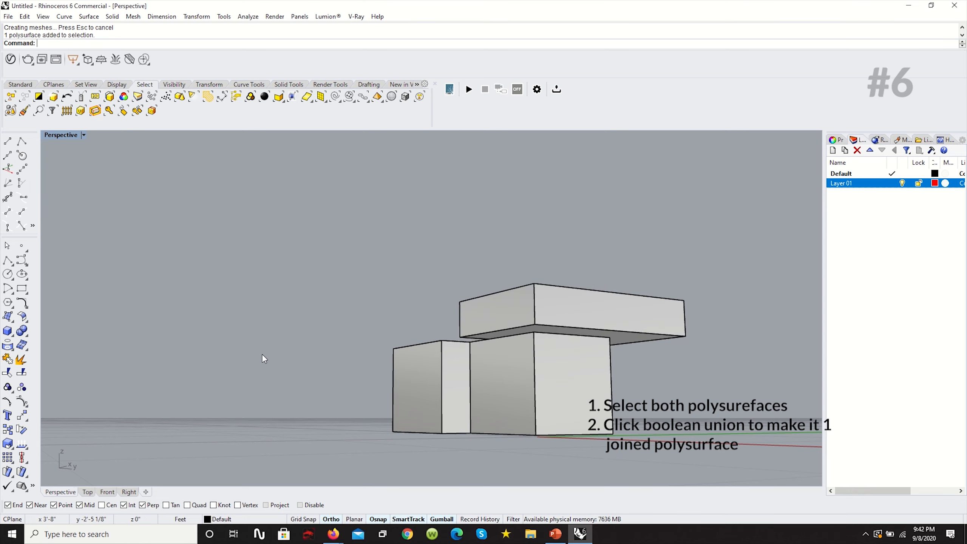
right_click_drag(262, 354, 416, 390)
scroll(407, 366, "up", 5)
left_click(397, 346)
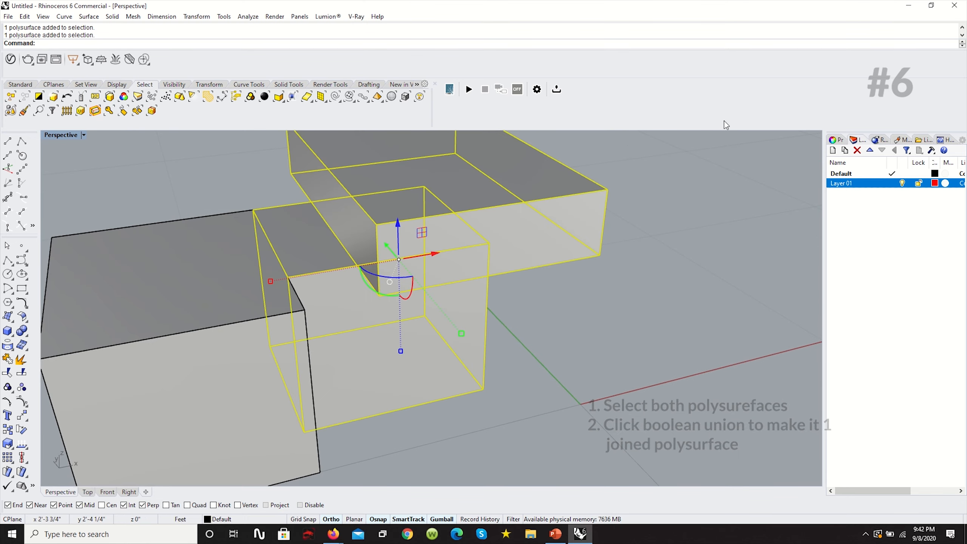
left_click(835, 139)
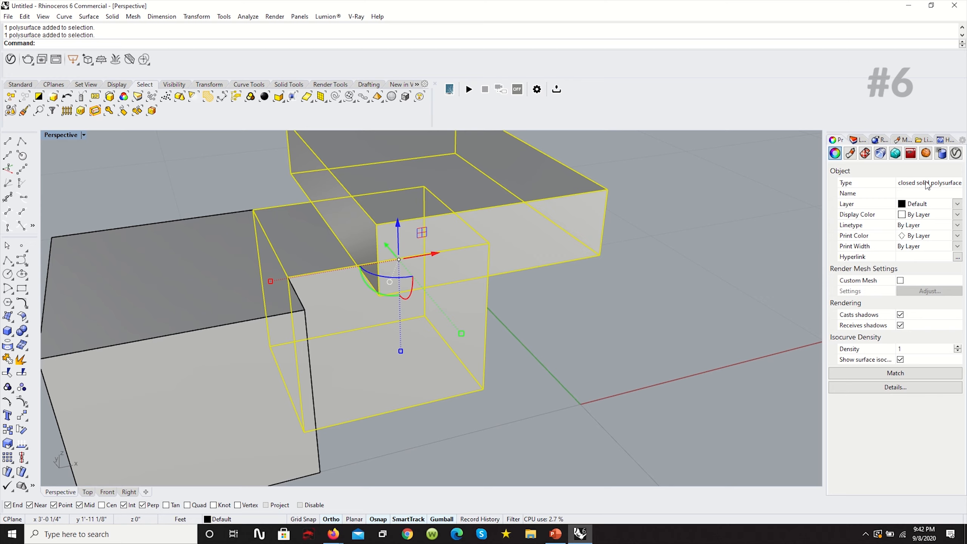
Deselect the united solid, return to the layer list and undo the Boolean Union.
left_click(691, 207)
right_click_drag(690, 207, 521, 226)
left_click(857, 140)
scroll(513, 242, "down", 8)
scroll(514, 243, "up", 7)
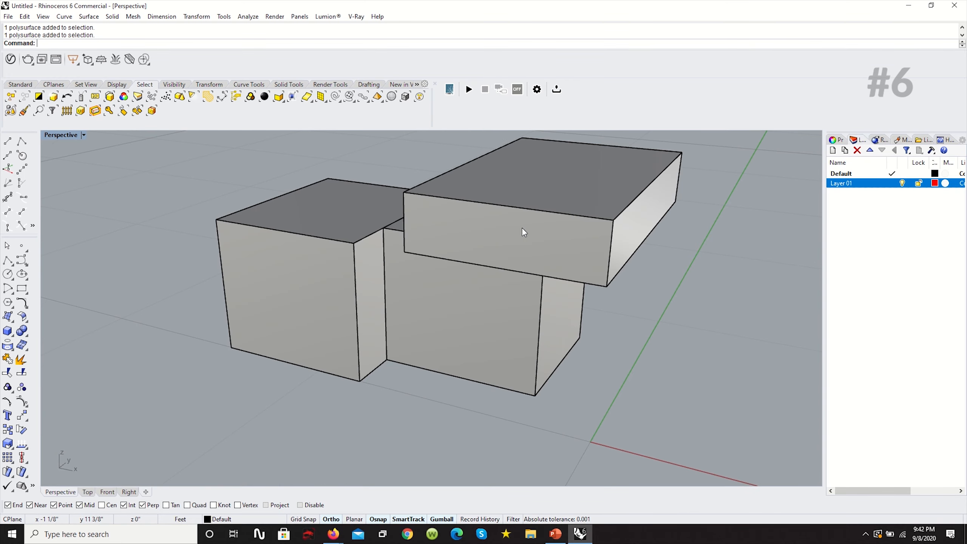
key("ctrl+z")
left_click(689, 295)
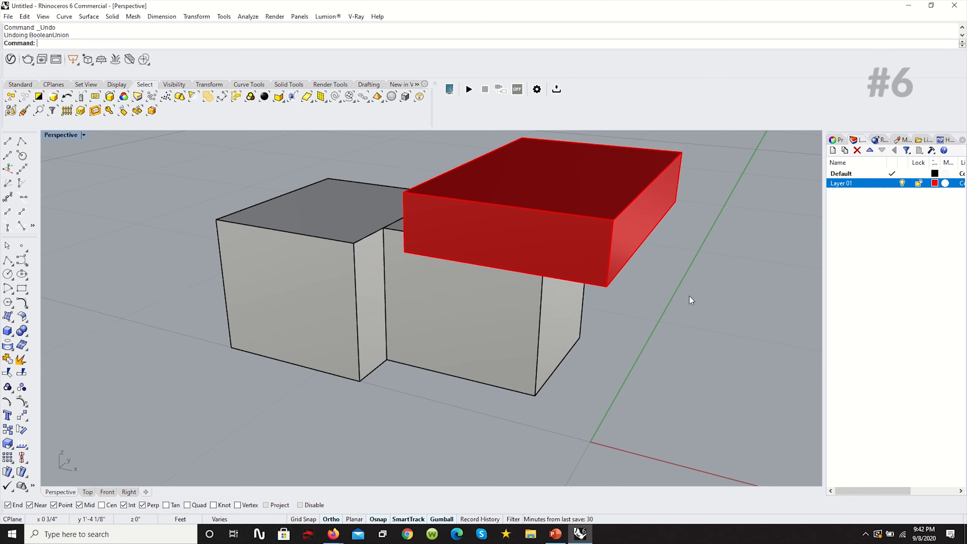
right_click_drag(667, 307, 684, 296)
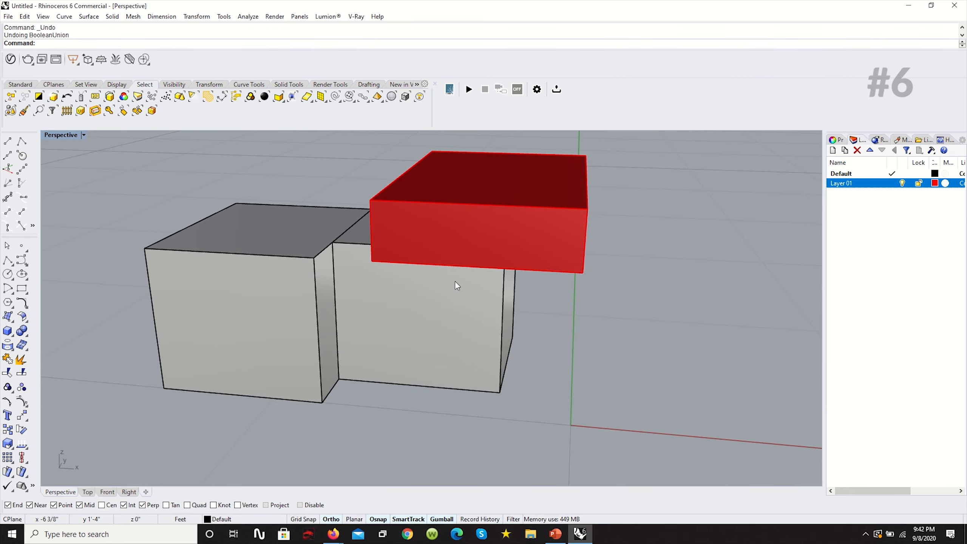
Copy the red box vertically downward about 3", to the midpoint of the upright edge of the grey box beneath it.
right_click_drag(514, 334, 527, 261)
left_click(544, 244)
type("copy")
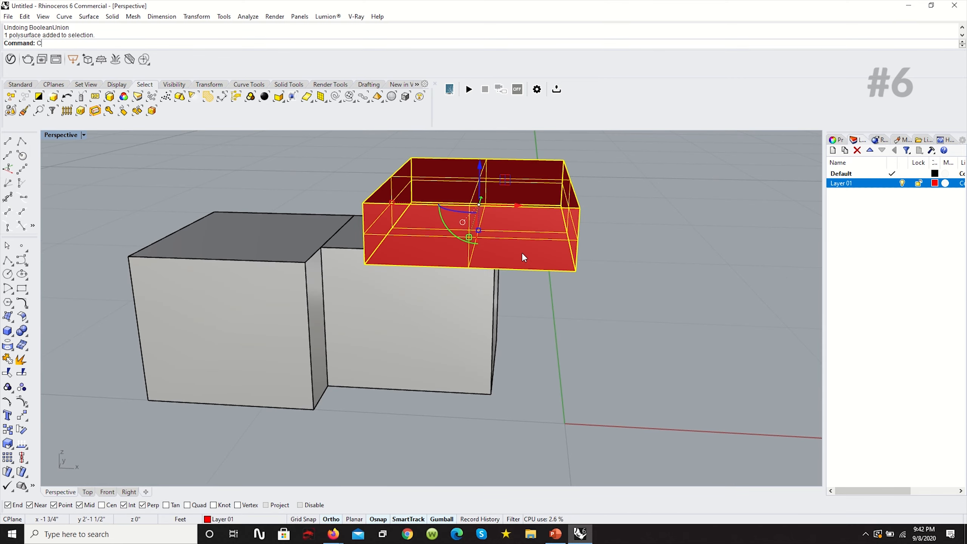
key("Return")
type("v")
key("Return")
left_click(575, 271)
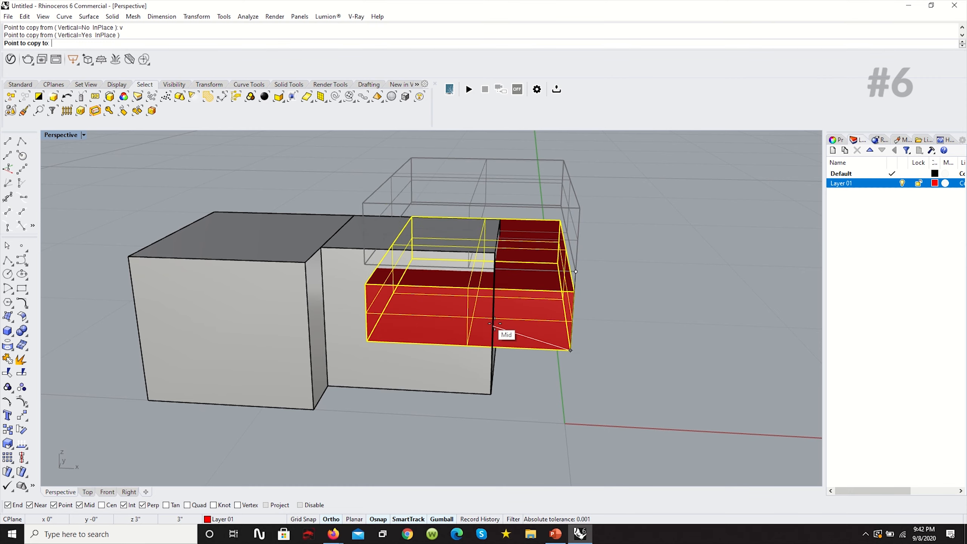
left_click(495, 331)
key("Return")
Flatten the copied red box vertically with Scale1D from its bottom corner into a slab about a fifth of its height.
scroll(650, 357, "up", 5)
type("Scale")
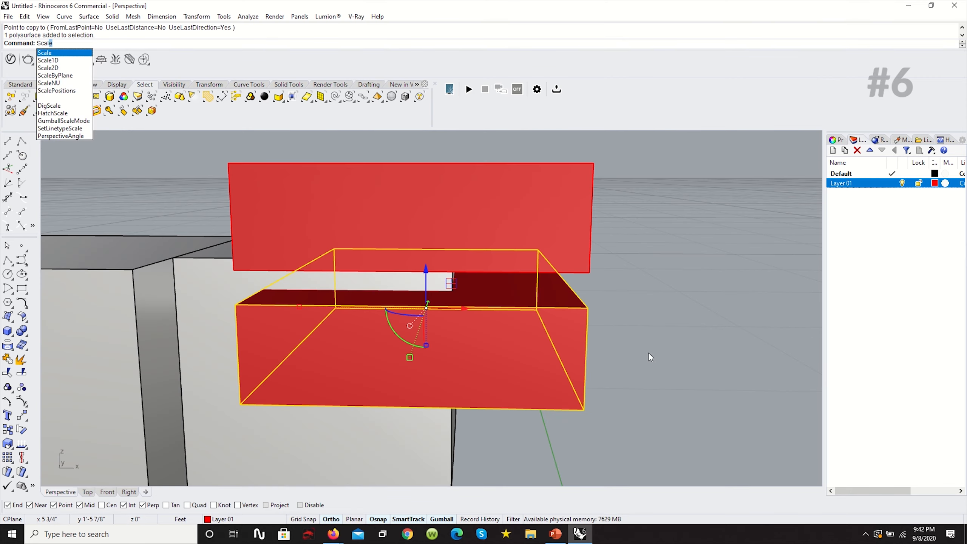
key("Down")
key("Return")
left_click(582, 409)
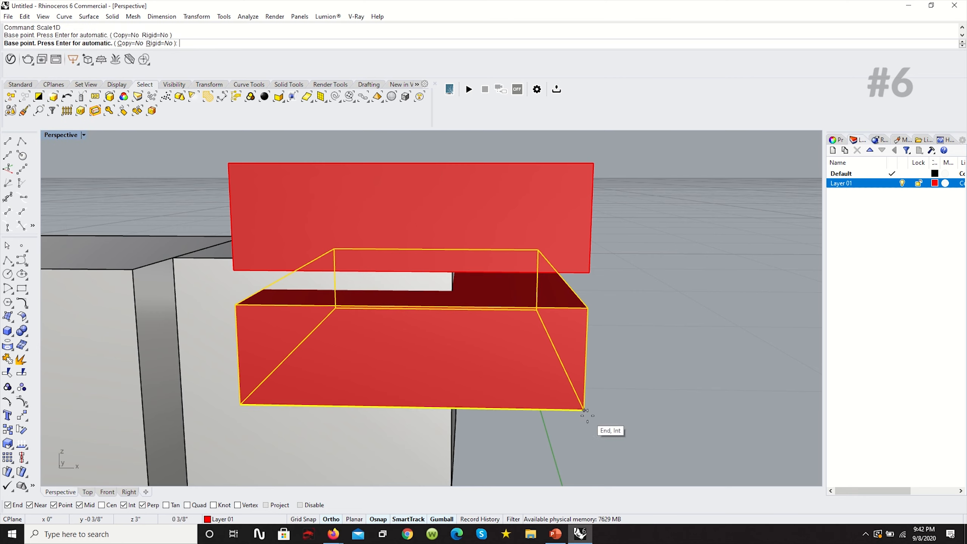
left_click(598, 337)
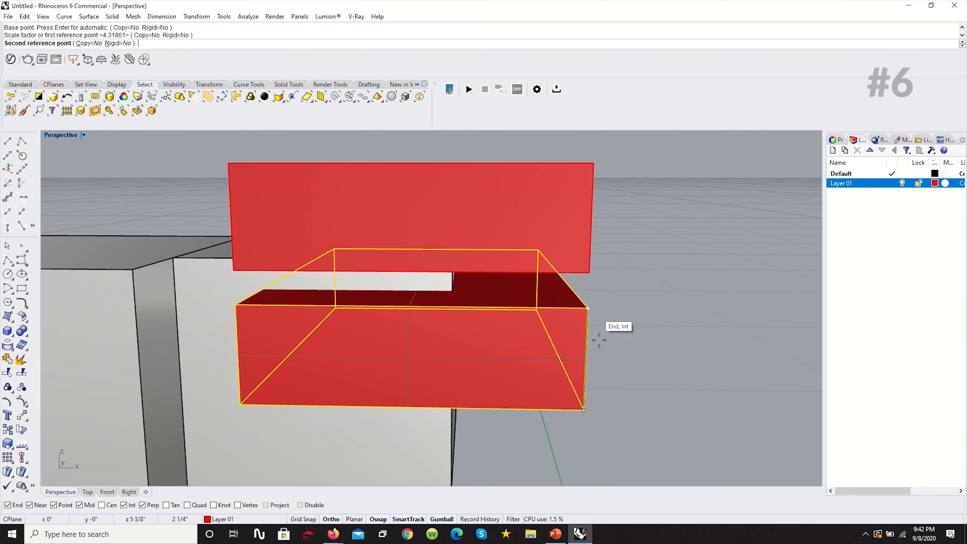
left_click(599, 390)
left_click(599, 389)
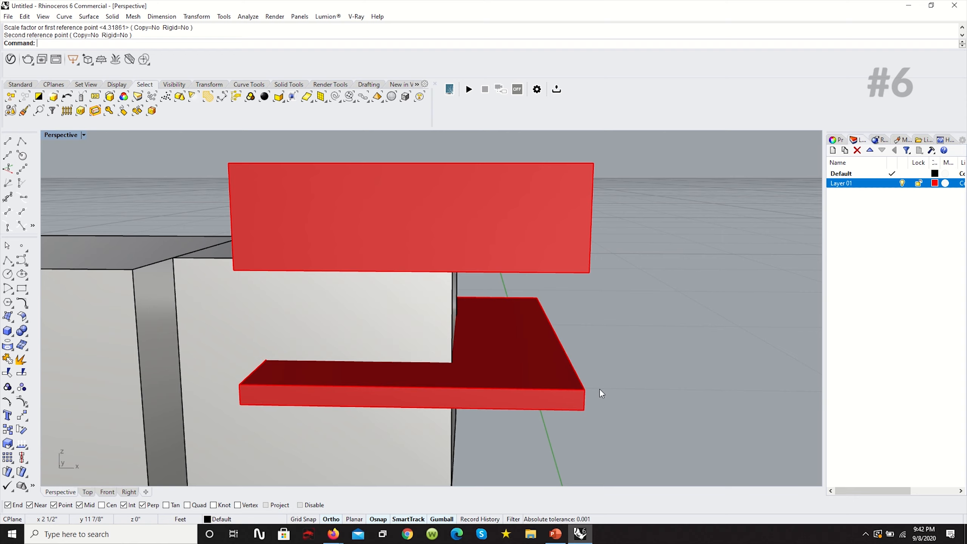
Copy the flattened red slab vertically to four more heights, two above it and two below it.
left_click(532, 322)
type("copy")
key("Return")
type("v")
key("Return")
left_click(584, 389)
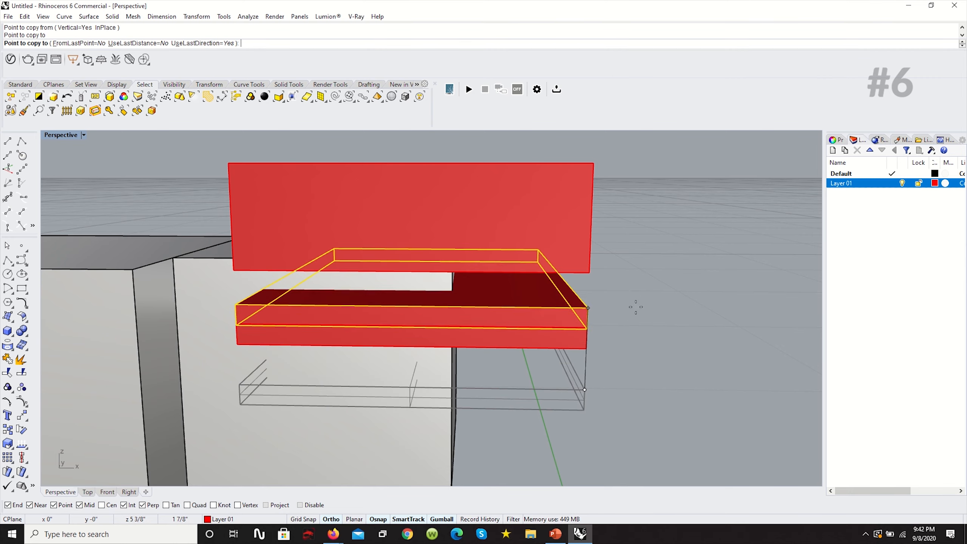
left_click(632, 289)
scroll(632, 288, "down", 3)
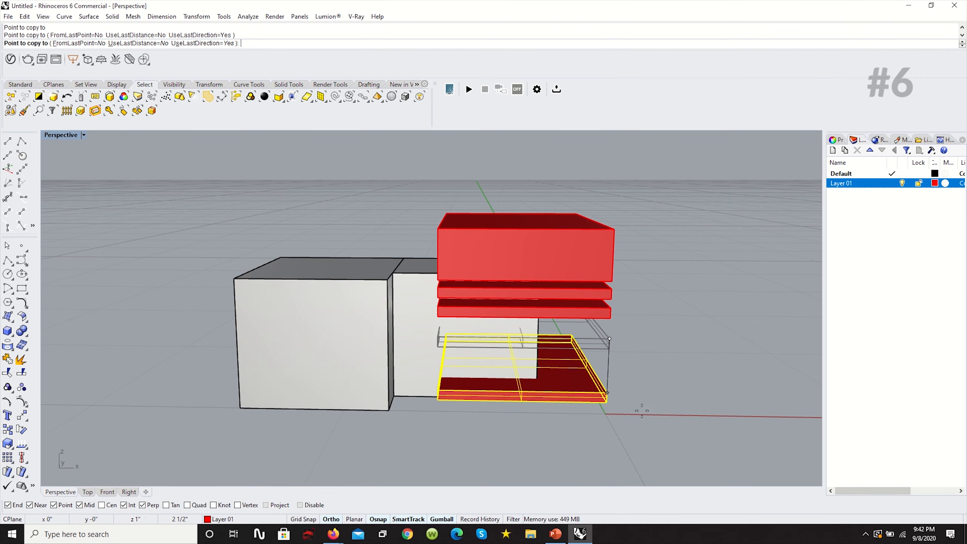
left_click(643, 367)
key("Return")
right_click_drag(580, 356, 599, 360)
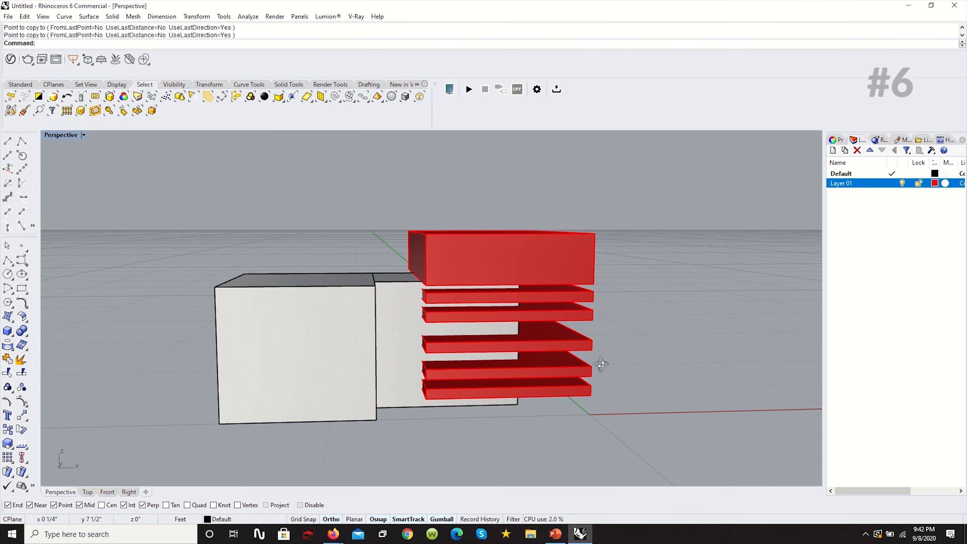
Subtract the five red slabs from the grey box they pass through with Boolean Difference, keeping the input objects, and select the slabs.
left_click(29, 336)
left_click(51, 335)
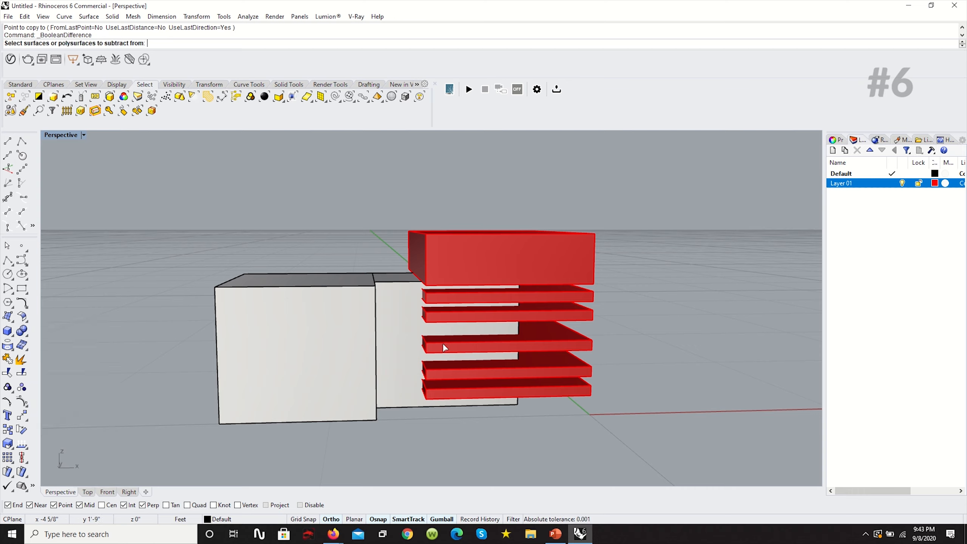
left_click(395, 365)
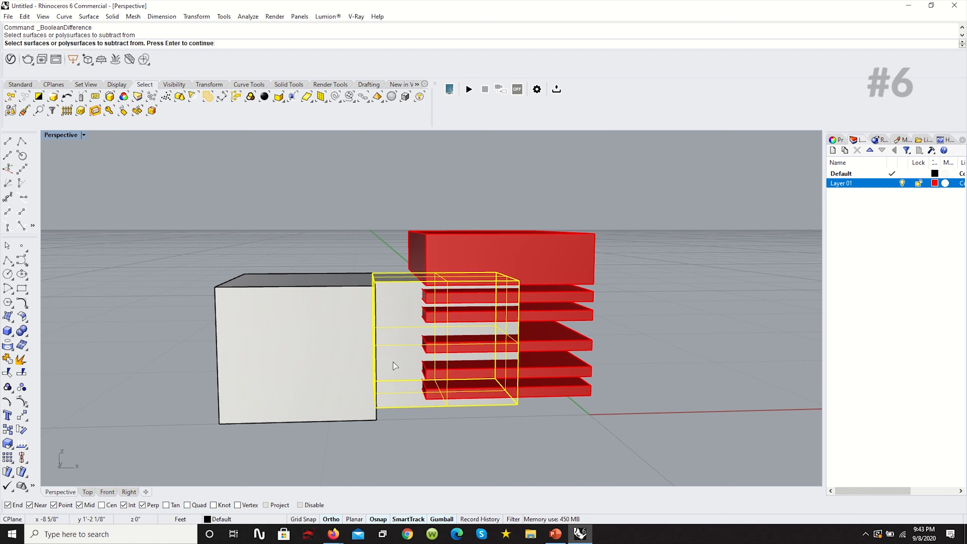
key("Return")
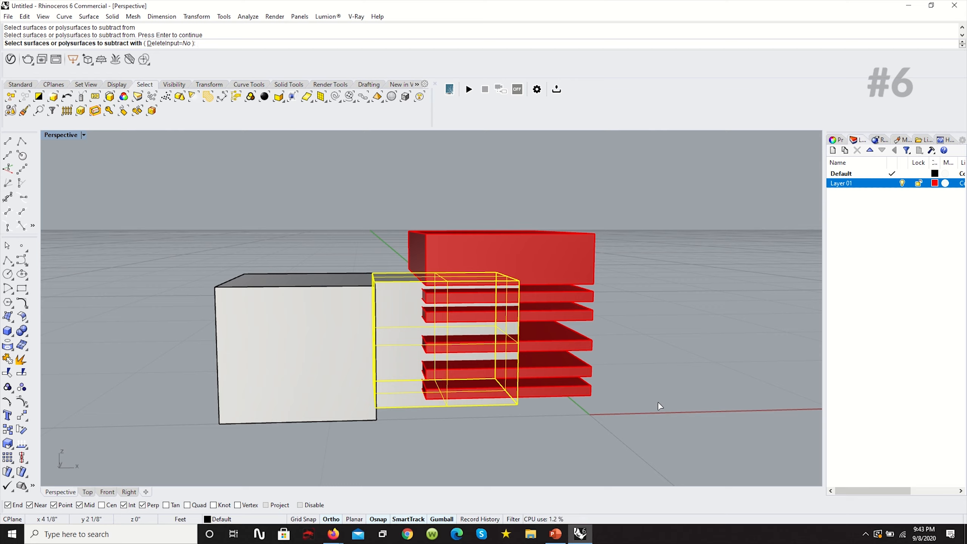
left_click_drag(657, 401, 570, 292)
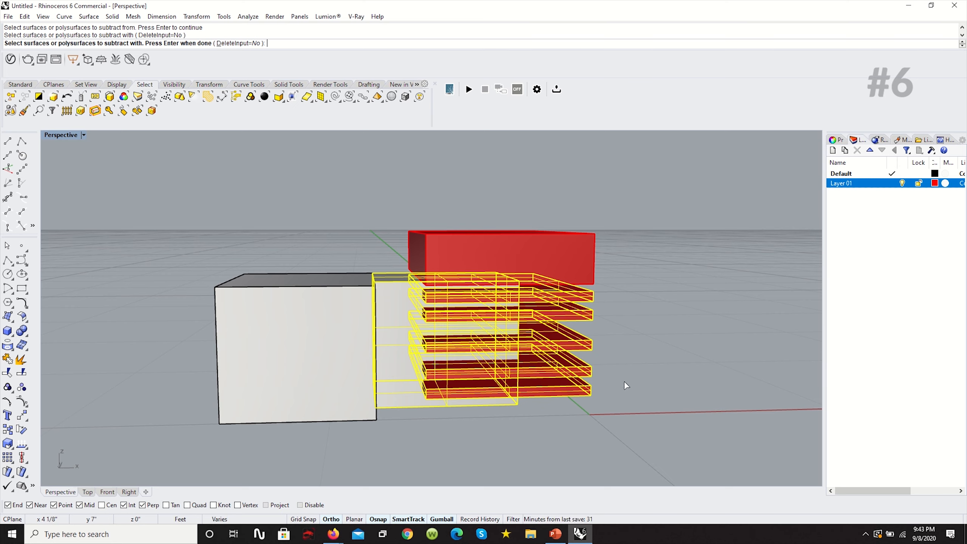
key("Return")
right_click_drag(607, 358, 437, 381)
left_click_drag(605, 397, 559, 290)
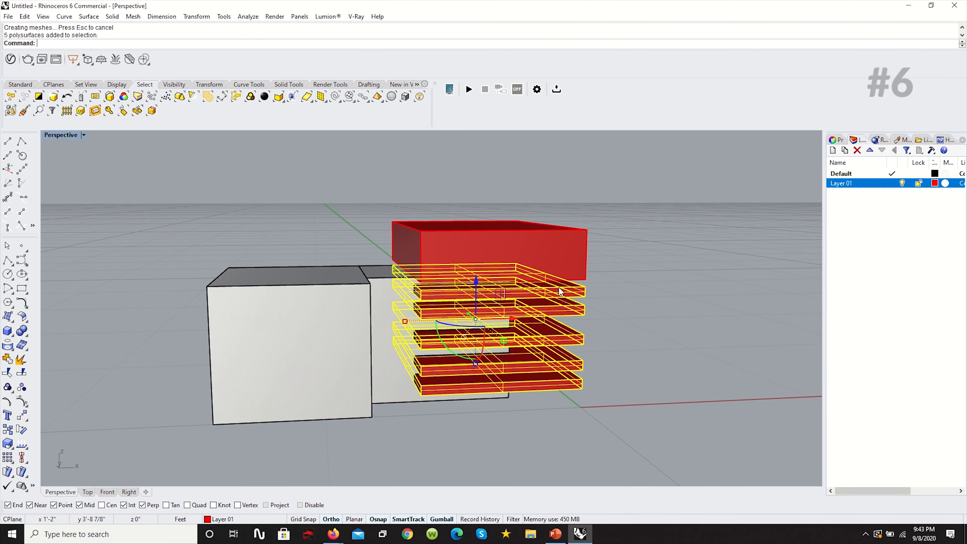
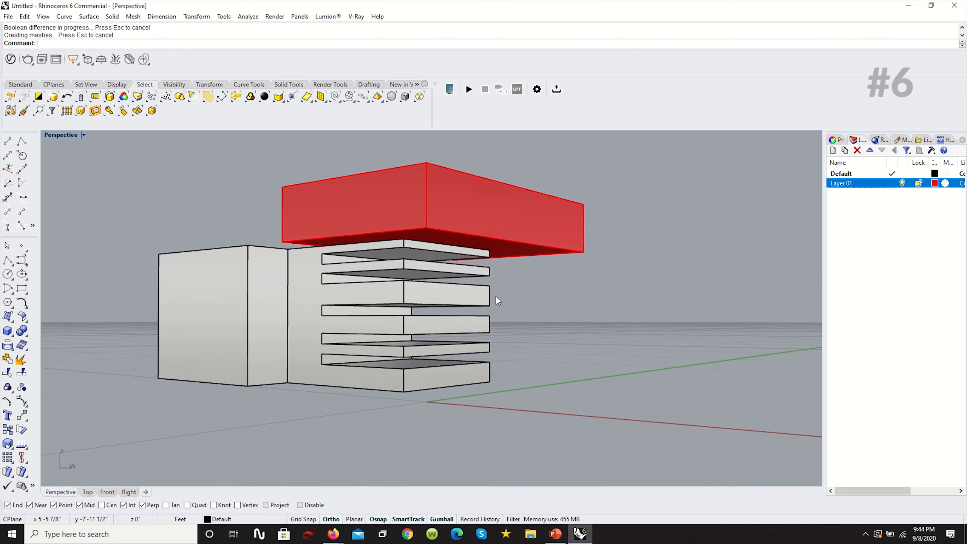
Undo the Boolean Difference on the grey box and clear the selection.
key("ctrl+z")
right_click_drag(509, 292, 630, 376)
key("Escape")
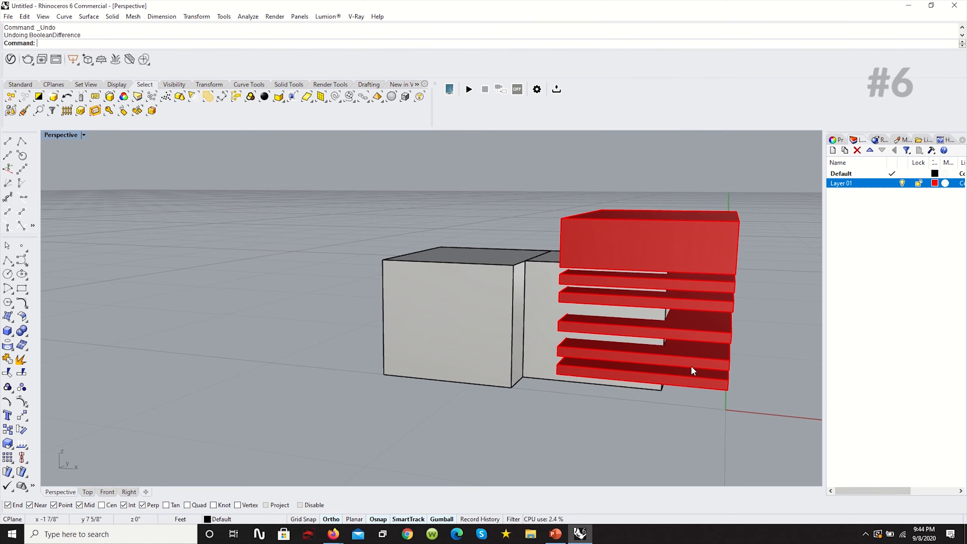
right_click_drag(595, 405, 565, 322)
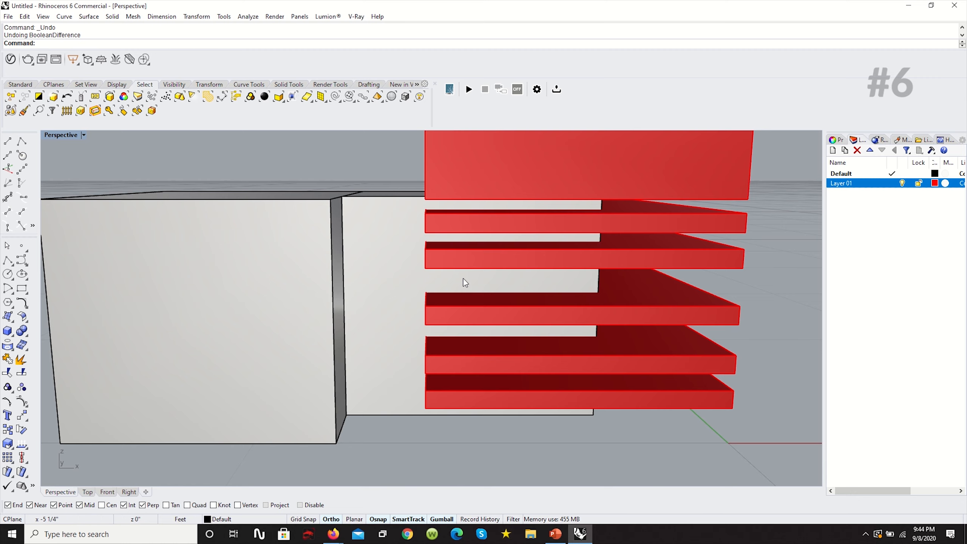
right_click_drag(499, 292, 587, 339)
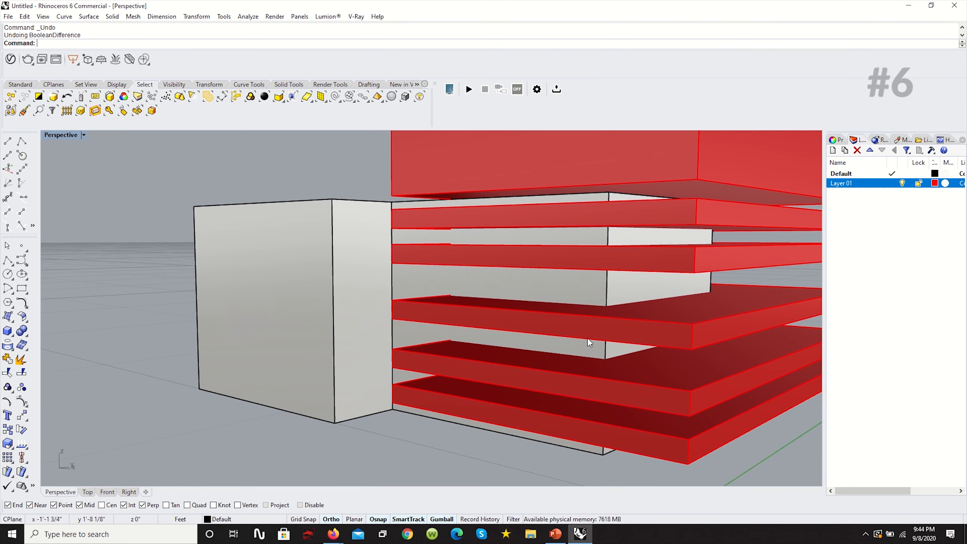
Set the Perspective viewport's display mode to Ghosted and inspect where the red slabs pass through the grey box.
left_click(84, 136)
left_click(76, 197)
right_click_drag(195, 258, 503, 344)
scroll(488, 280, "up", 5)
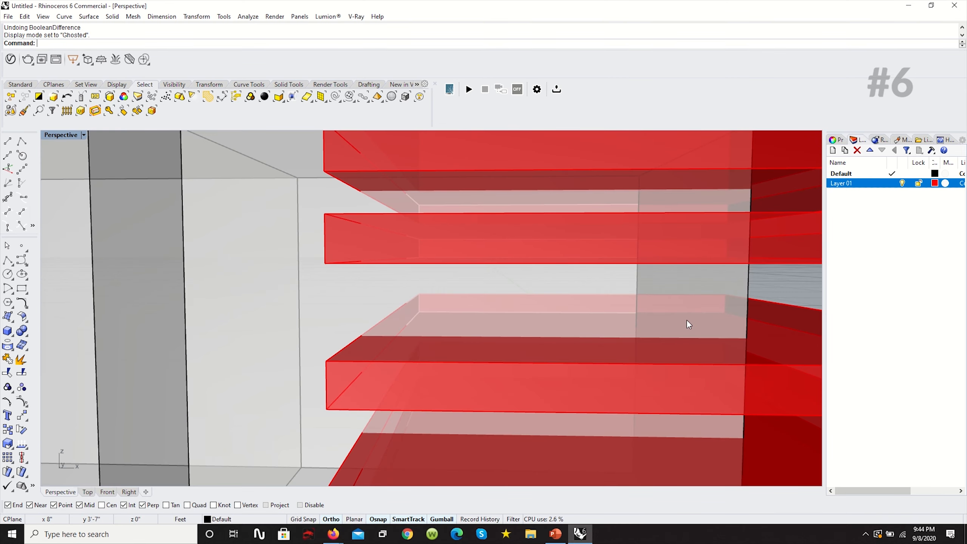
scroll(537, 254, "down", 8)
right_click_drag(537, 315, 468, 338)
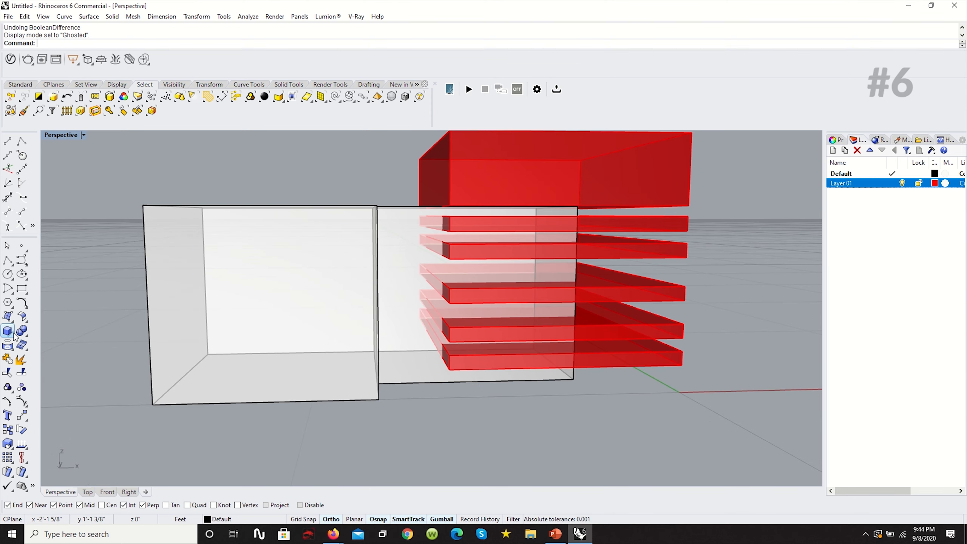
Run Boolean Intersection with the overlapped grey box as the first set and the five red slabs as the second.
left_click(24, 333)
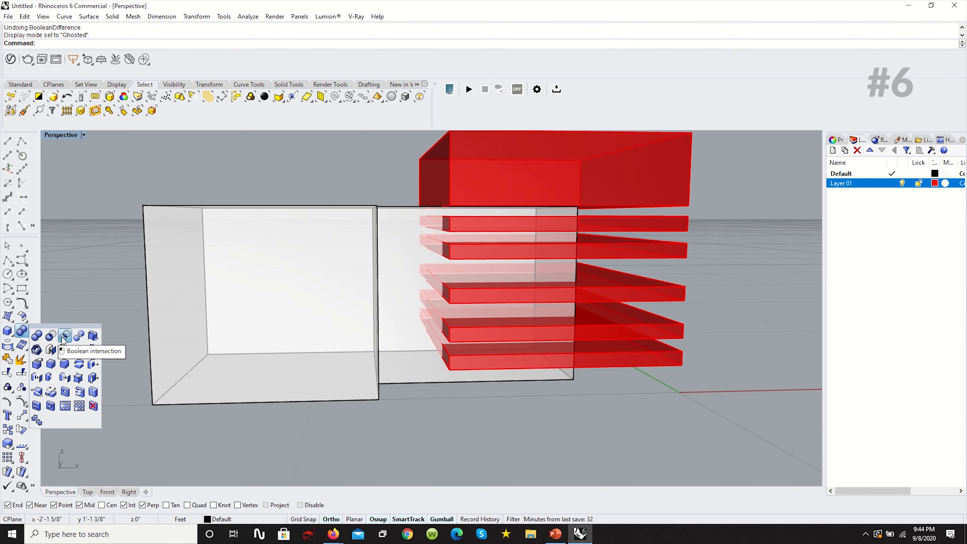
left_click(64, 336)
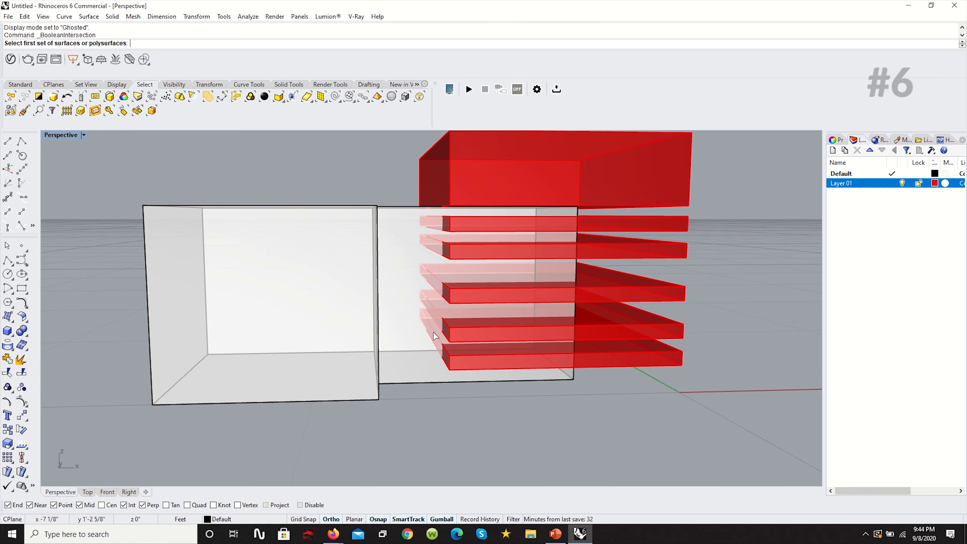
left_click(398, 329)
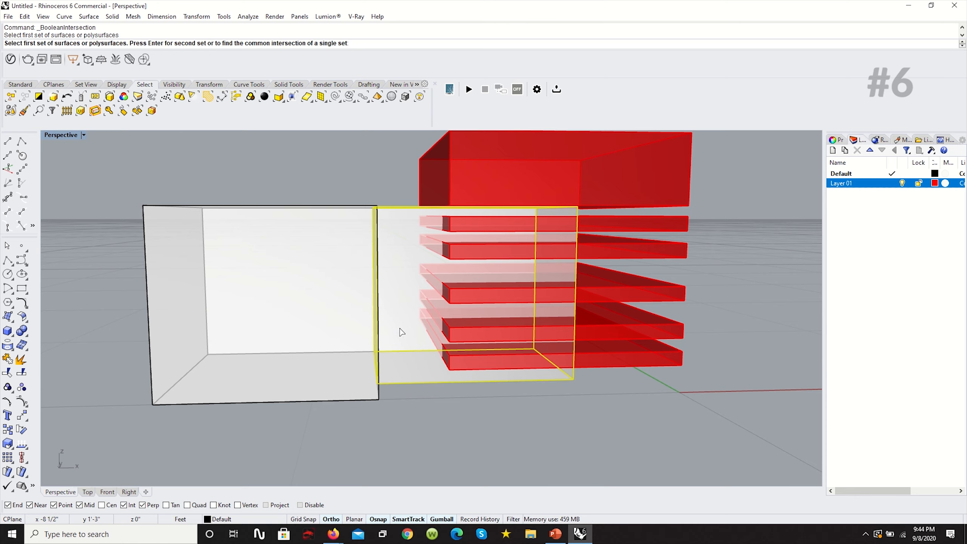
key("Return")
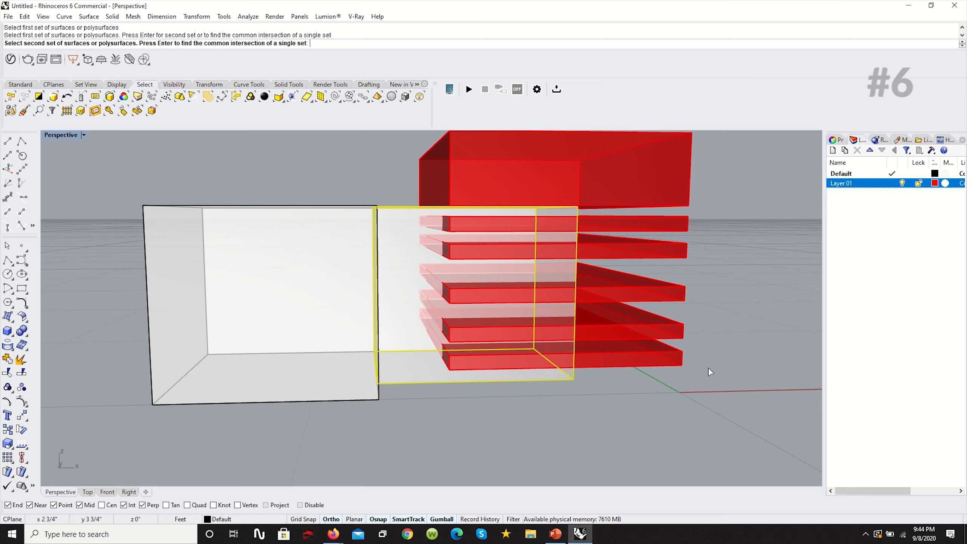
left_click_drag(651, 268, 633, 271)
key("Return")
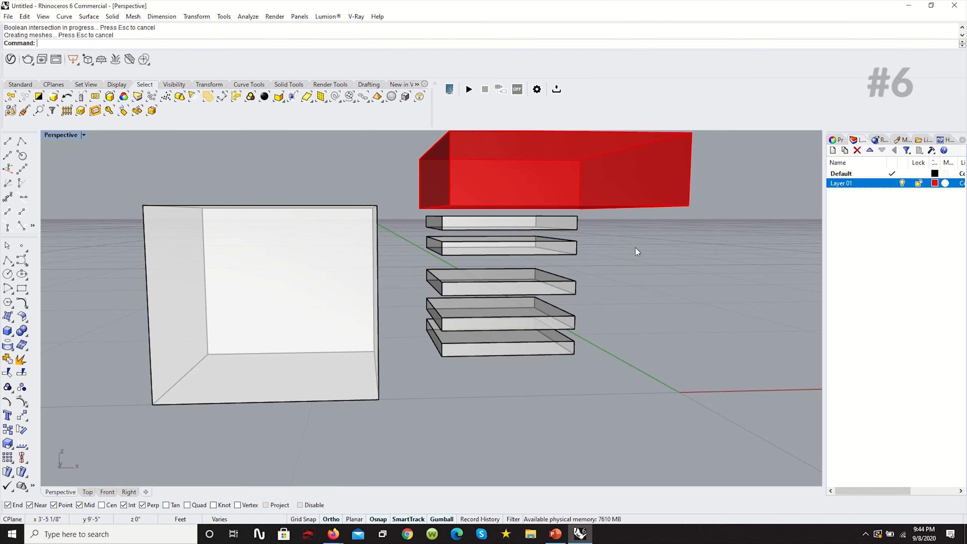
right_click_drag(634, 246, 419, 368)
scroll(573, 322, "up", 3)
scroll(383, 364, "down", 3)
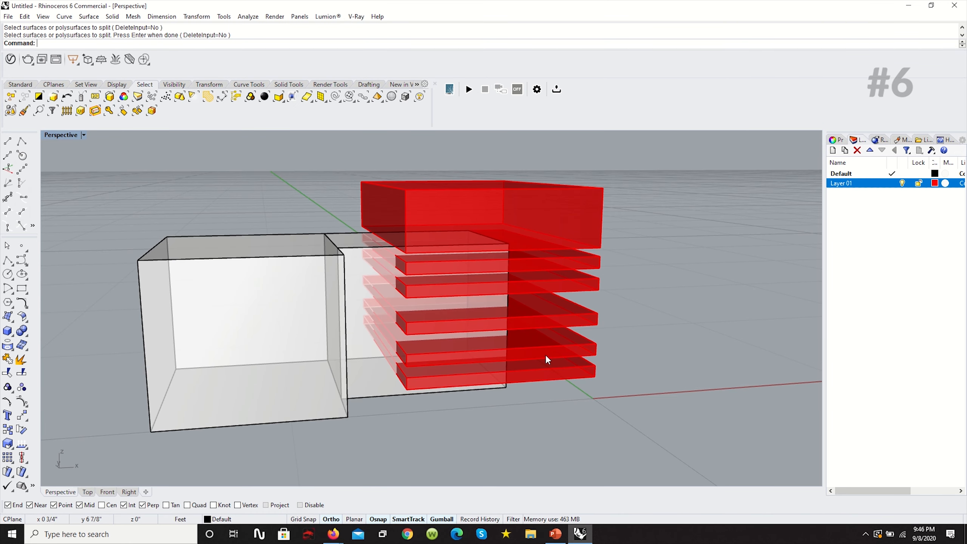
Stretch the five red slabs along their long front edge so they extend past both grey boxes.
left_click_drag(618, 408, 553, 259)
type("Scale")
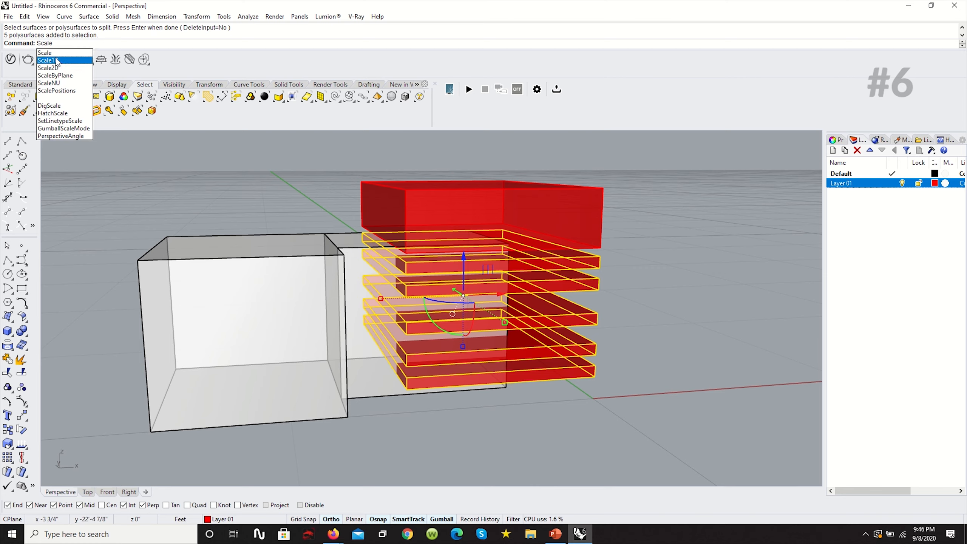
left_click(69, 43)
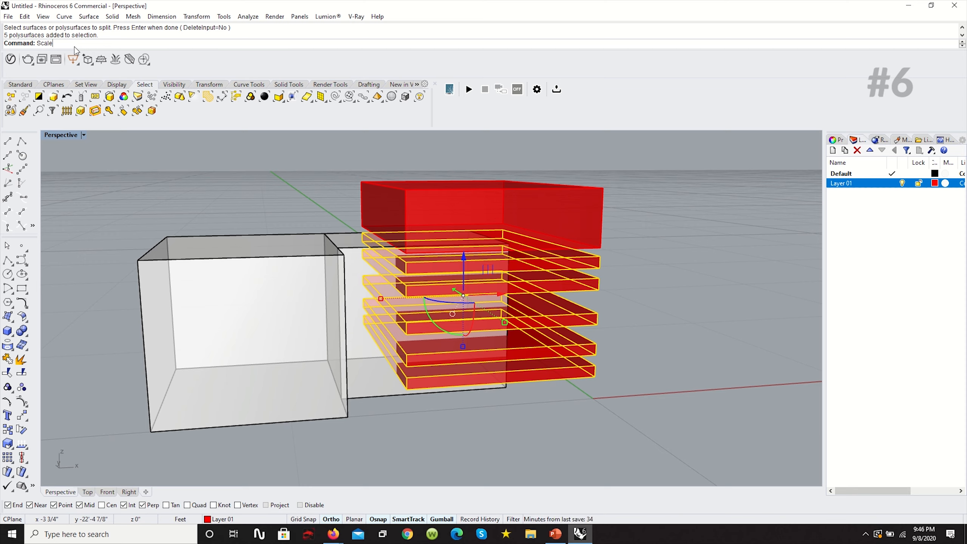
key("BackSpace")
key("BackSpace")
key("BackSpace")
key("BackSpace")
key("BackSpace")
key("Return")
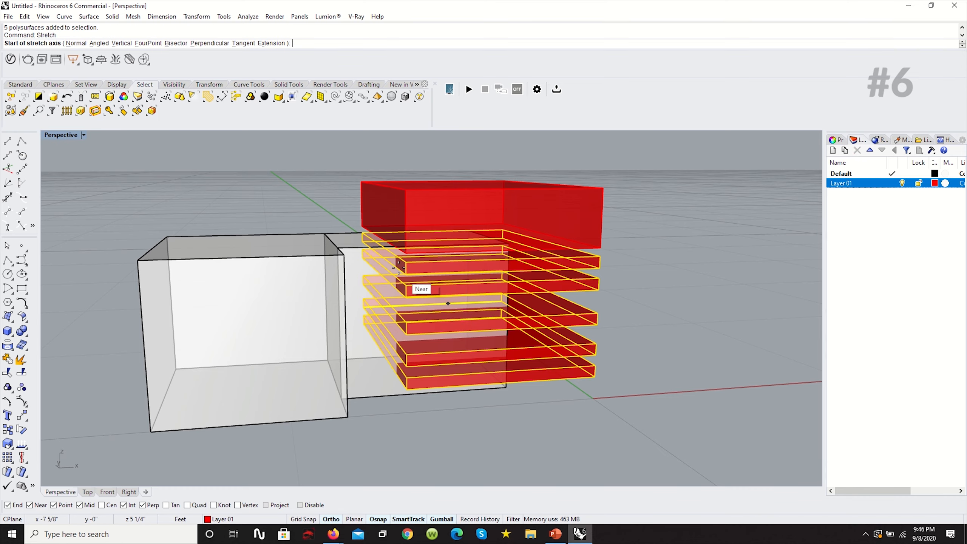
left_click(595, 365)
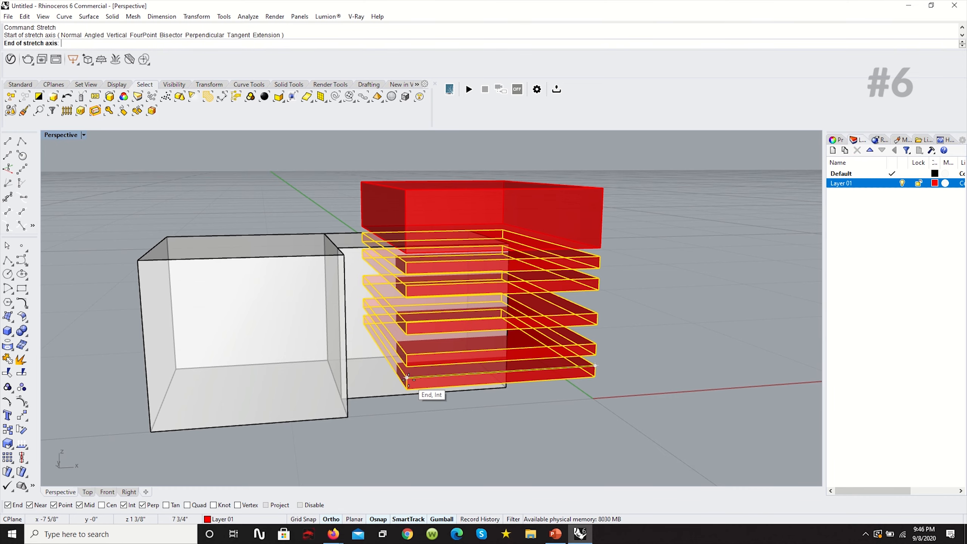
left_click(404, 379)
scroll(308, 395, "down", 3)
right_click_drag(153, 404, 374, 414)
key("Escape")
right_click_drag(467, 408, 543, 418)
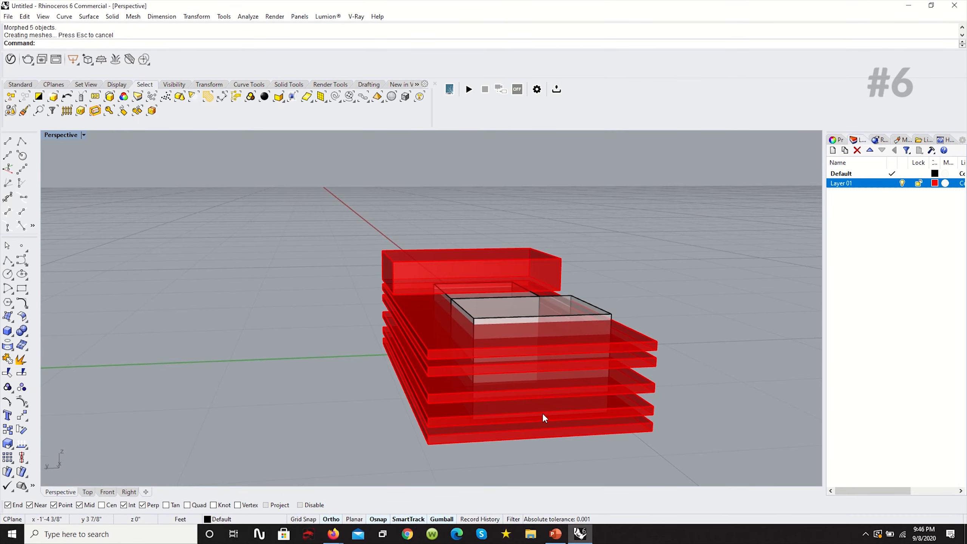
Move the five stretched red slabs slightly in the negative Y direction and deselect them.
right_click_drag(460, 446, 230, 435)
left_click_drag(155, 296, 154, 293)
right_click_drag(236, 328, 533, 375)
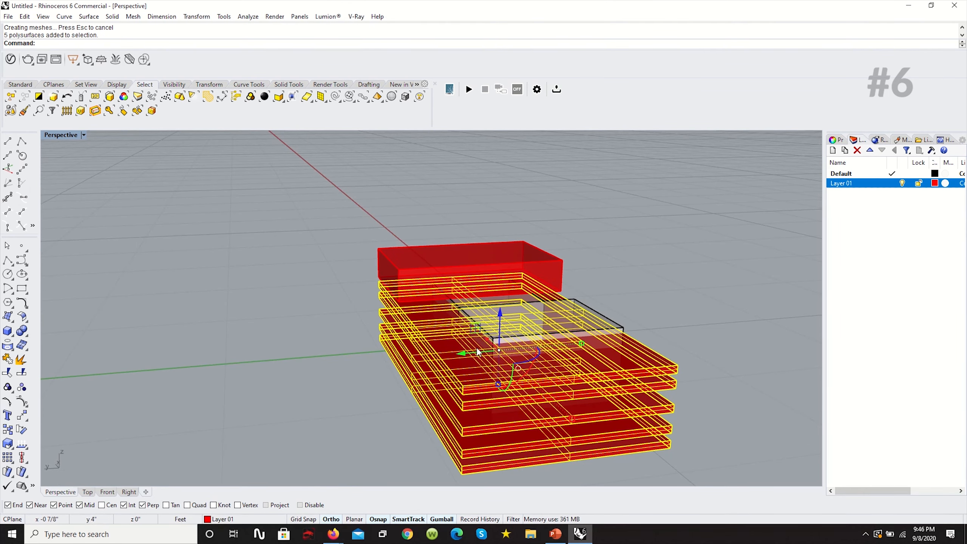
left_click_drag(463, 352, 473, 354)
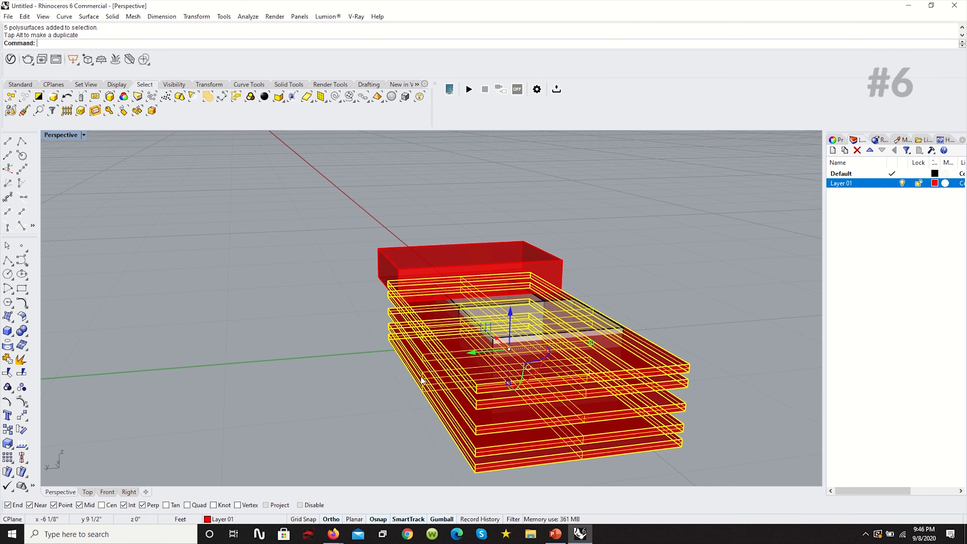
left_click(327, 368)
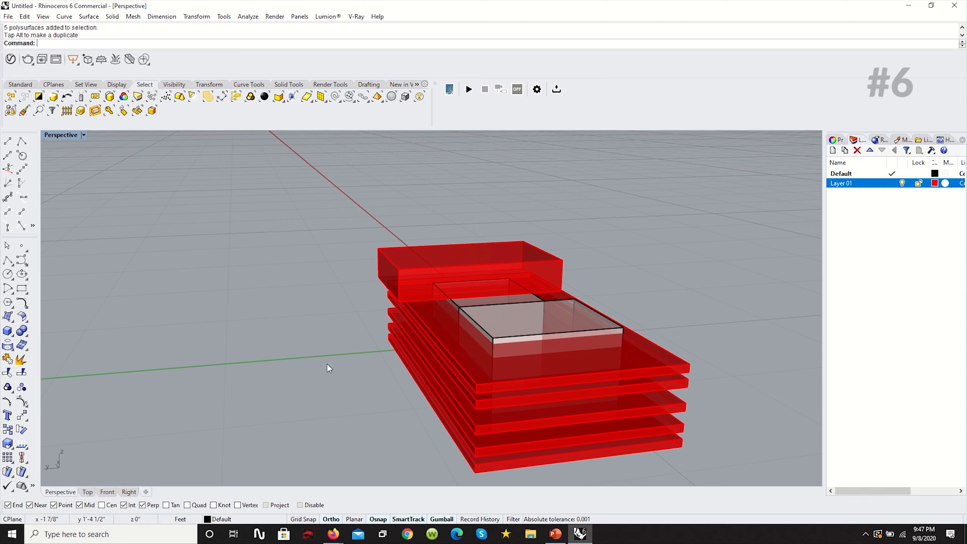
right_click_drag(328, 364, 565, 282)
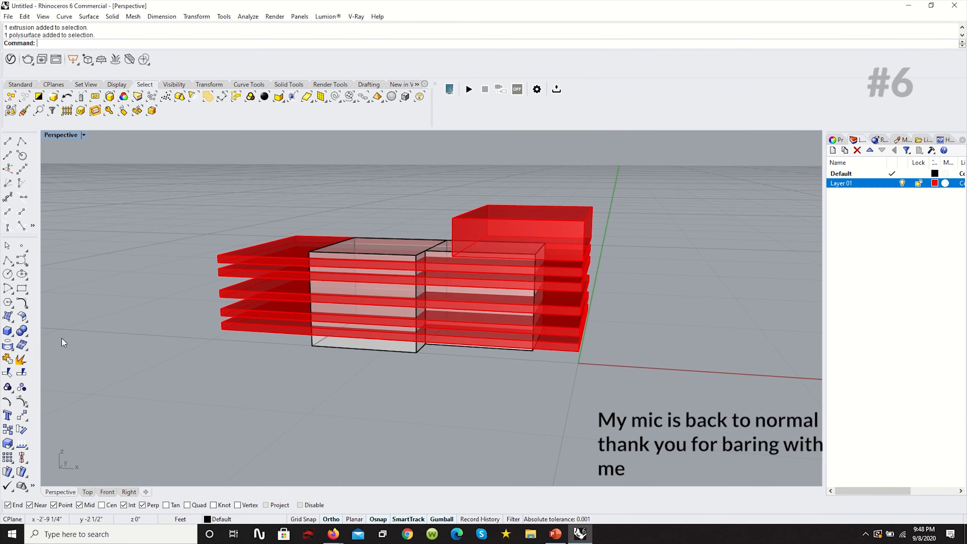
Split both grey boxes with the five red slabs as cutting objects using Boolean Split, keeping the input objects.
left_click(30, 338)
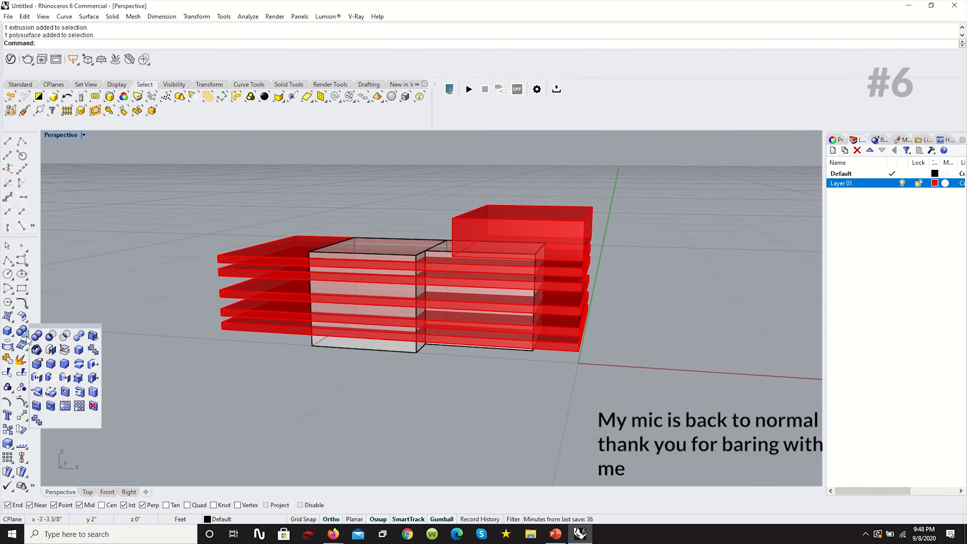
left_click(78, 337)
left_click(399, 352)
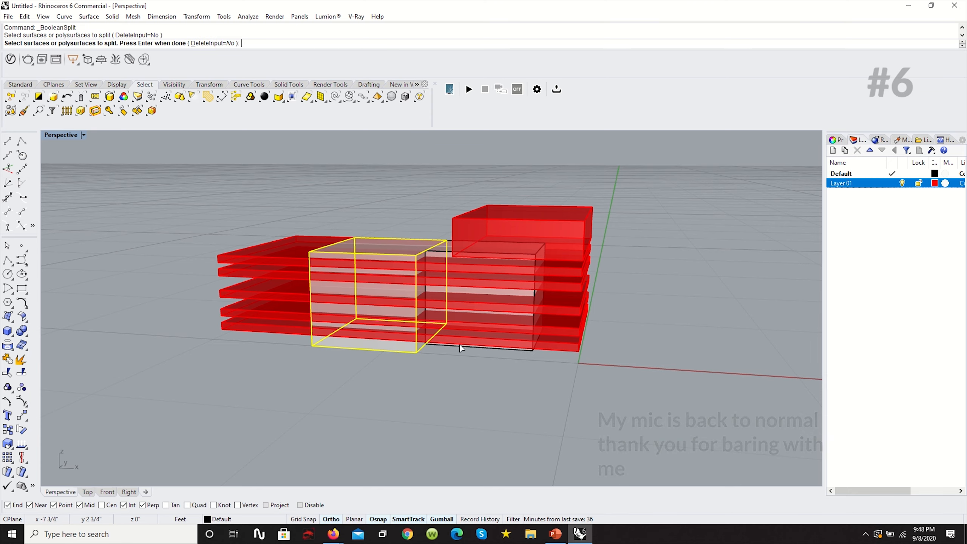
left_click(458, 347)
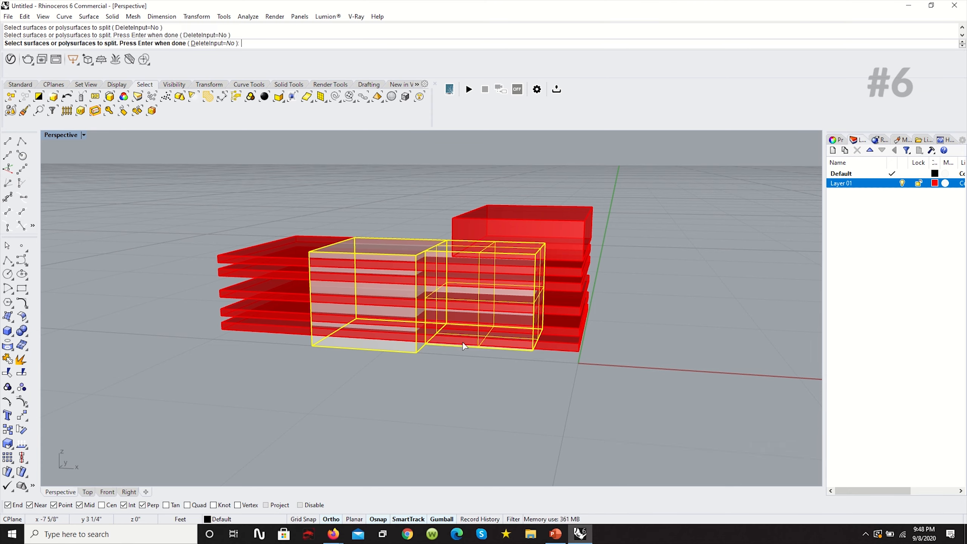
key("Return")
left_click_drag(255, 363, 184, 201)
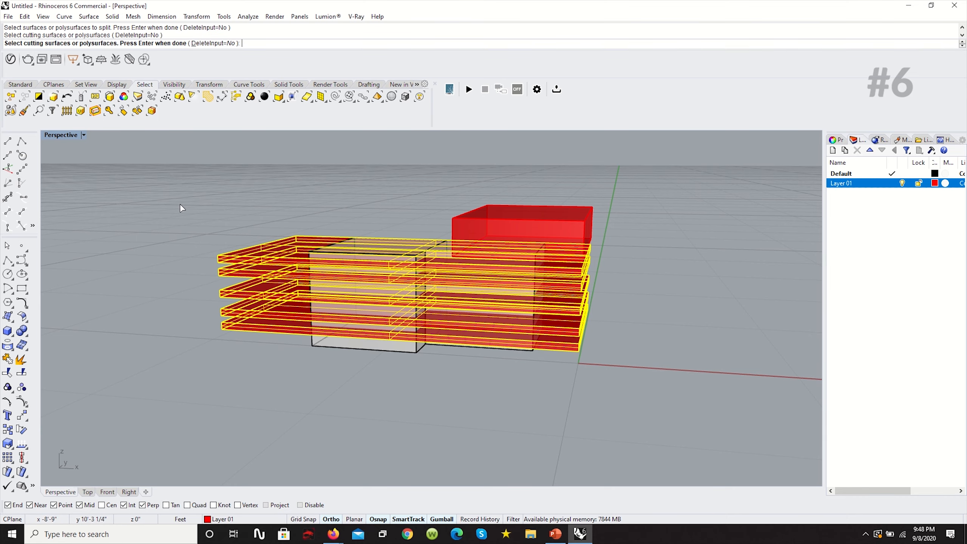
key("Return")
right_click_drag(388, 303, 476, 364)
scroll(421, 360, "up", 3)
Delete the two original uncut grey boxes, keeping the pieces produced by the Boolean Split.
left_click(423, 358)
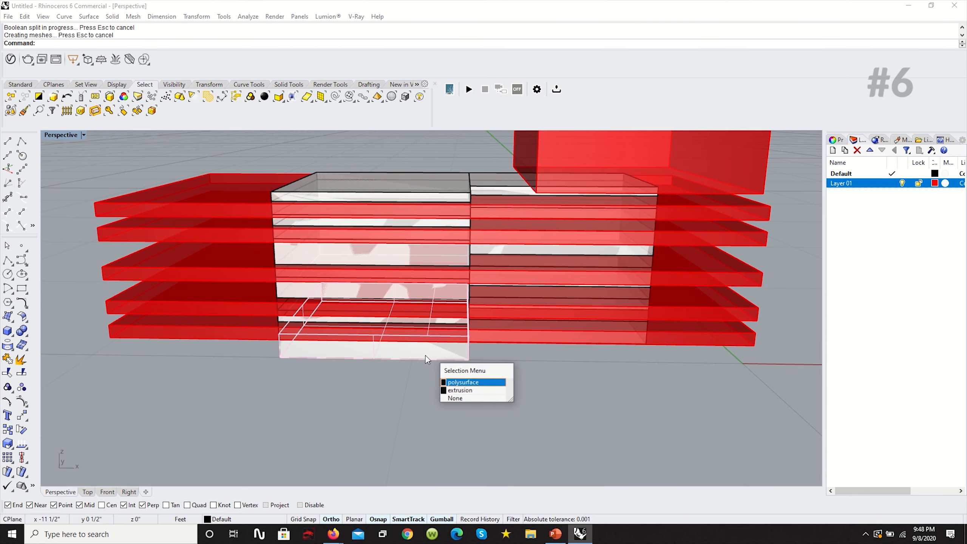
left_click(460, 390)
right_click_drag(600, 364, 595, 351)
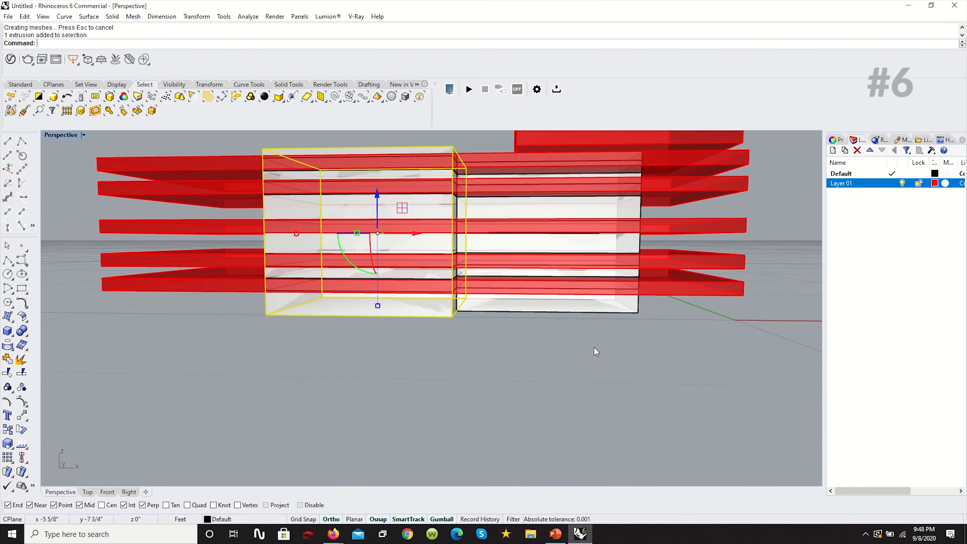
left_click(596, 308)
left_click(632, 333)
right_click_drag(472, 360, 470, 334)
key("Delete")
Delete the five red slabs that served as cutting objects.
scroll(382, 354, "down", 3)
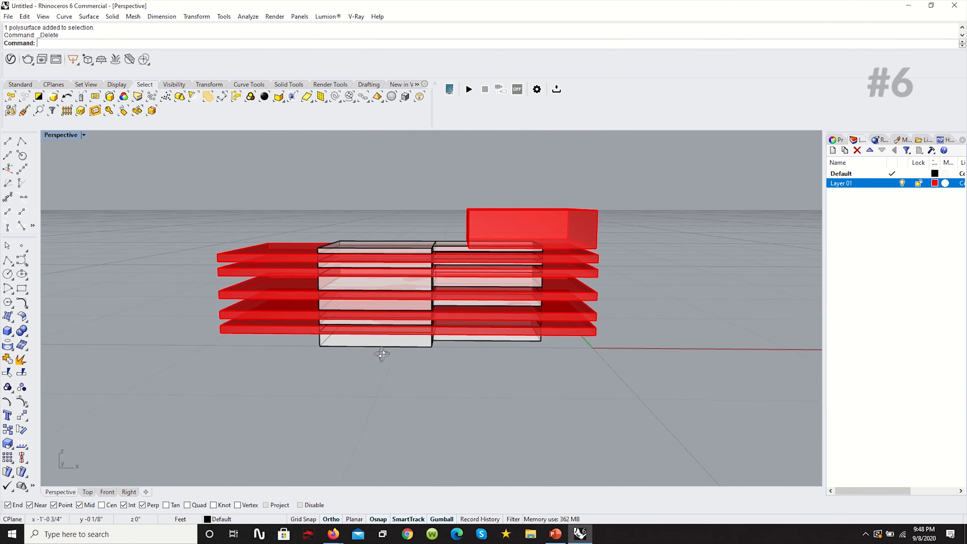
left_click_drag(300, 368, 189, 212)
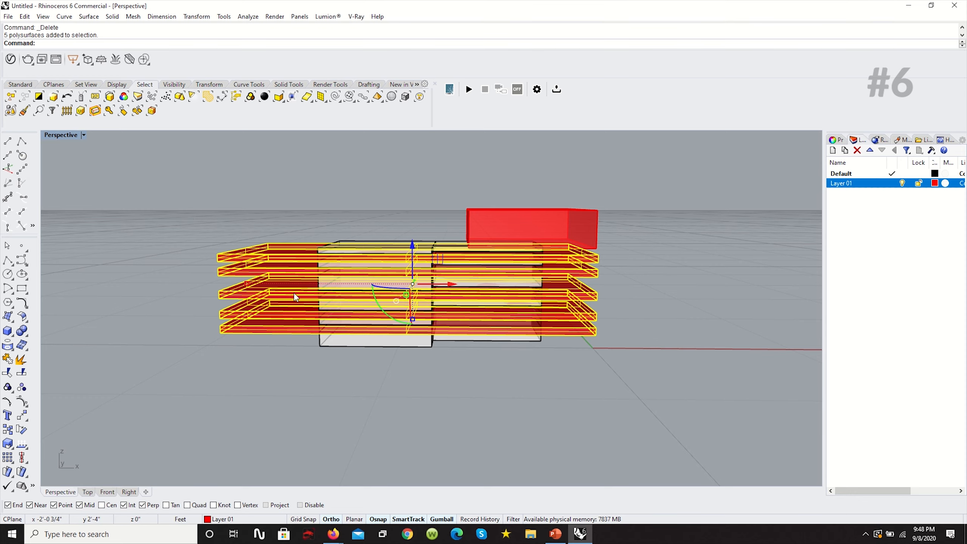
key("Delete")
Delete one slice from the lower part of the front grey box.
right_click_drag(302, 310, 323, 305)
scroll(352, 301, "up", 5)
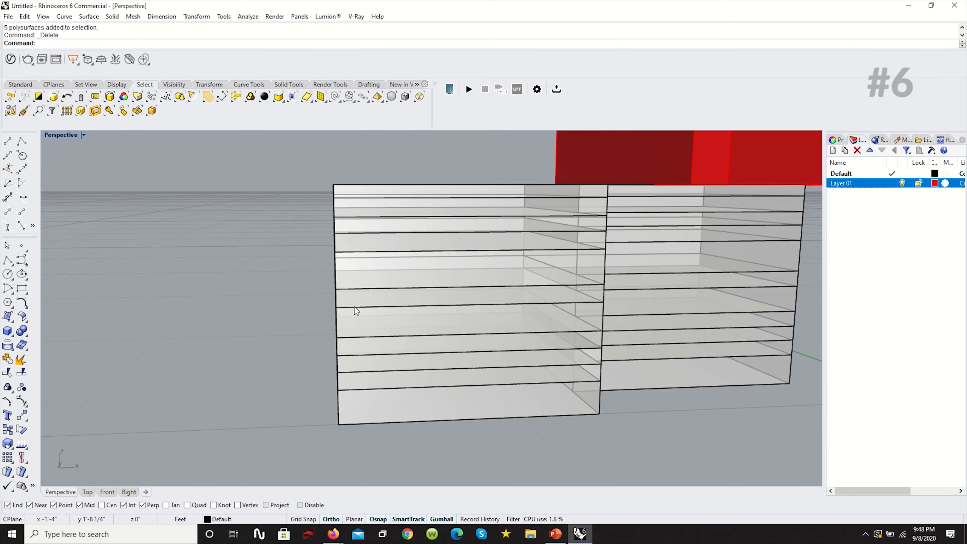
left_click(364, 321)
left_click(382, 337)
right_click_drag(383, 347, 344, 357)
scroll(228, 300, "up", 6)
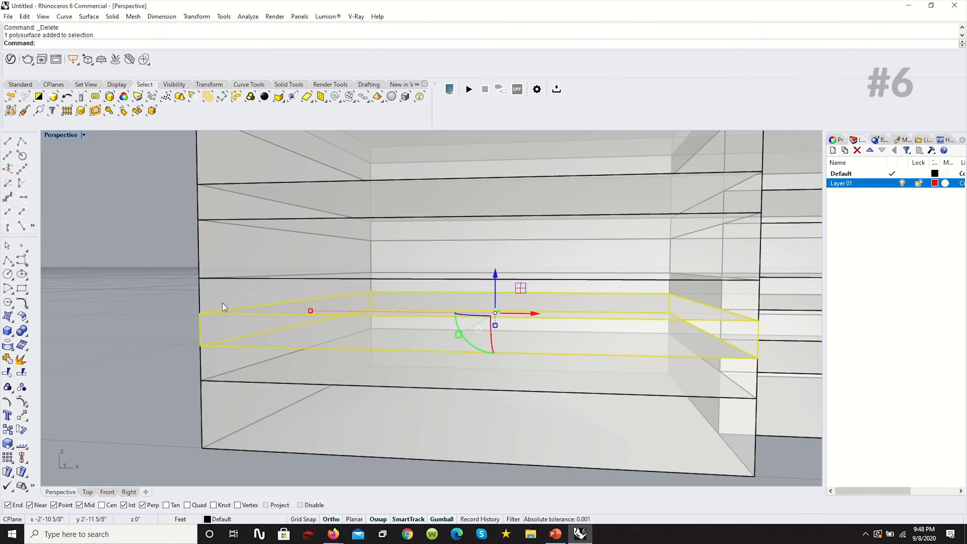
left_click(236, 304)
key("Delete")
Delete two more slices from the middle and upper part of the front grey box.
right_click_drag(314, 332, 312, 342)
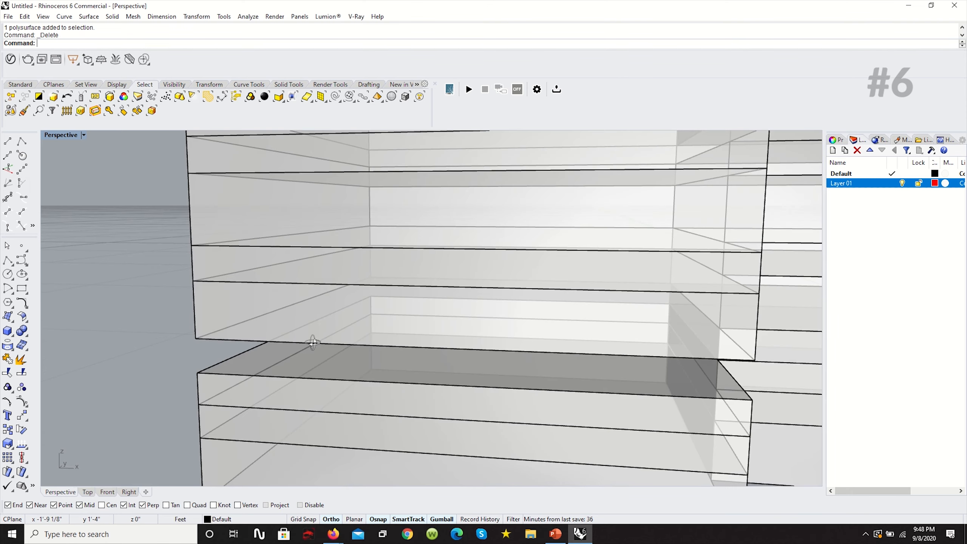
left_click(286, 265)
left_click(247, 238)
key("Delete")
scroll(299, 243, "down", 5)
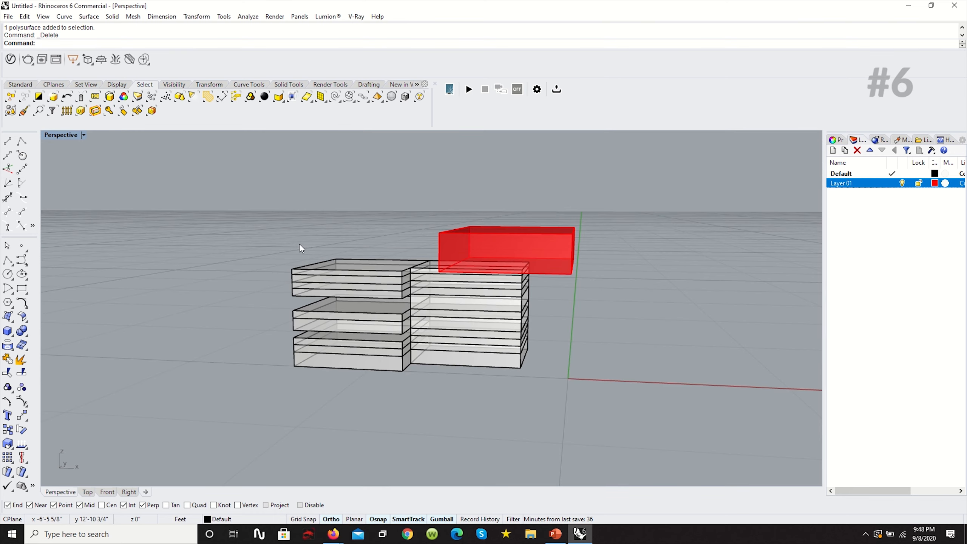
scroll(307, 290, "up", 4)
left_click(305, 294)
key("Delete")
Delete two slices from the rear grey box, one low and one in its upper part.
scroll(375, 337, "down", 3)
scroll(375, 337, "up", 3)
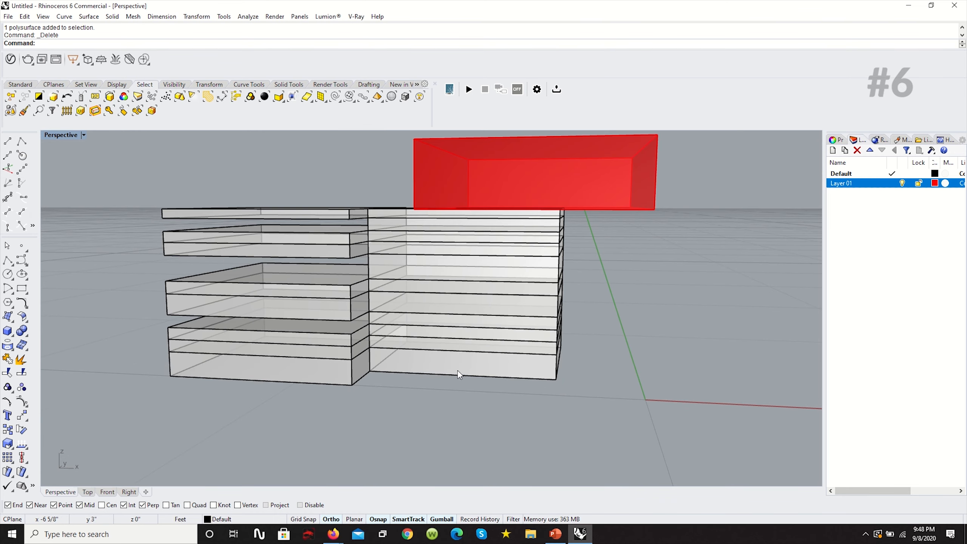
left_click(447, 299)
key("Delete")
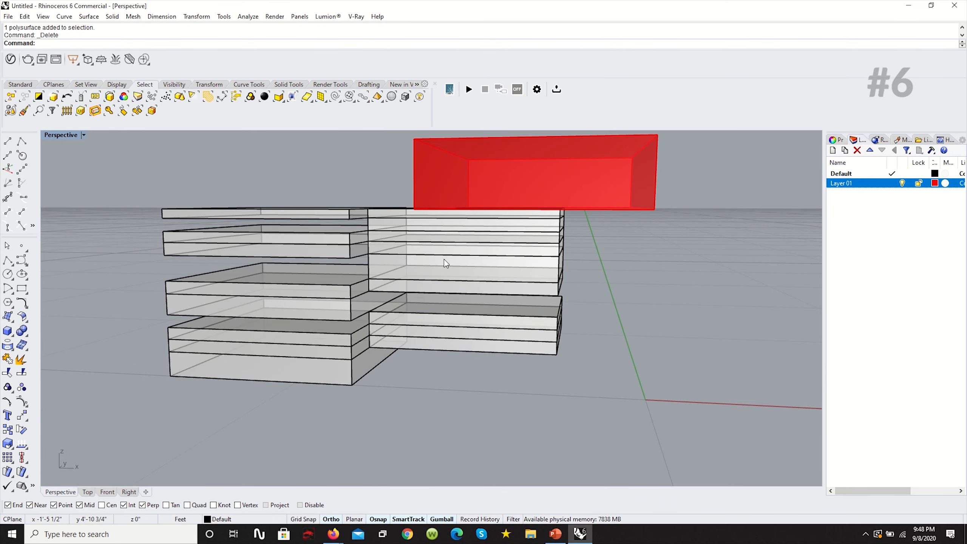
left_click(428, 237)
key("Delete")
right_click_drag(455, 304, 662, 271)
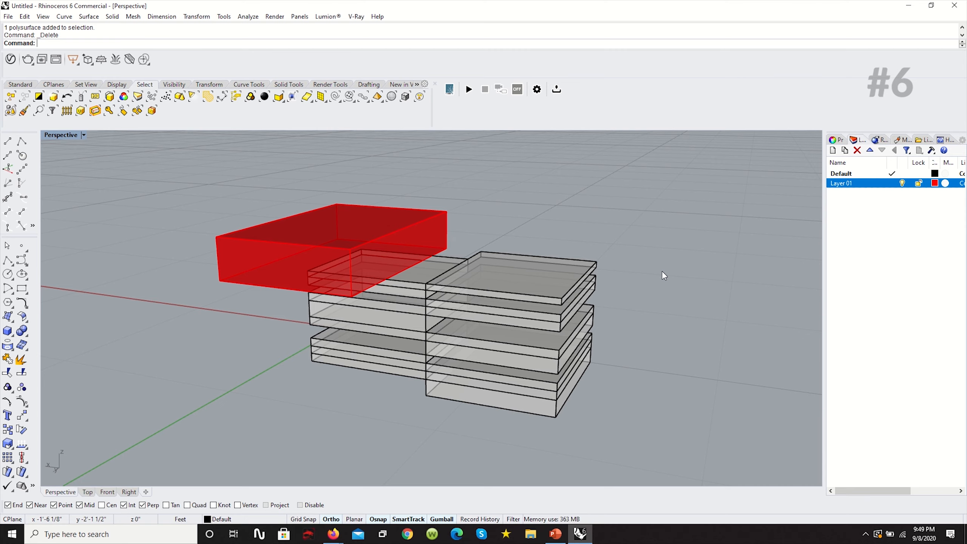
Toggle the Gumball off and on again, select all objects and try moving them horizontally with it.
left_click(443, 519)
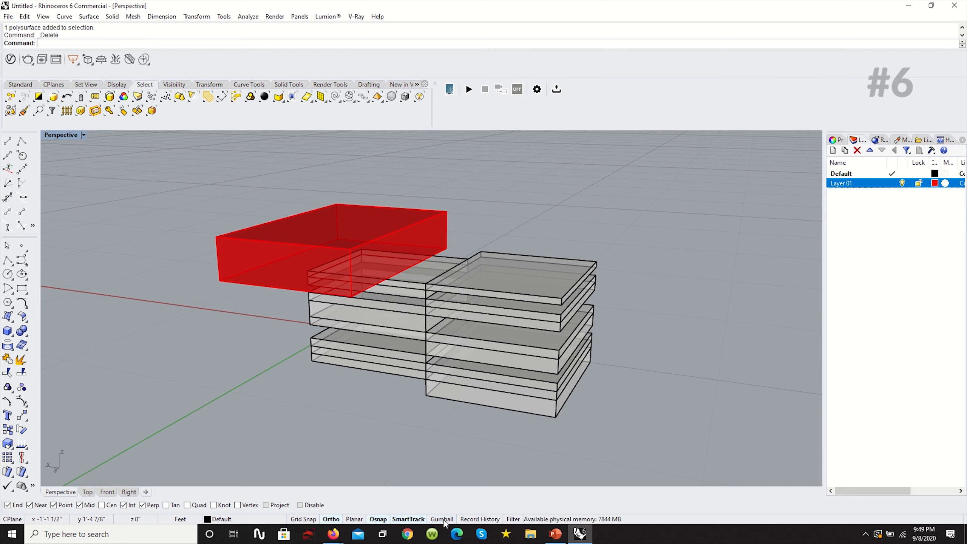
left_click(439, 519)
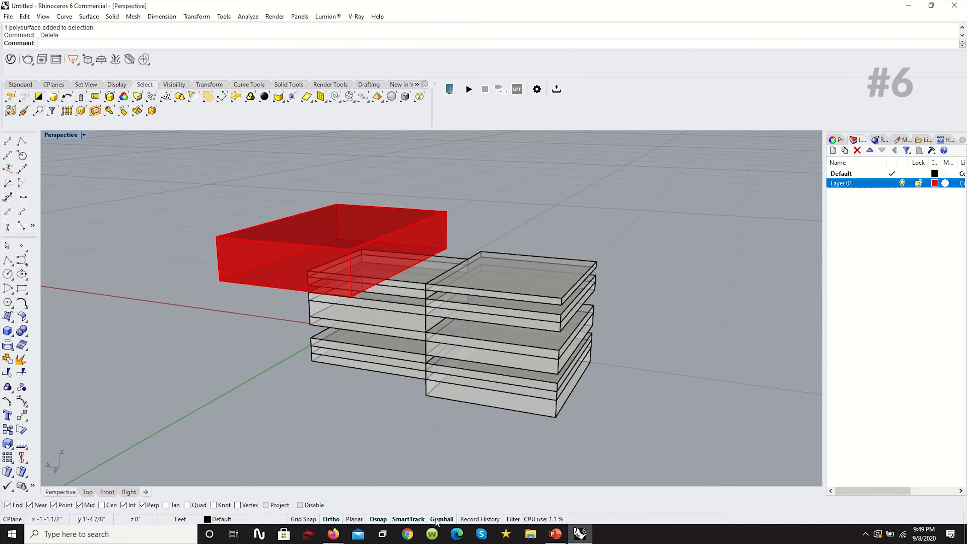
scroll(555, 422, "down", 2)
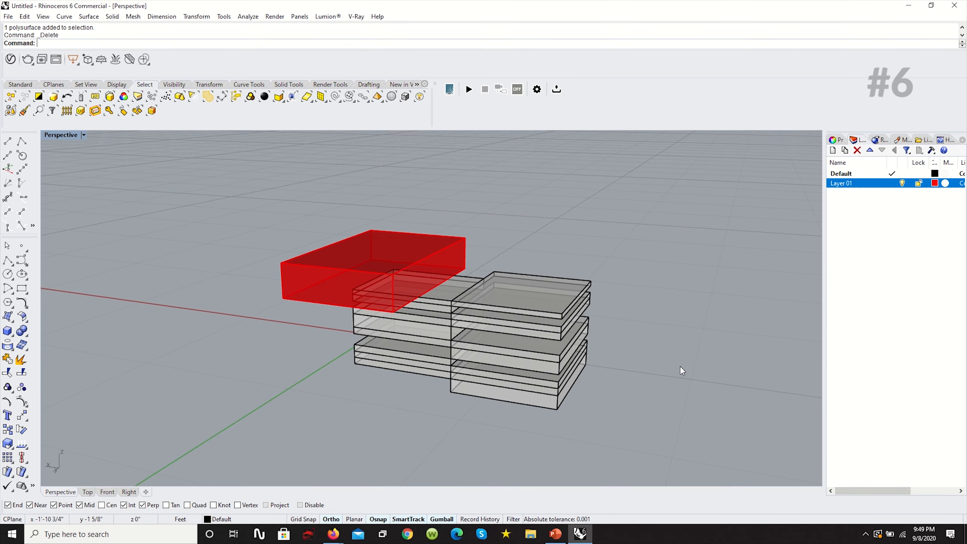
left_click_drag(631, 379, 239, 229)
right_click_drag(473, 335, 405, 349)
left_click_drag(439, 324, 316, 291)
key("ctrl+z")
Try moving all selected objects vertically with the Gumball and shifting them freely without it, undoing each move.
right_click_drag(399, 346, 396, 319)
left_click_drag(407, 308, 453, 126)
key("ctrl+z")
mouse_move(501, 345)
right_mouse_down()
mouse_move(441, 342)
mouse_move(485, 349)
right_mouse_up()
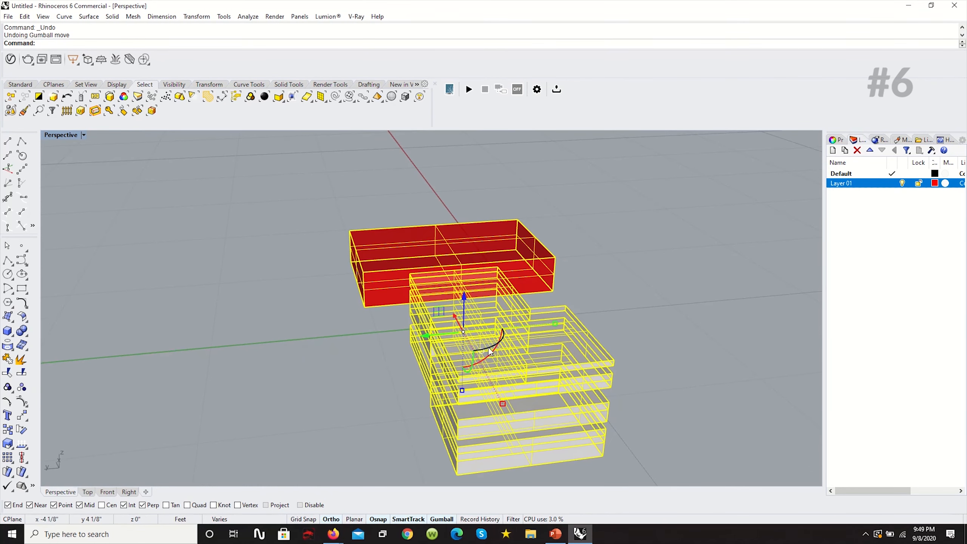
left_click_drag(485, 351, 530, 314)
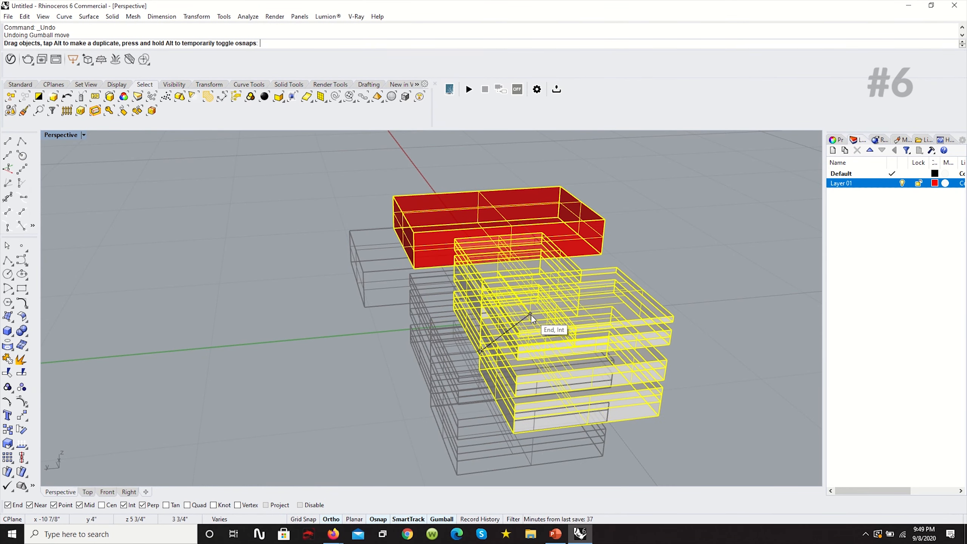
key("ctrl+z")
Try rotating all selected objects with the Gumball arcs, including a quarter turn onto their side, and undo the rotations.
right_click_drag(586, 362, 408, 350)
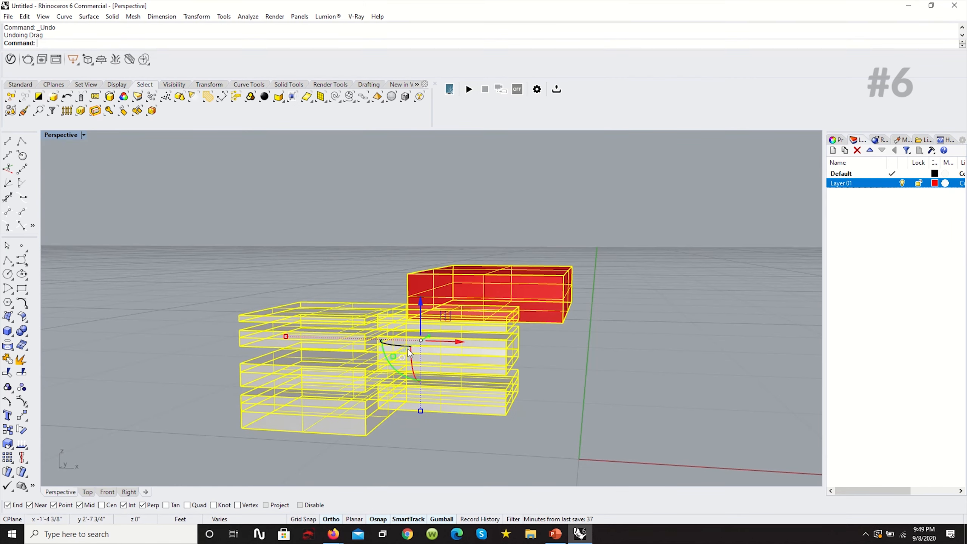
left_click_drag(399, 350, 356, 390)
key("ctrl+z")
left_click_drag(411, 356, 537, 373)
left_click_drag(405, 303, 537, 373)
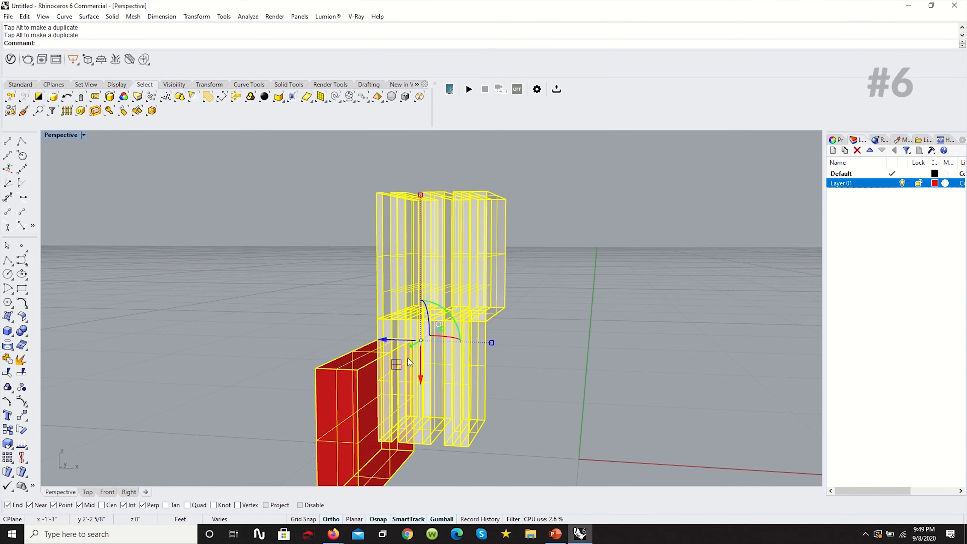
key("ctrl+z")
key("ctrl+z")
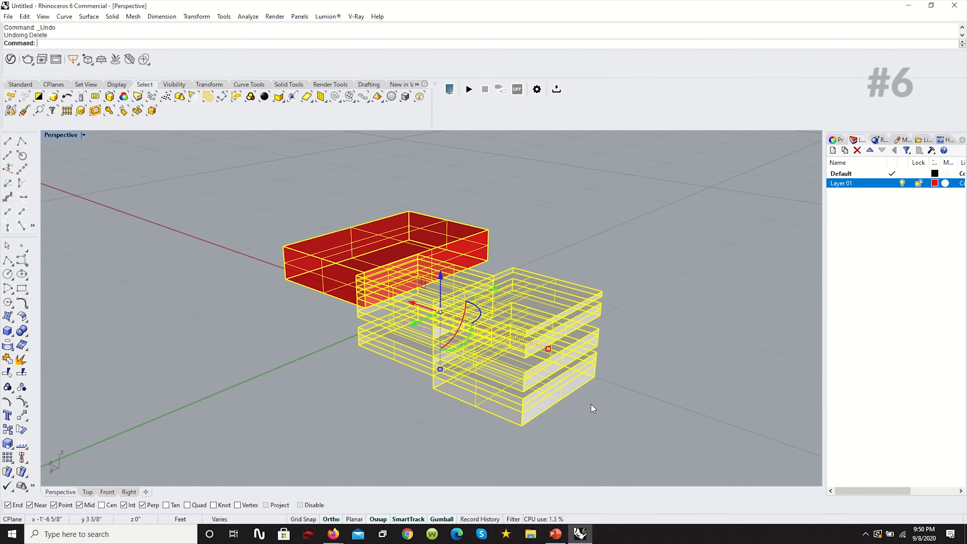
Undo the slice and slab deletions, the Boolean Split, and the move and stretch of the red slabs.
left_click(599, 406)
key("ctrl+z")
key("ctrl+z")
key("ctrl+z")
key("ctrl+z")
key("ctrl+z")
key("ctrl+z")
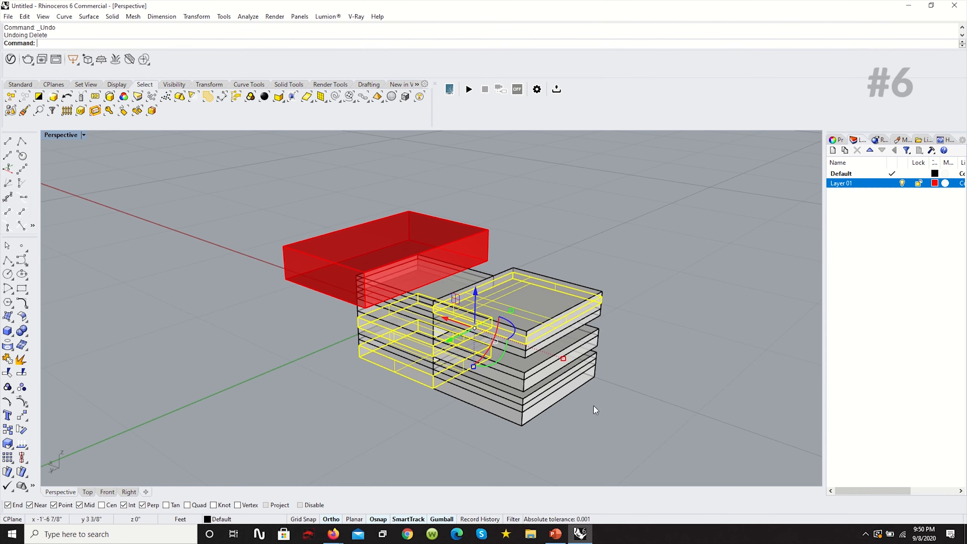
key("ctrl+z")
key("ctrl+z")
key("ctrl+z")
key("ctrl+z")
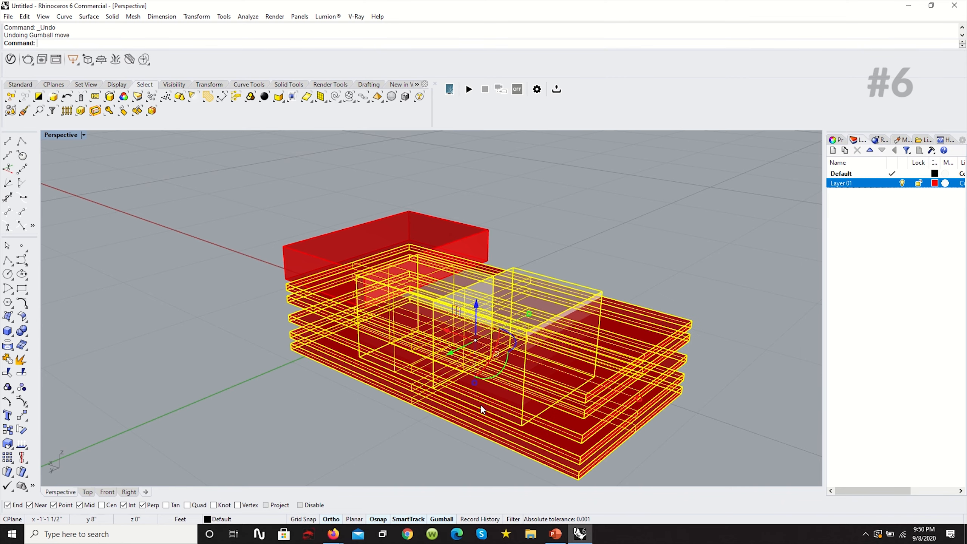
left_click(606, 413)
right_click_drag(611, 406, 78, 328)
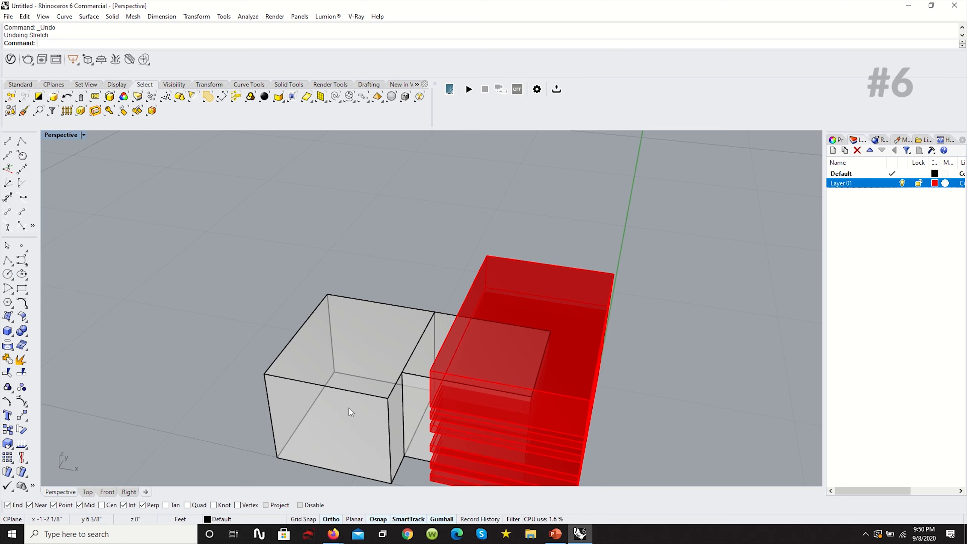
Draw a circle centred on the base of the front grey box and undo its last Gumball move.
right_click_drag(331, 387, 345, 357)
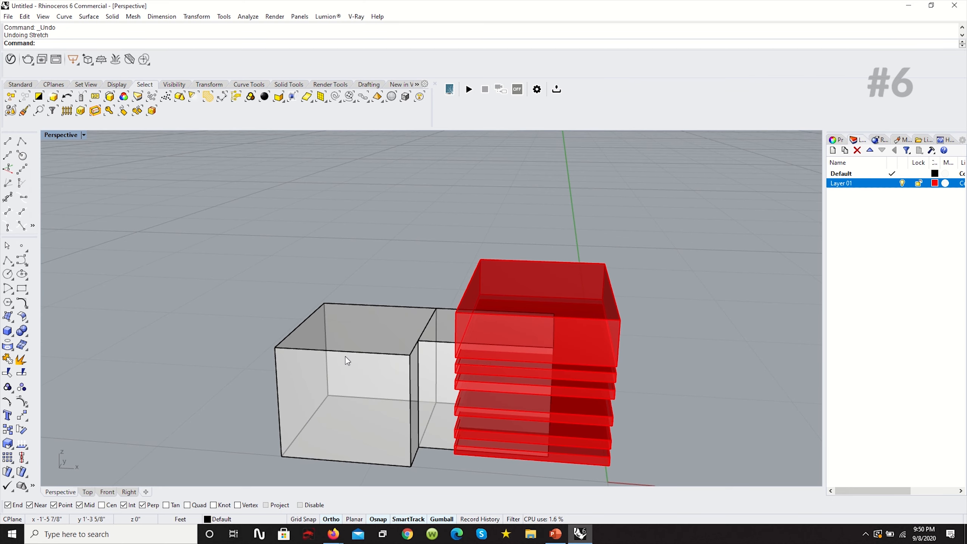
right_click(333, 372)
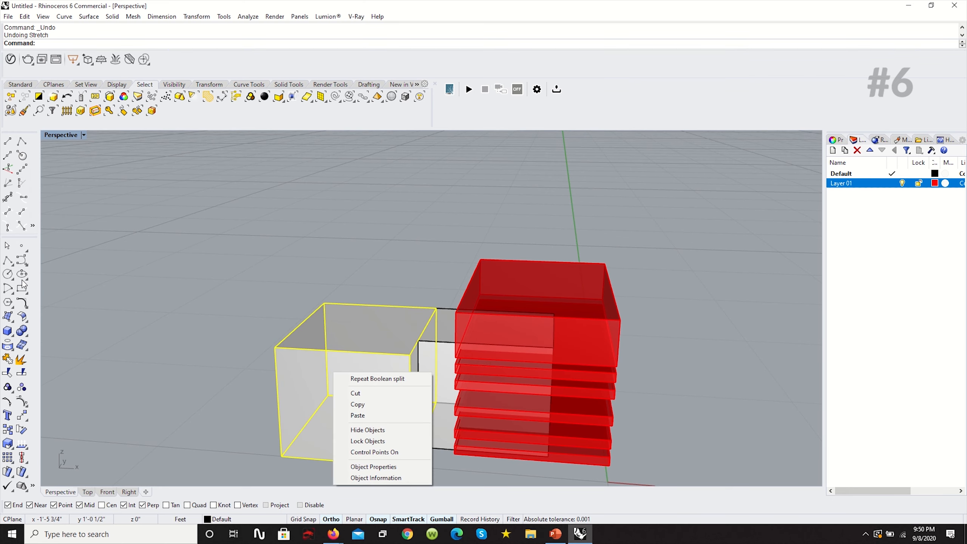
left_click(7, 274)
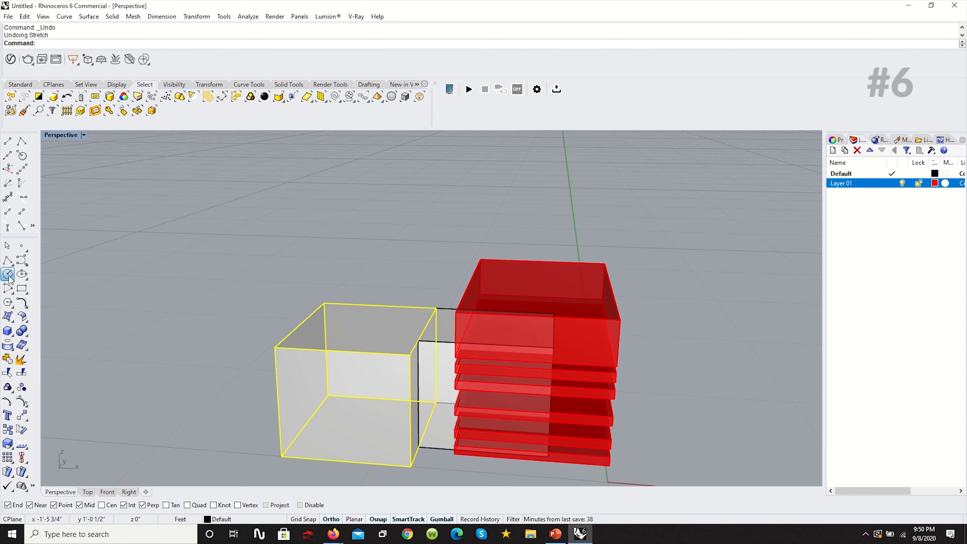
left_click(22, 278)
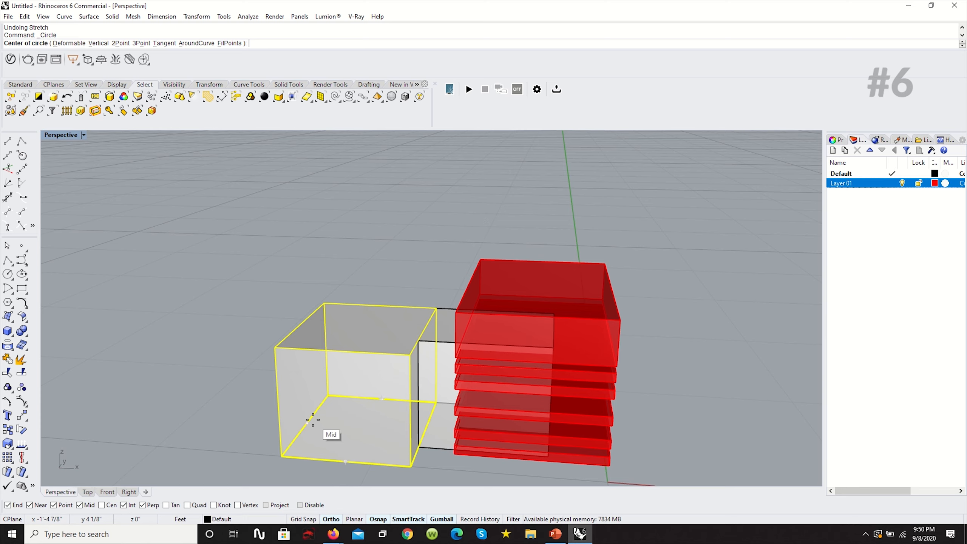
left_click(364, 427)
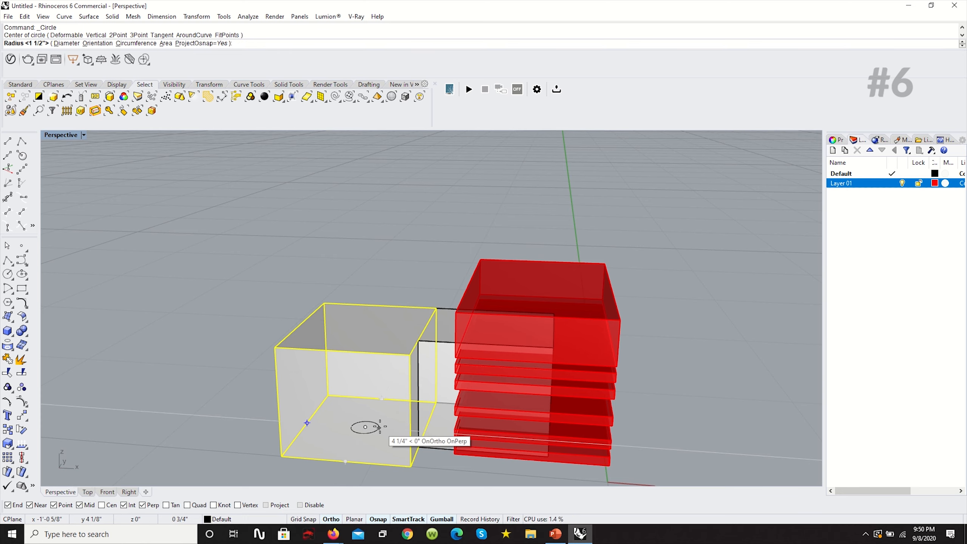
left_click(389, 438)
key("ctrl+z")
key("ctrl+z")
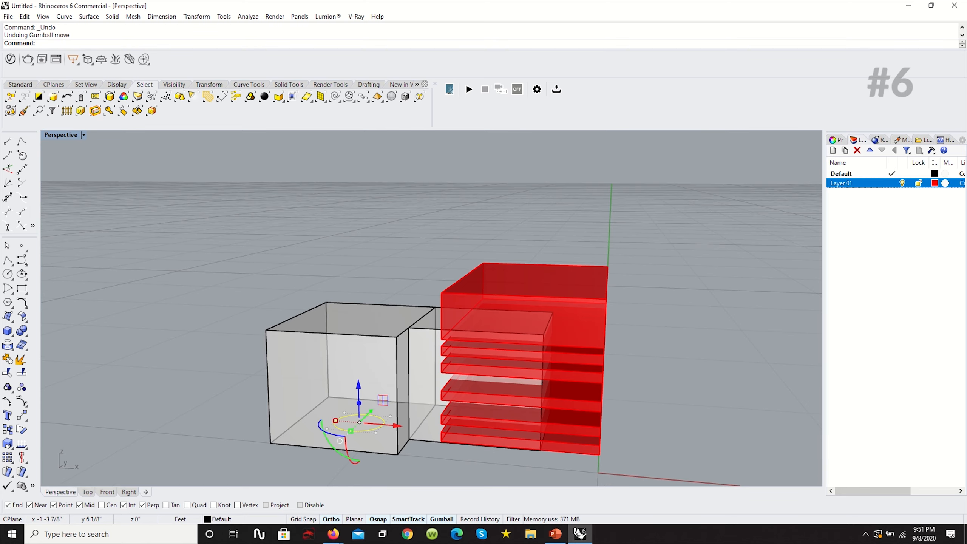
Extrude the circle upward about 4 1/2 inches inside the front grey box and cap both ends.
key("Return")
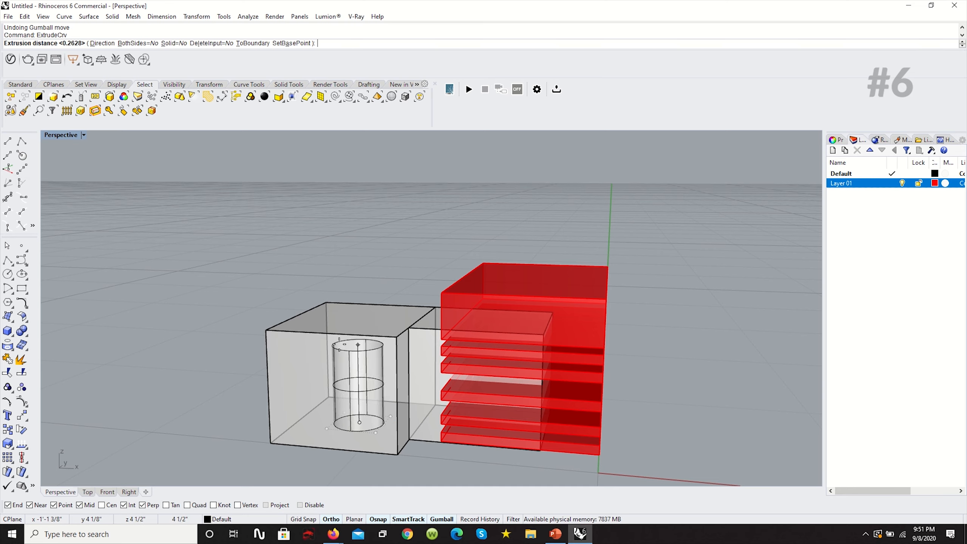
left_click(338, 342)
left_click(356, 350)
type("C")
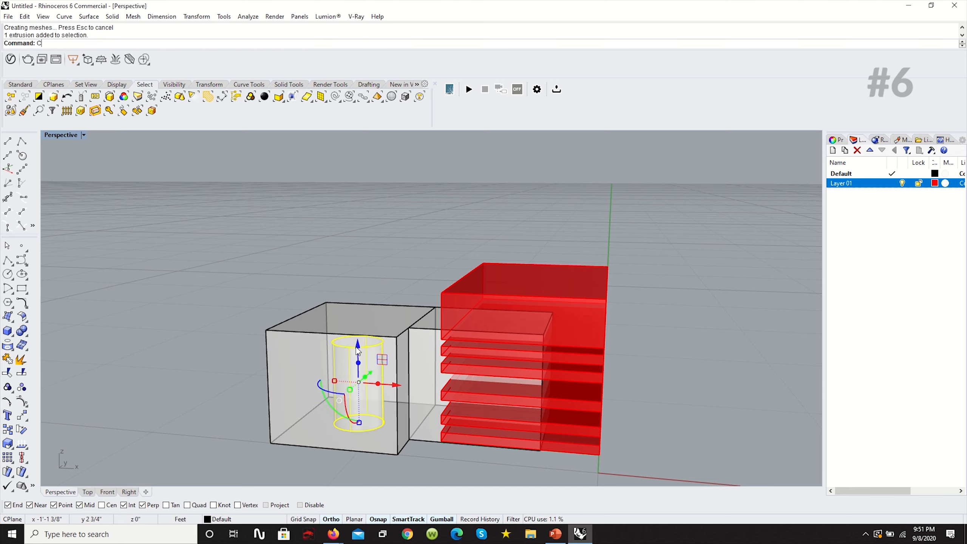
type("ap")
key("Return")
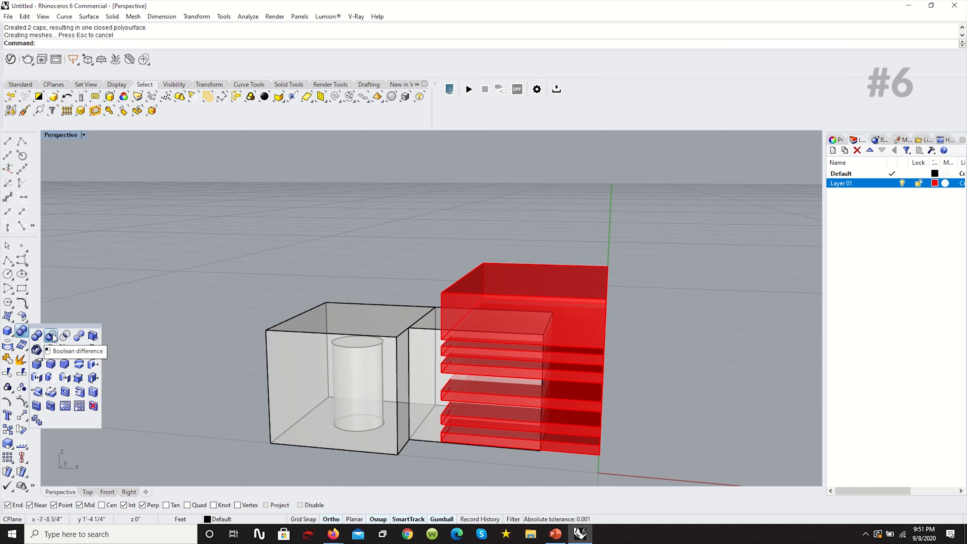
Subtract the capped cylinder from the front grey box with Boolean Difference, deleting the input objects.
left_click(52, 336)
left_click(297, 370)
key("Return")
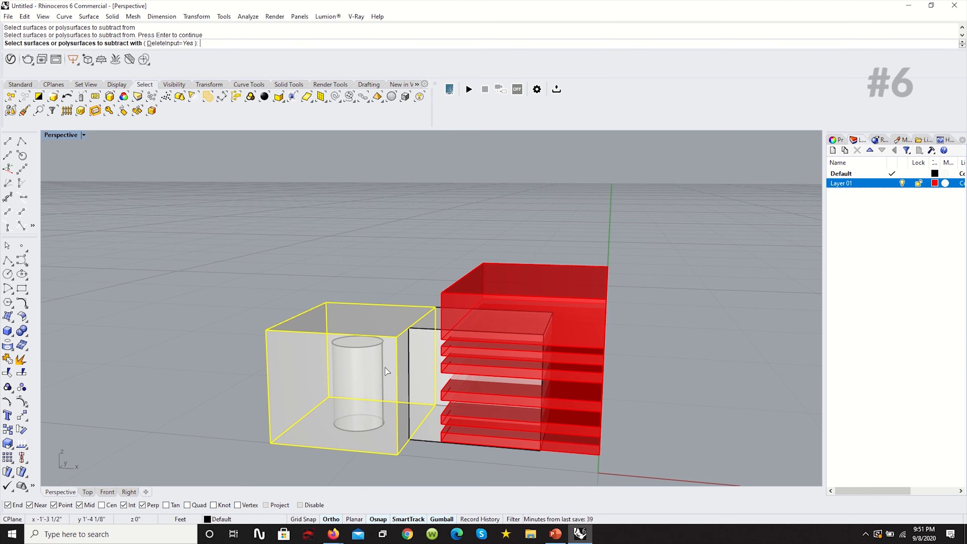
left_click(381, 366)
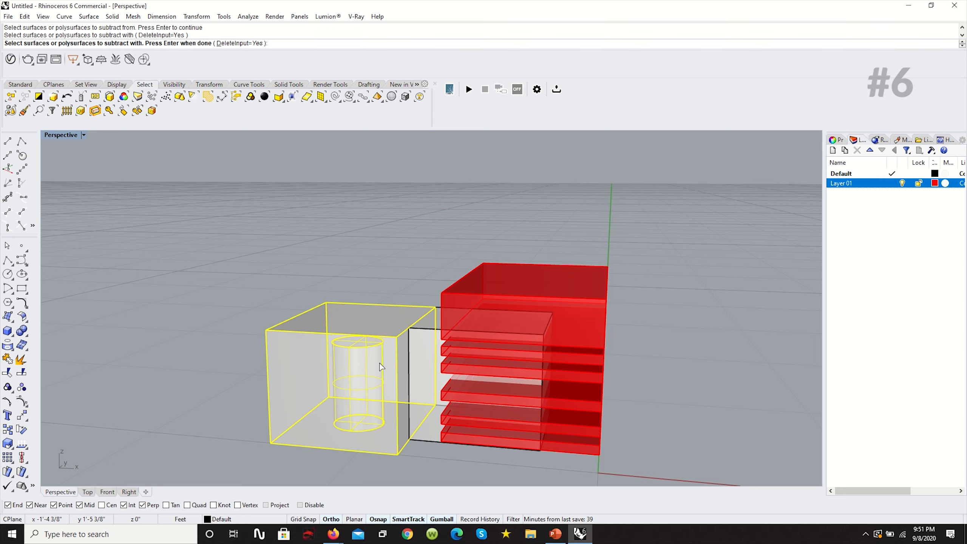
key("Return")
Examine the cylindrical void inside the front grey box from below, above and close up.
right_click_drag(347, 372, 328, 241)
left_click(349, 368)
key("Escape")
scroll(375, 239, "up", 10)
right_click_drag(380, 214, 375, 400)
scroll(397, 305, "down", 10)
scroll(394, 338, "up", 3)
scroll(394, 339, "up", 5)
right_click_drag(392, 341, 495, 400)
scroll(388, 333, "down", 9)
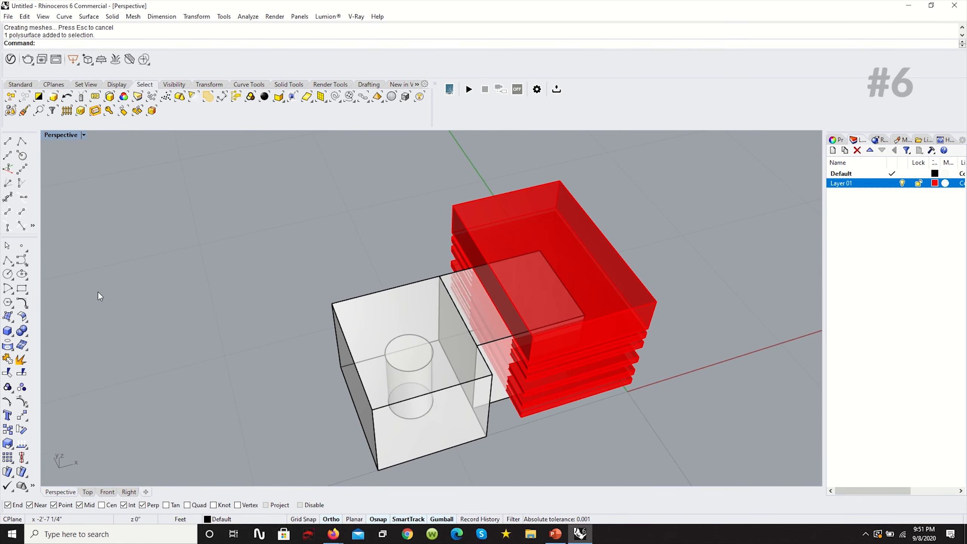
Draw a straight polyline across the base of the front grey box, perpendicular from one bottom edge to the opposite one.
left_click(8, 260)
scroll(376, 398, "up", 2)
left_click(358, 425)
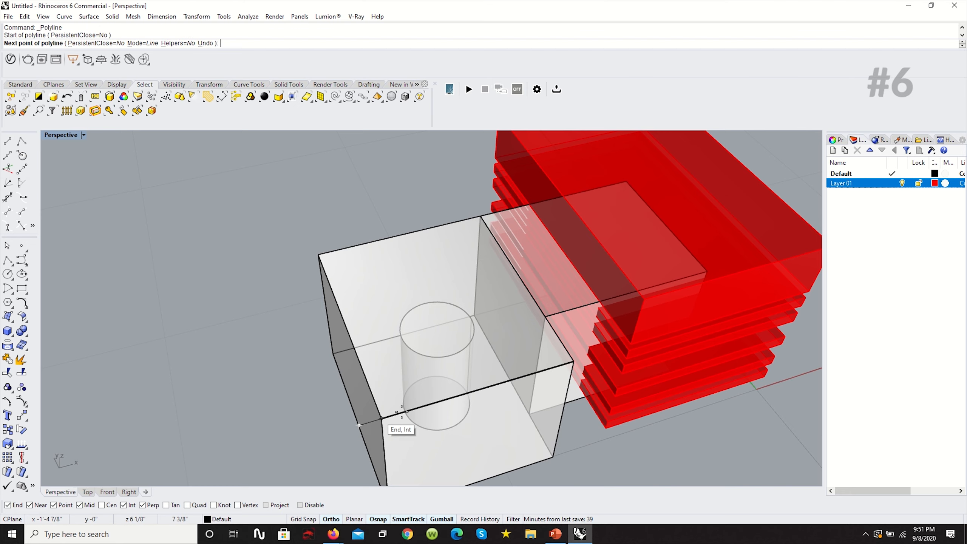
mouse_move(507, 393)
right_mouse_down()
mouse_move(502, 377)
mouse_move(510, 402)
right_mouse_up()
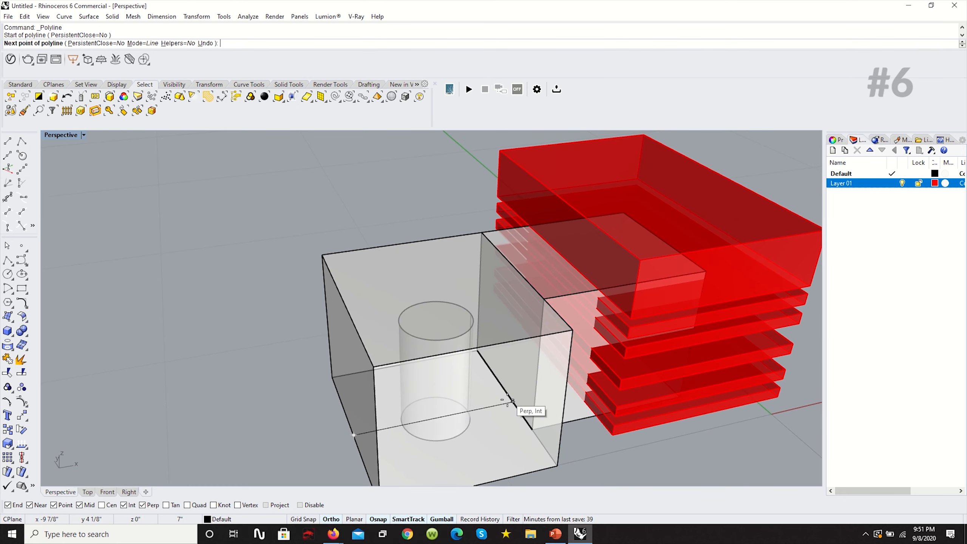
left_click(509, 402)
key("Return")
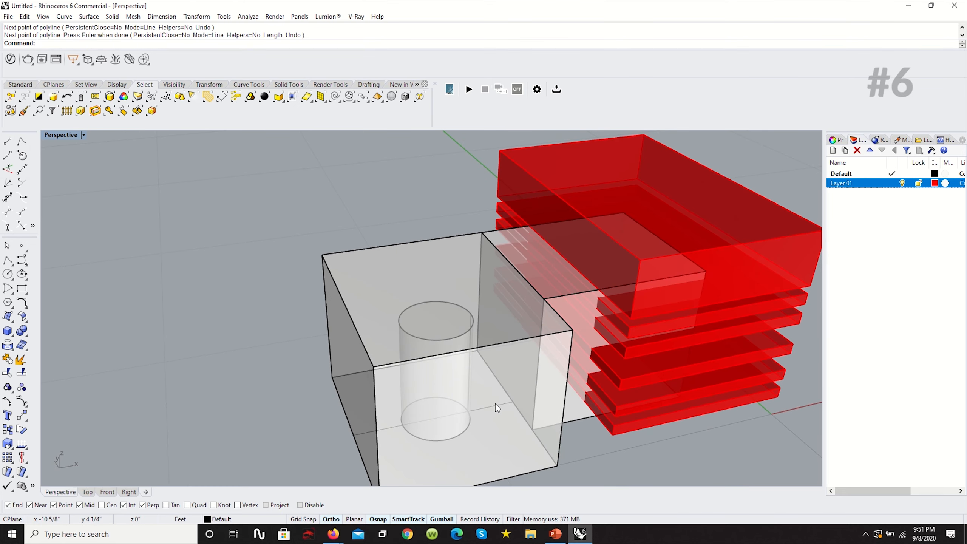
Extrude the base line straight up into a vertical surface that rises well above the front grey box.
left_click(495, 403)
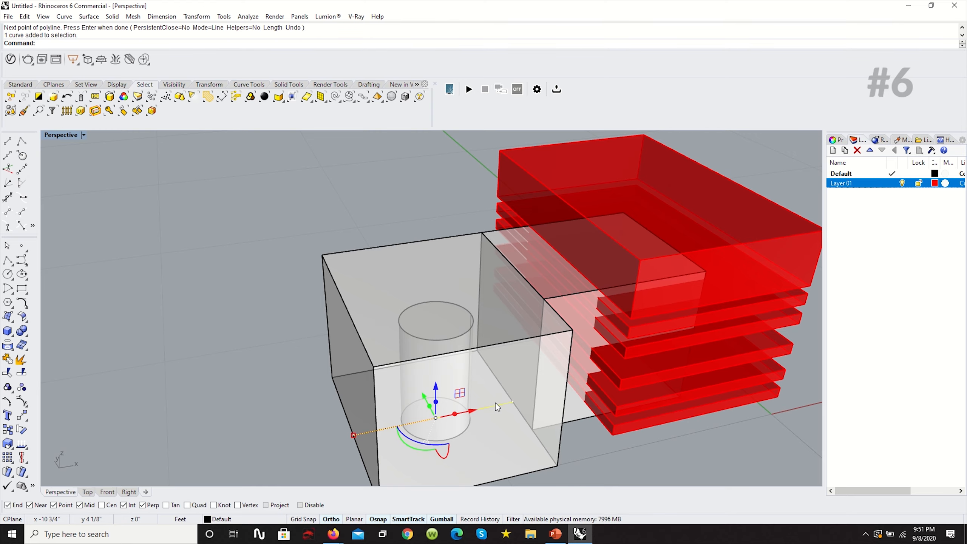
type("ExtrudeCrv")
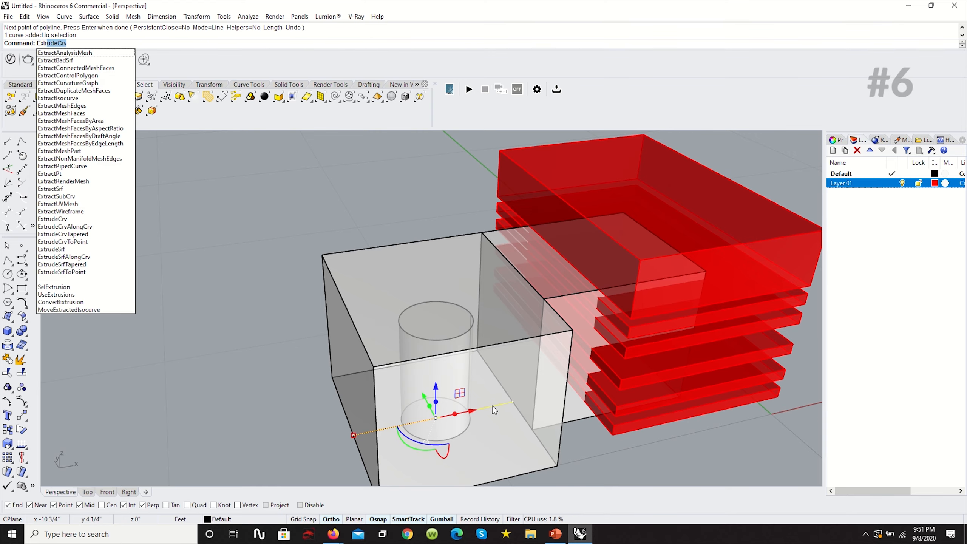
key("Return")
left_click(323, 148)
key("Escape")
right_click_drag(345, 180, 375, 359)
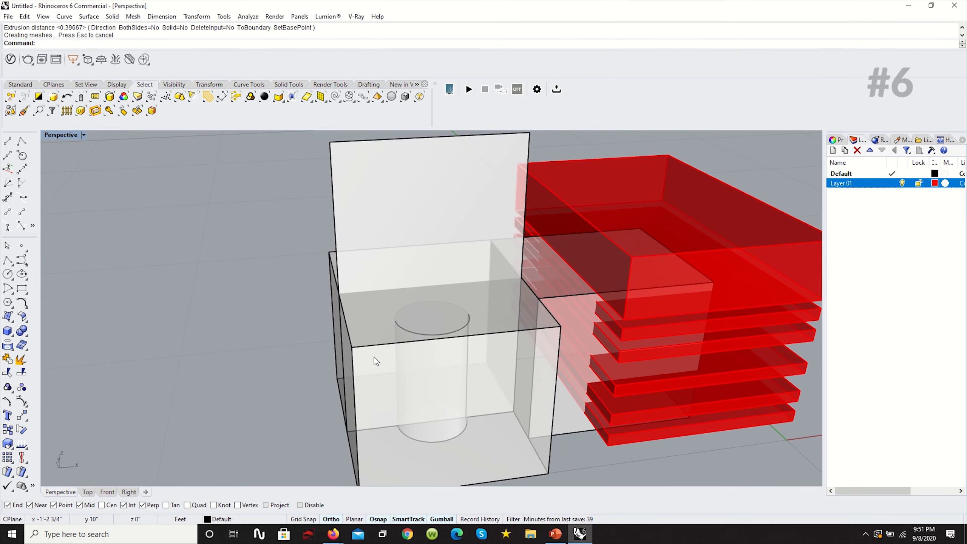
scroll(366, 357, "down", 5)
scroll(364, 321, "up", 3)
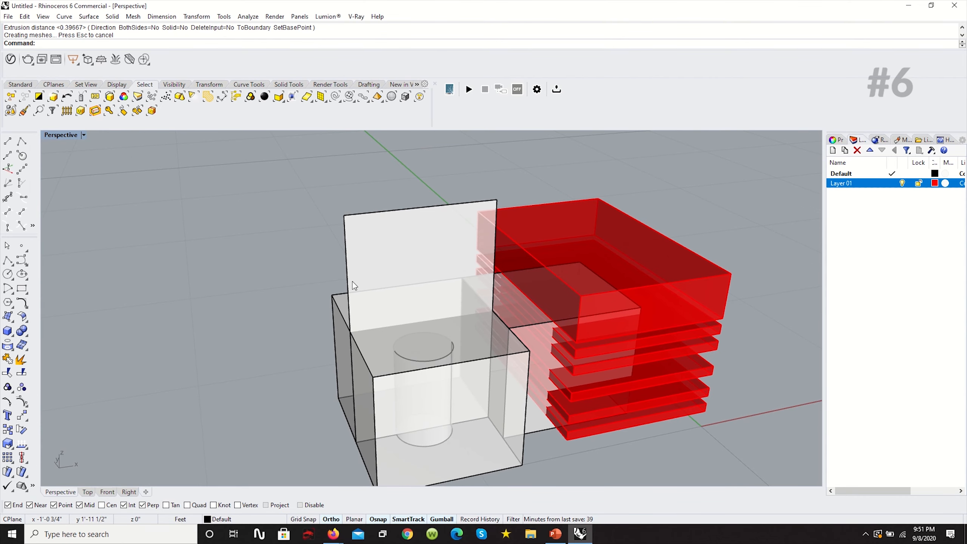
Lower the vertical surface with the Gumball until it extends below the base of the front grey box.
left_click(345, 233)
left_click_drag(424, 290, 424, 290)
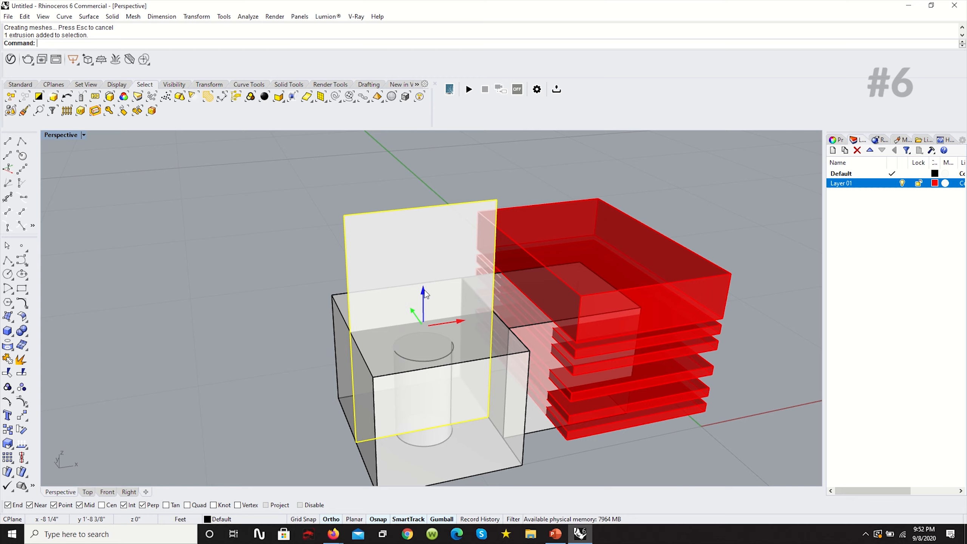
left_click_drag(424, 290, 428, 317)
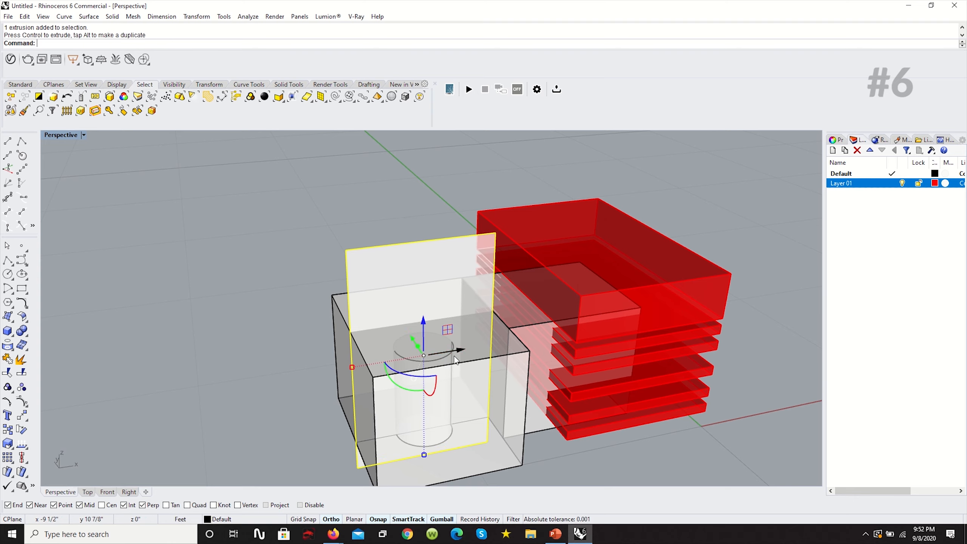
Try to move the vertical surface sideways along its length with the Gumball, and undo the move.
left_click_drag(461, 351, 461, 350)
key("ctrl+z")
key("ctrl+z")
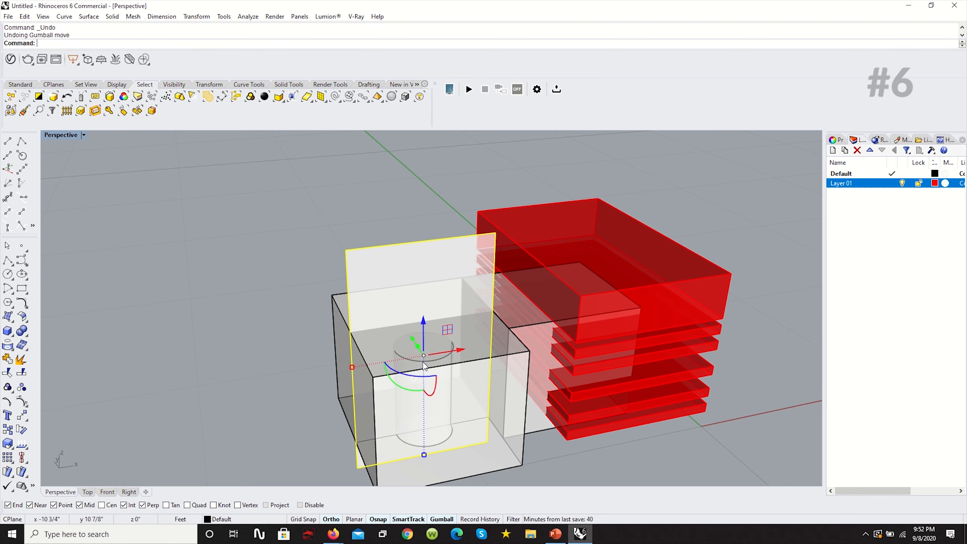
Widen the vertical surface with the Gumball scale handle so it extends past both sides of the front grey box.
left_click_drag(350, 366, 316, 372)
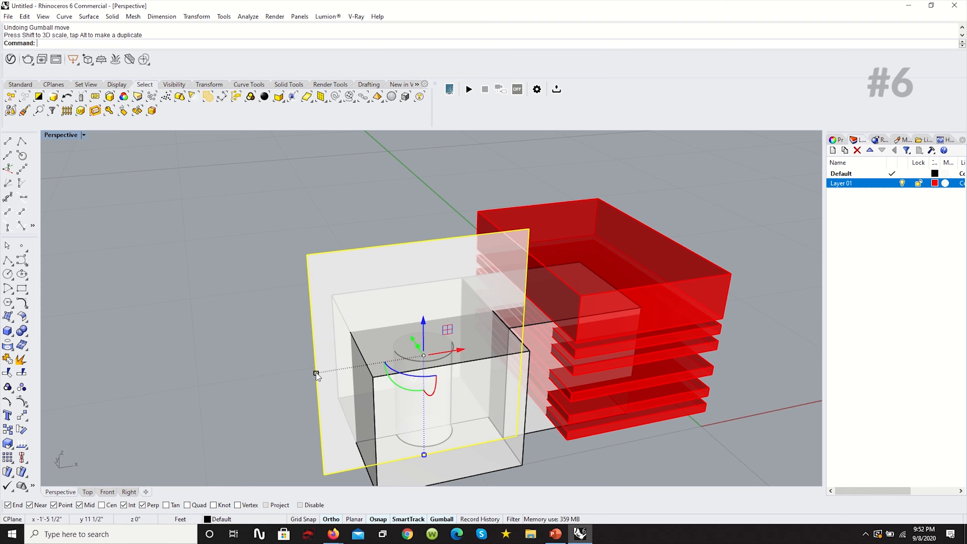
key("Escape")
right_click_drag(315, 391, 395, 404)
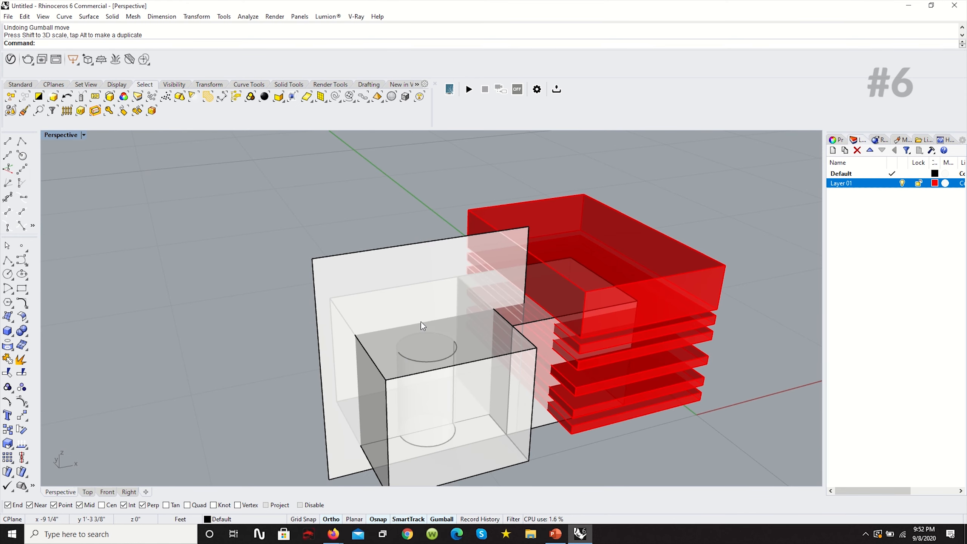
Split the front grey box using the vertical surface as the cutting object, and delete that surface.
left_click(26, 335)
left_click(392, 378)
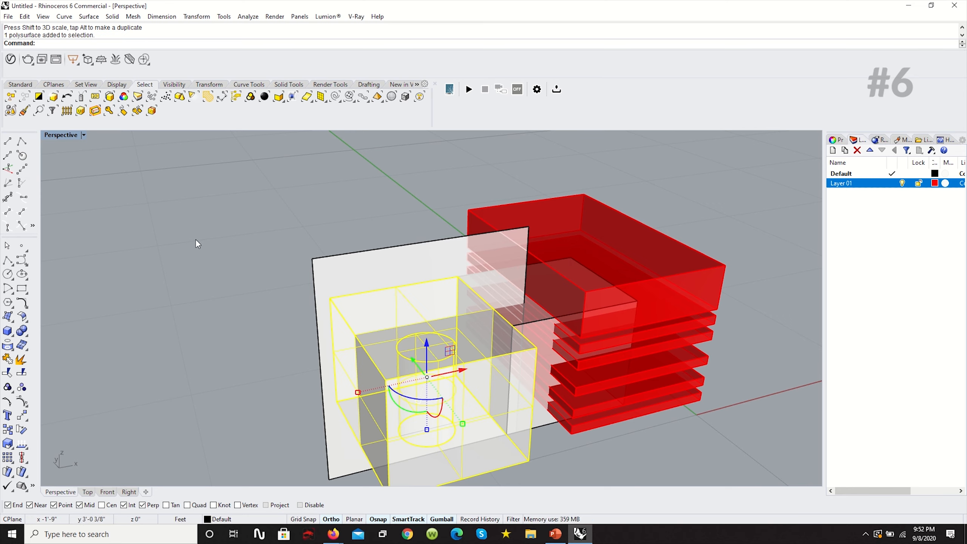
type("split")
key("Return")
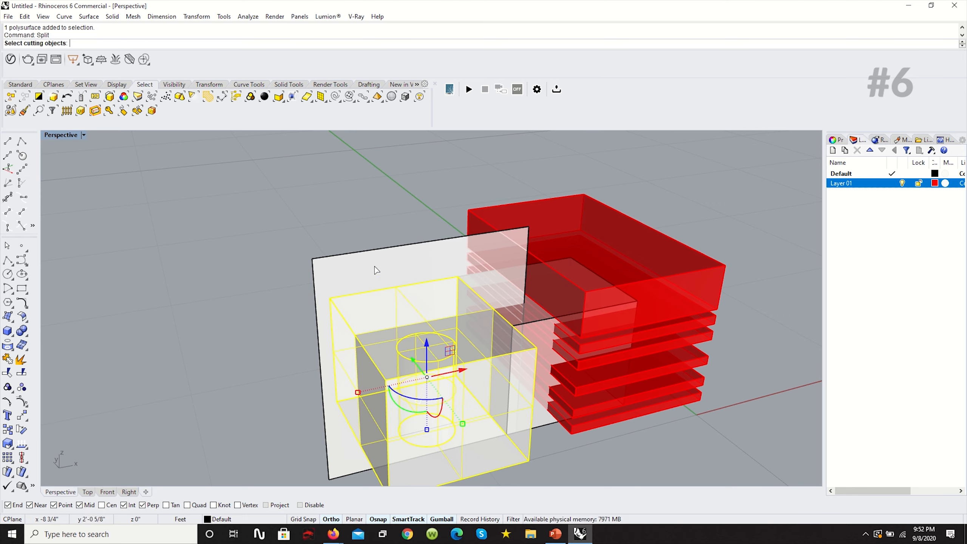
left_click(364, 262)
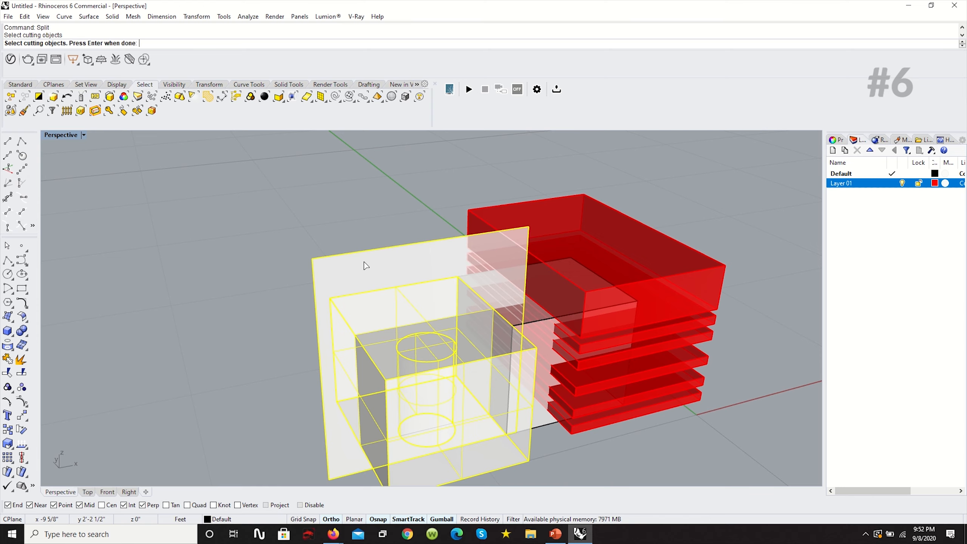
key("Return")
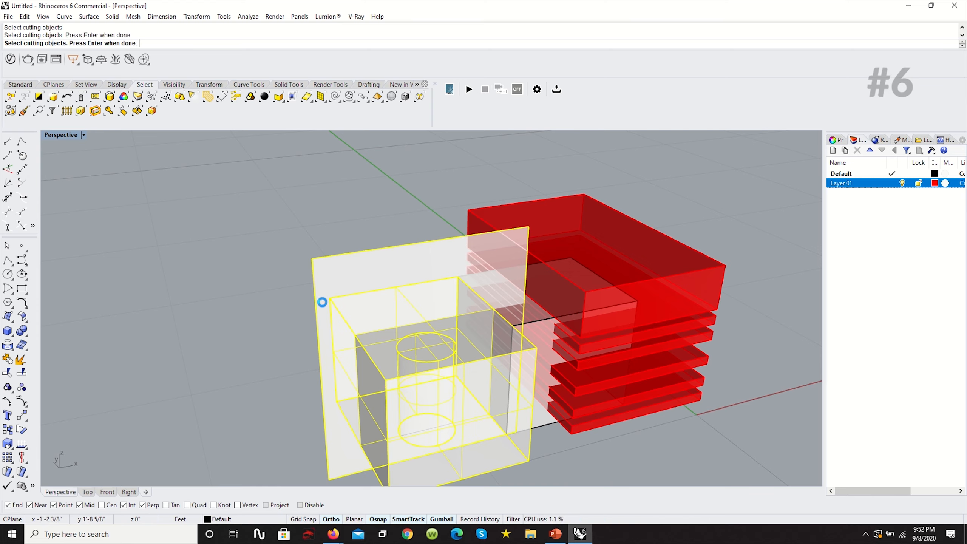
key("Escape")
left_click(357, 267)
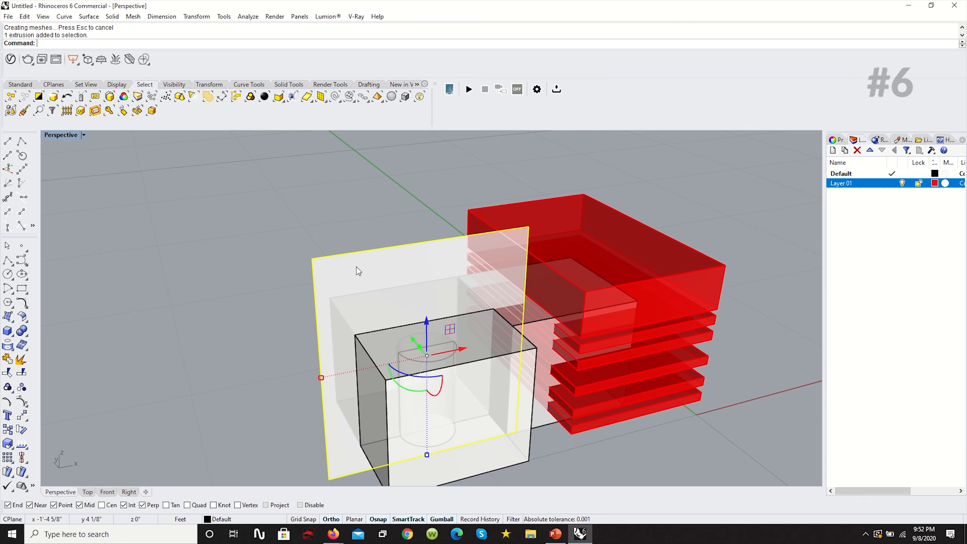
key("Delete")
Move the front half of the split grey box away from the other half to expose the cylindrical void.
left_click(358, 300)
right_click_drag(358, 301, 367, 342)
left_click_drag(395, 364, 341, 388)
left_click(390, 417)
right_click_drag(391, 419, 293, 416)
scroll(374, 325, "up", 6)
right_click_drag(374, 325, 259, 296)
scroll(316, 329, "down", 4)
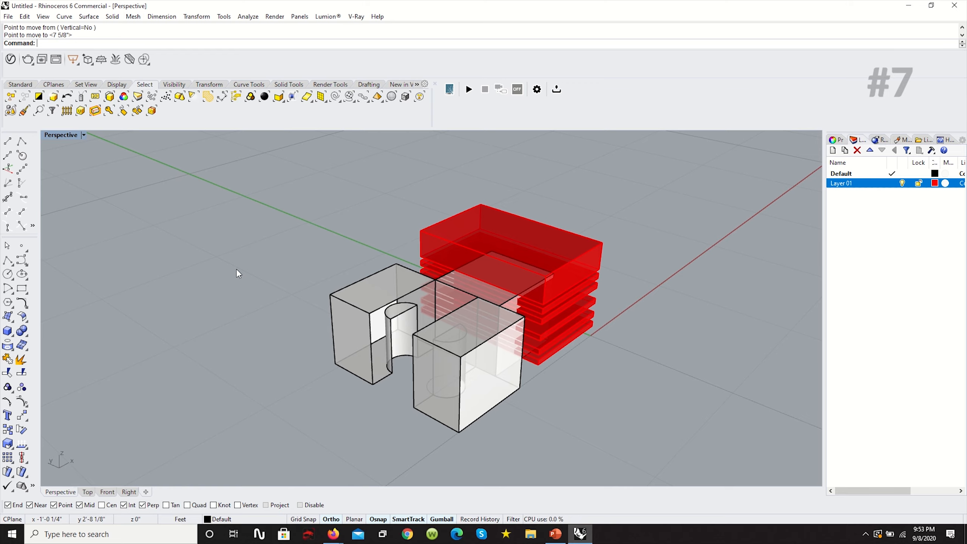
scroll(497, 232, "up", 2)
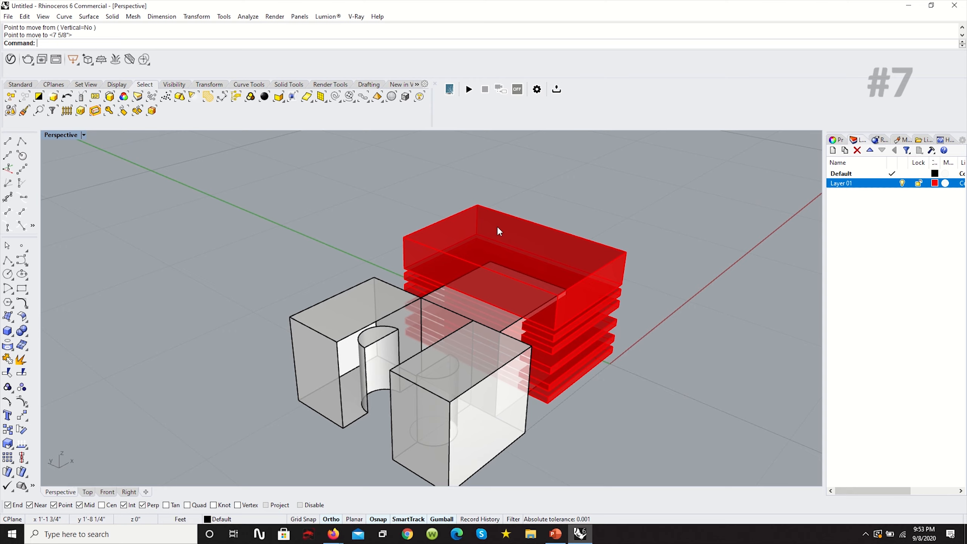